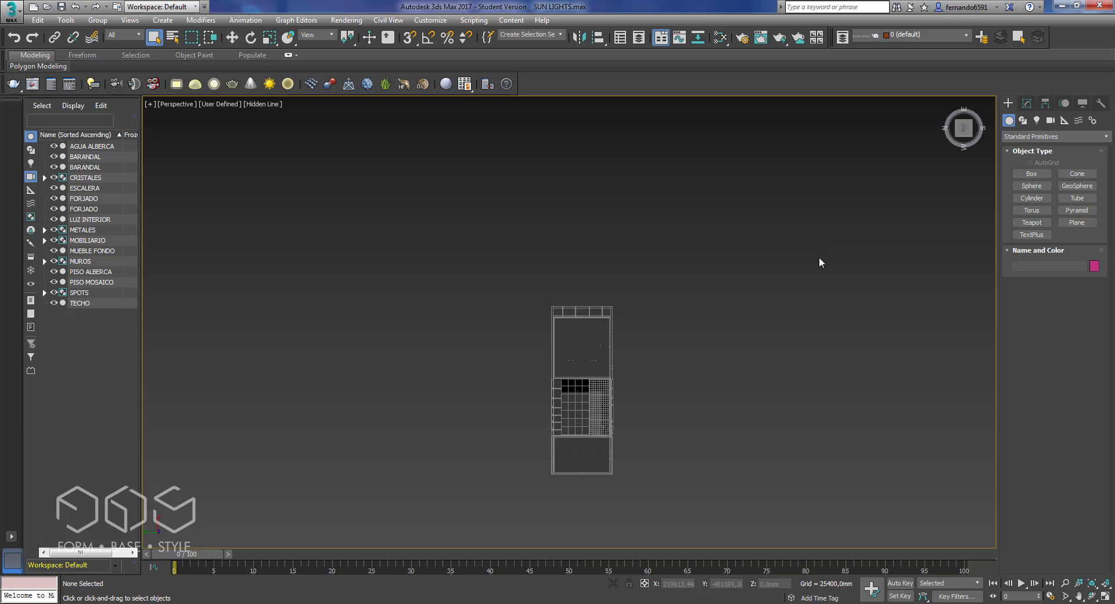
Create a targeted Physical camera in the building's lower part, aimed lengthwise through the tiled area to just beyond the far end
click(1049, 122)
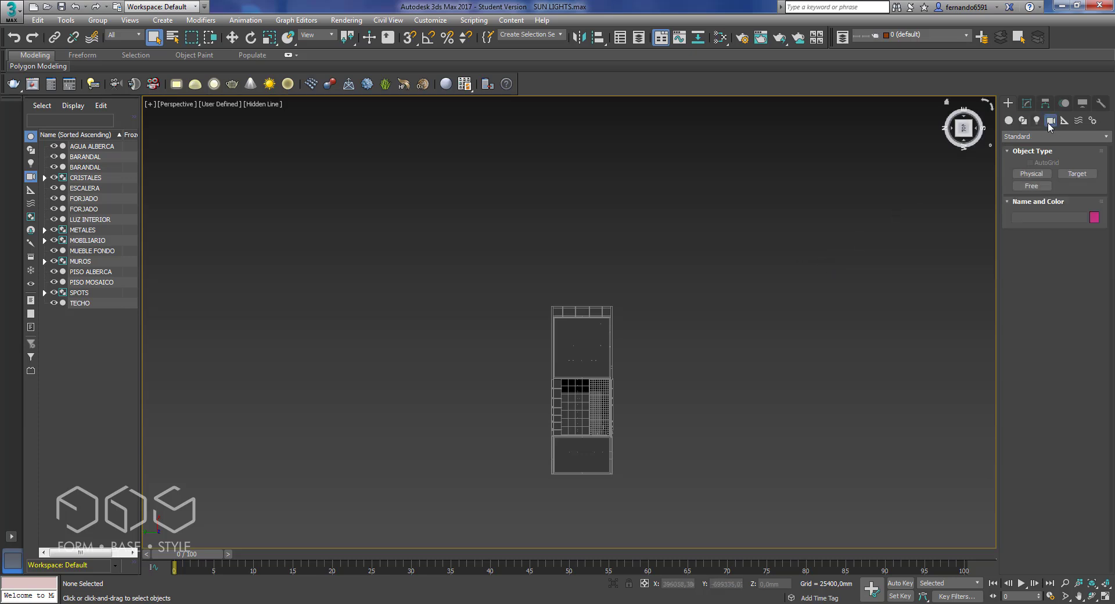
click(1032, 174)
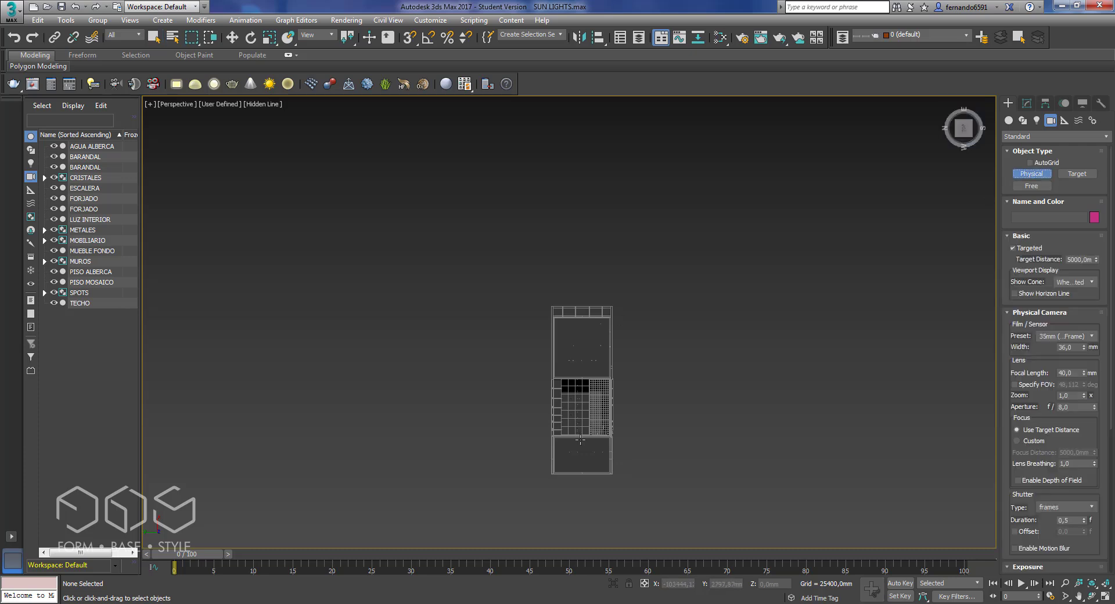
drag(580, 440, 582, 294)
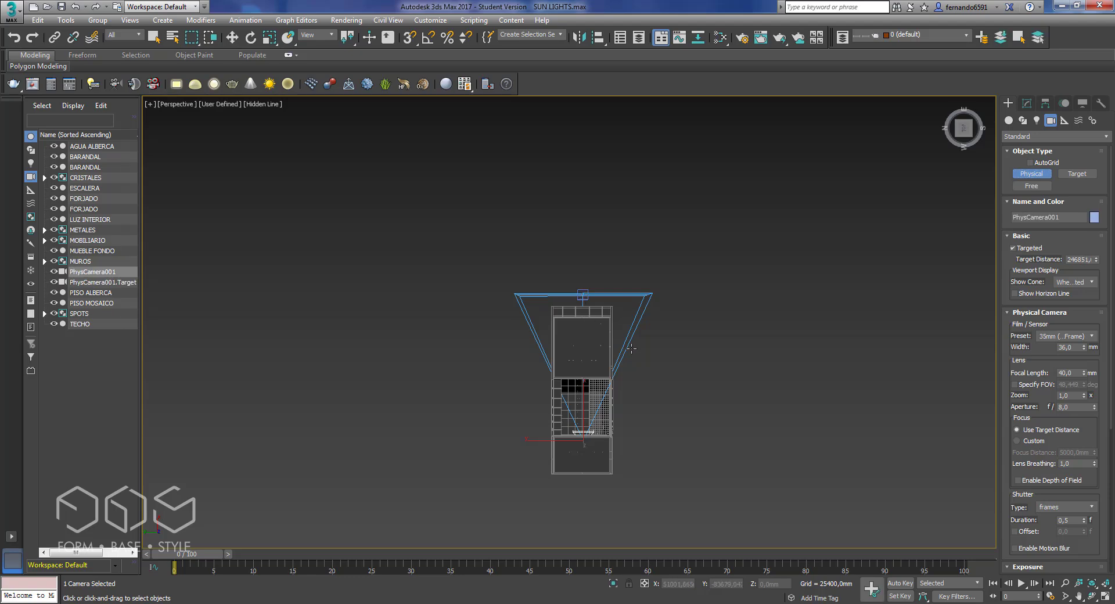
Look through the new camera, shift it up above the floor level, and display the safe frames
key(c)
scroll(632, 348, up, 10)
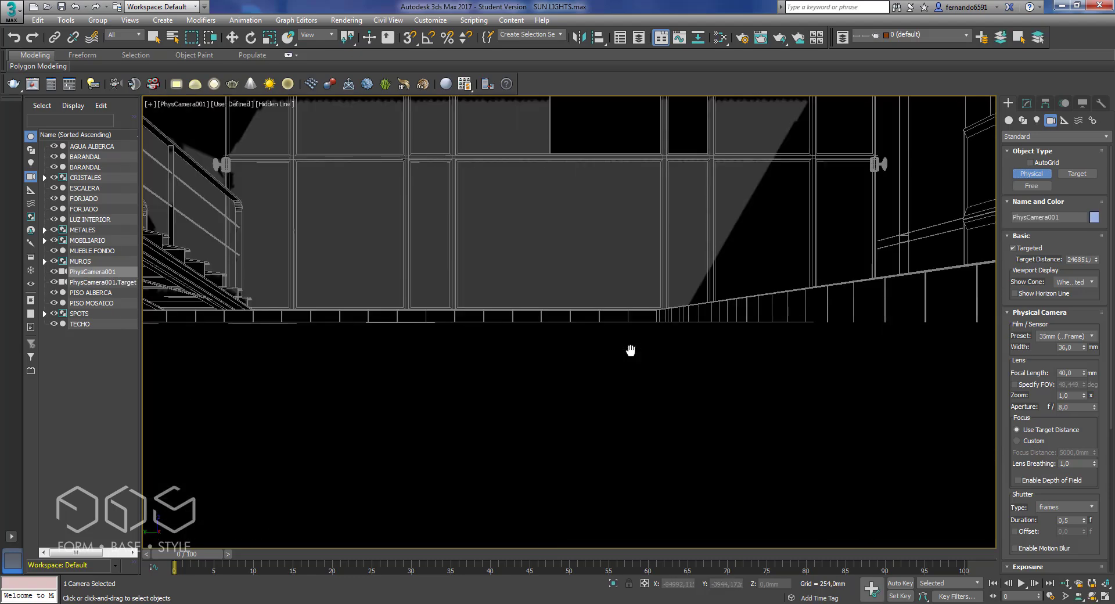
middle_drag(633, 354, 648, 381)
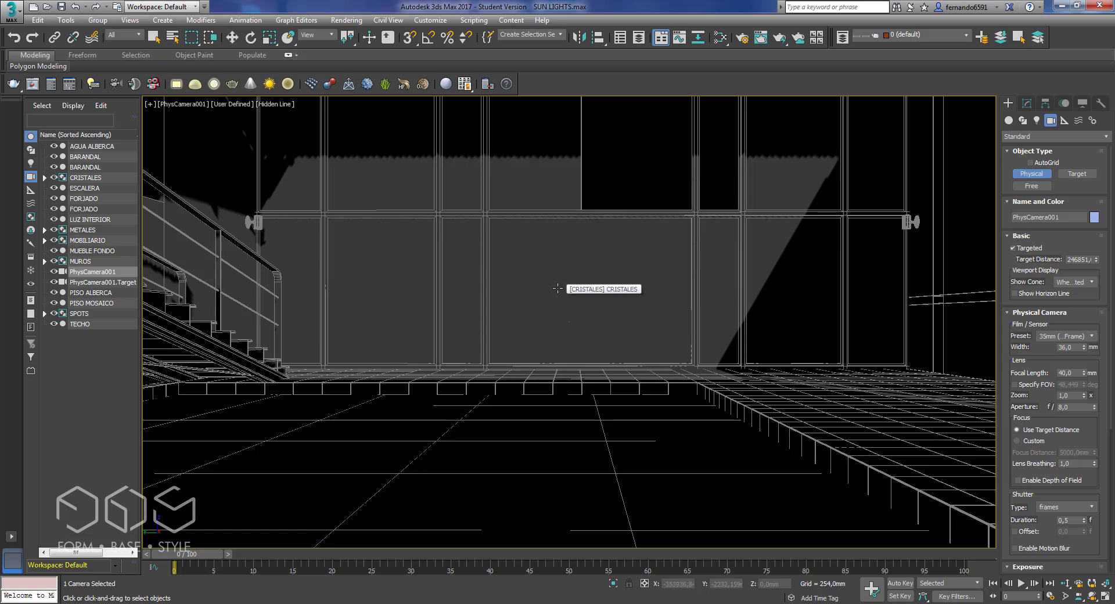
key(shift+f)
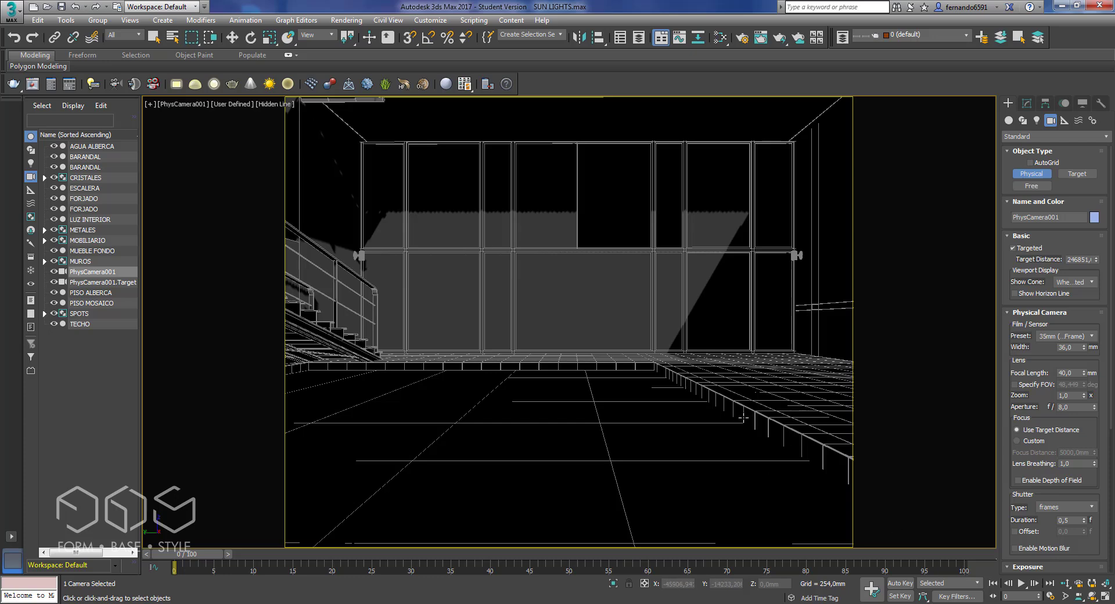
Dolly the camera back until more of the staircase, side walls and ceiling around the glazed wall is in frame
click(1064, 584)
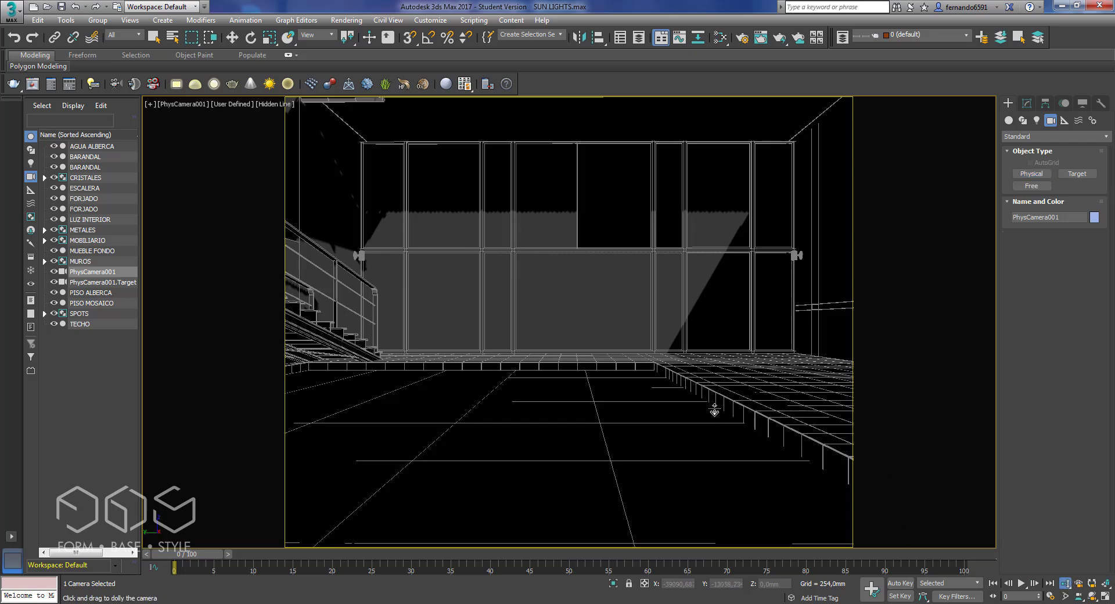
drag(715, 404, 714, 418)
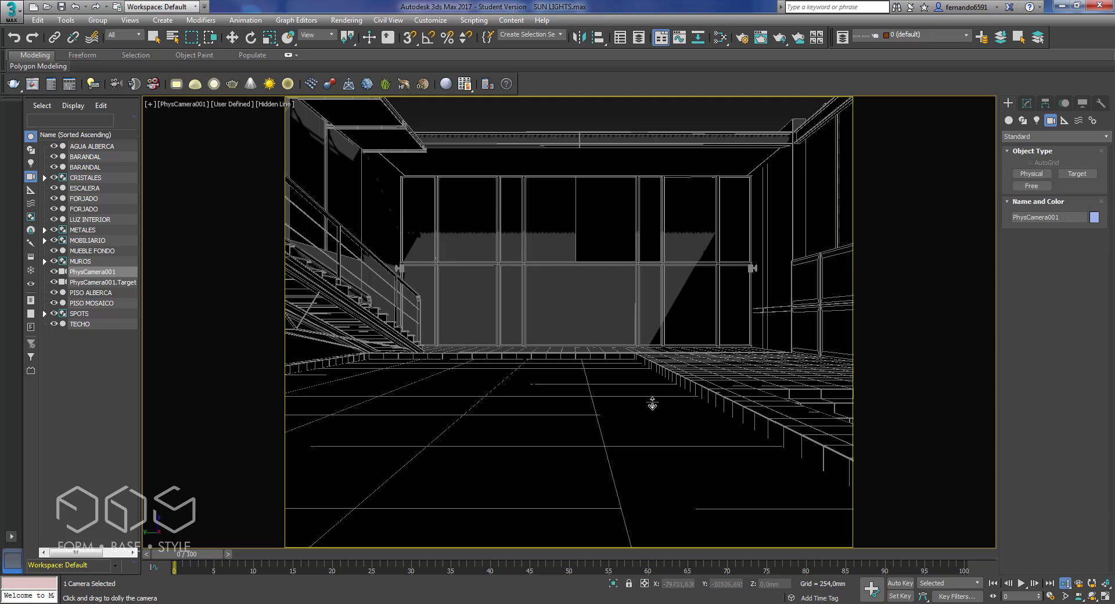
middle_drag(527, 354, 526, 352)
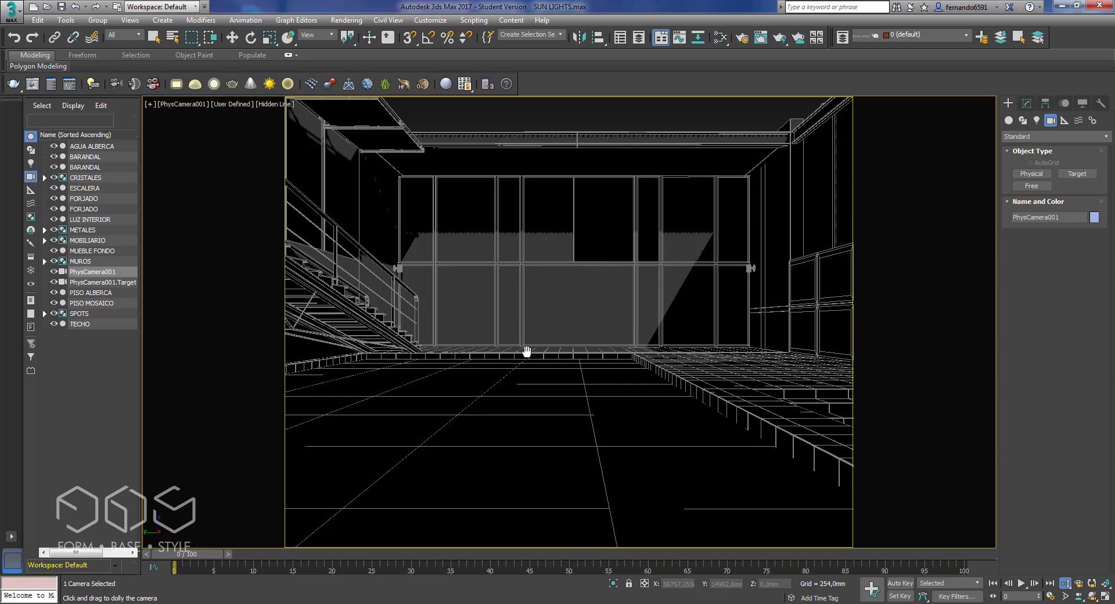
Raise the camera target along Z to about 31546 mm and dolly the camera slightly closer to the glazed wall
click(191, 104)
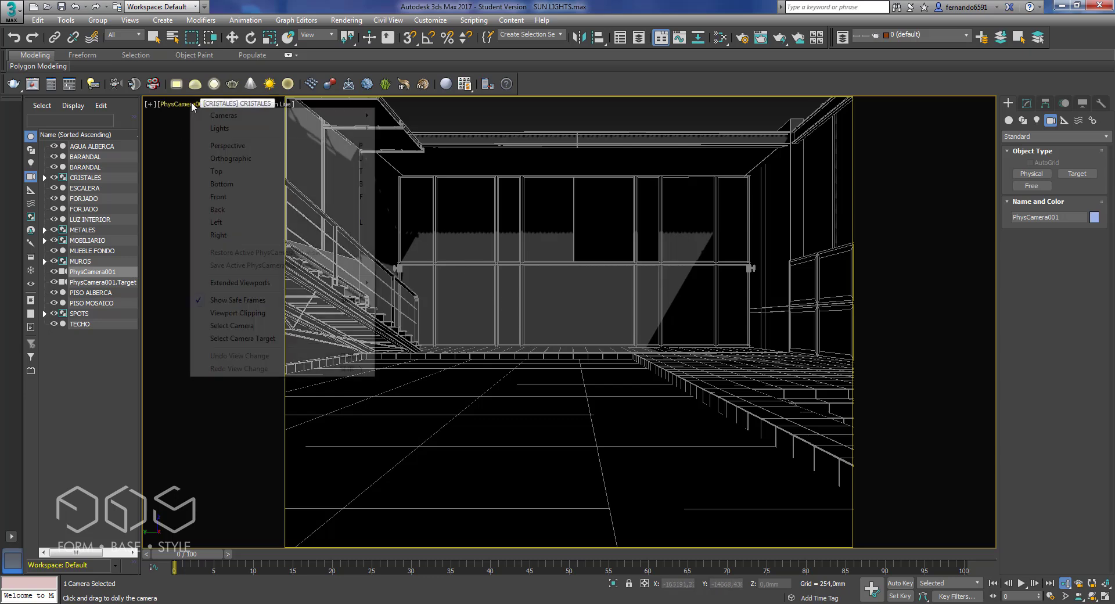
click(280, 339)
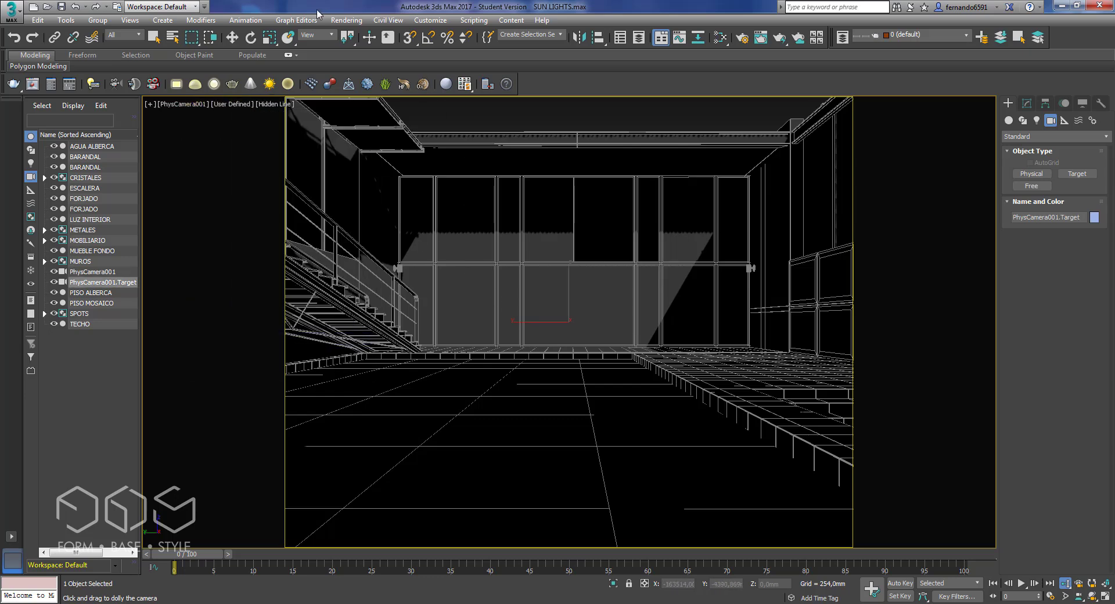
click(233, 37)
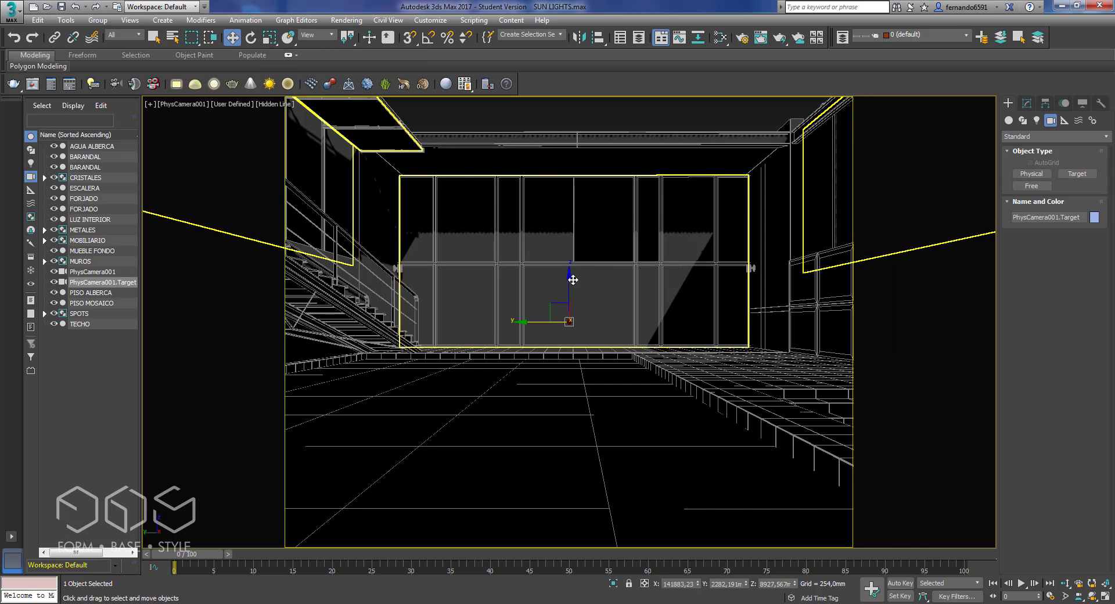
drag(572, 279, 570, 231)
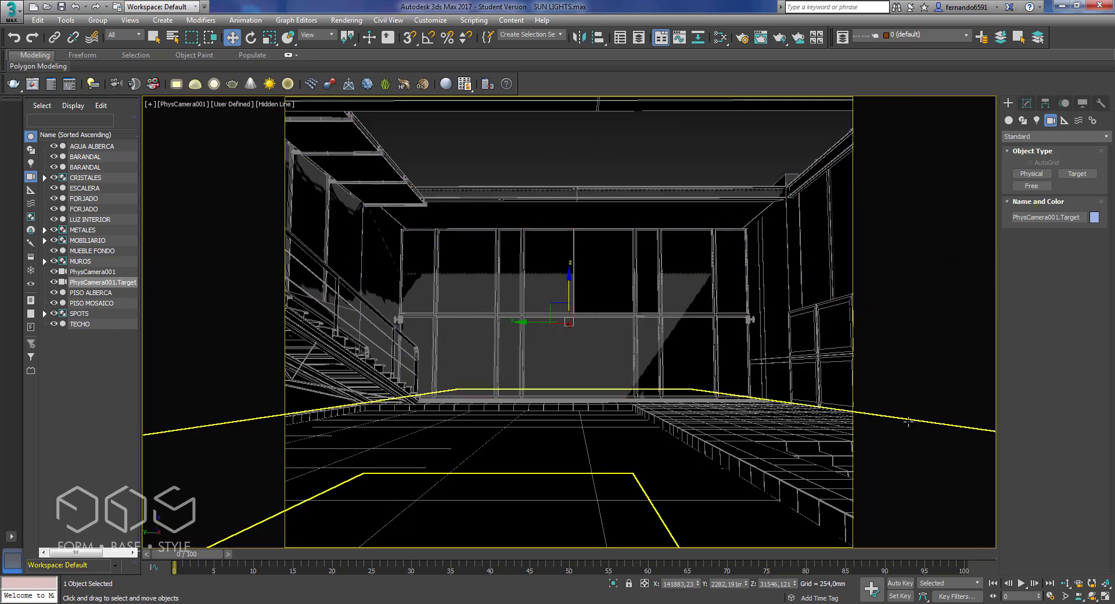
click(1065, 583)
drag(916, 497, 919, 495)
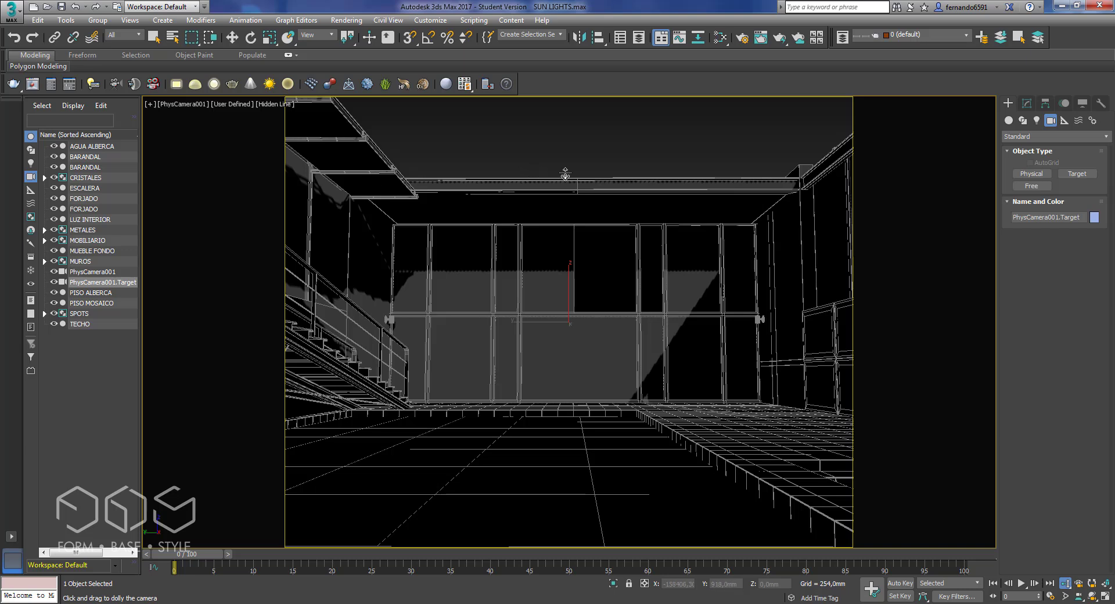
Set the physical camera's shutter type to 1 / seconds with a duration of 1/150 s
click(94, 272)
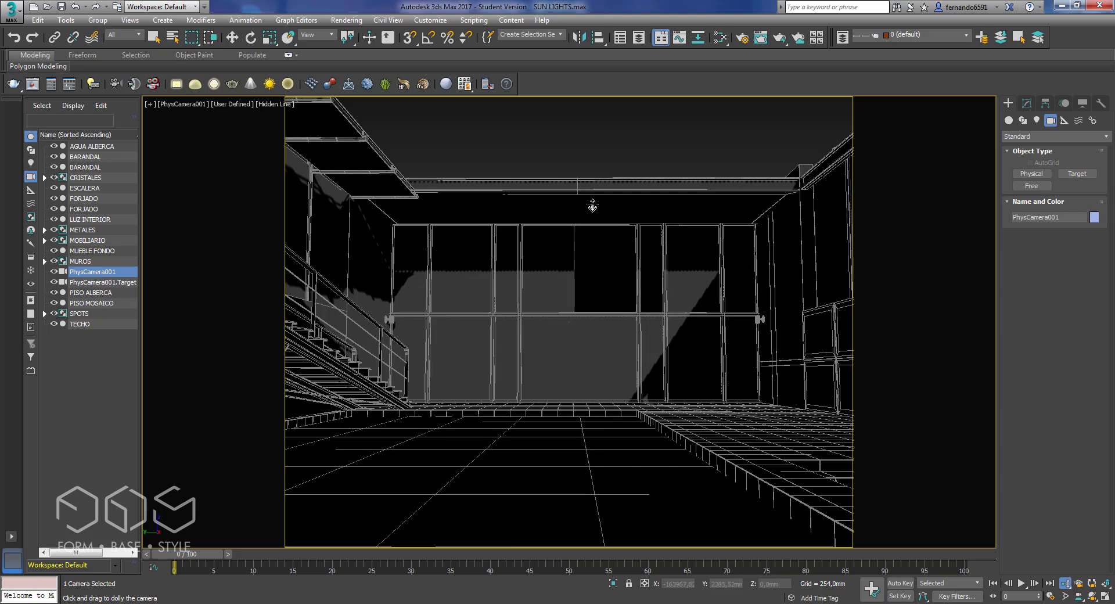
click(1027, 103)
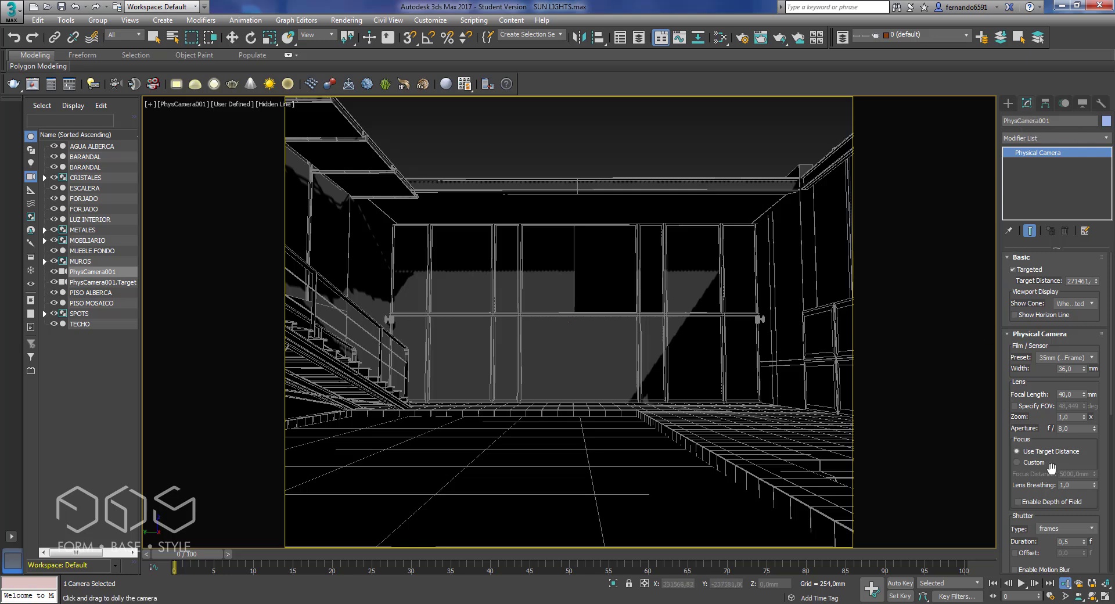
drag(1108, 378, 1113, 400)
scroll(1113, 401, down, 3)
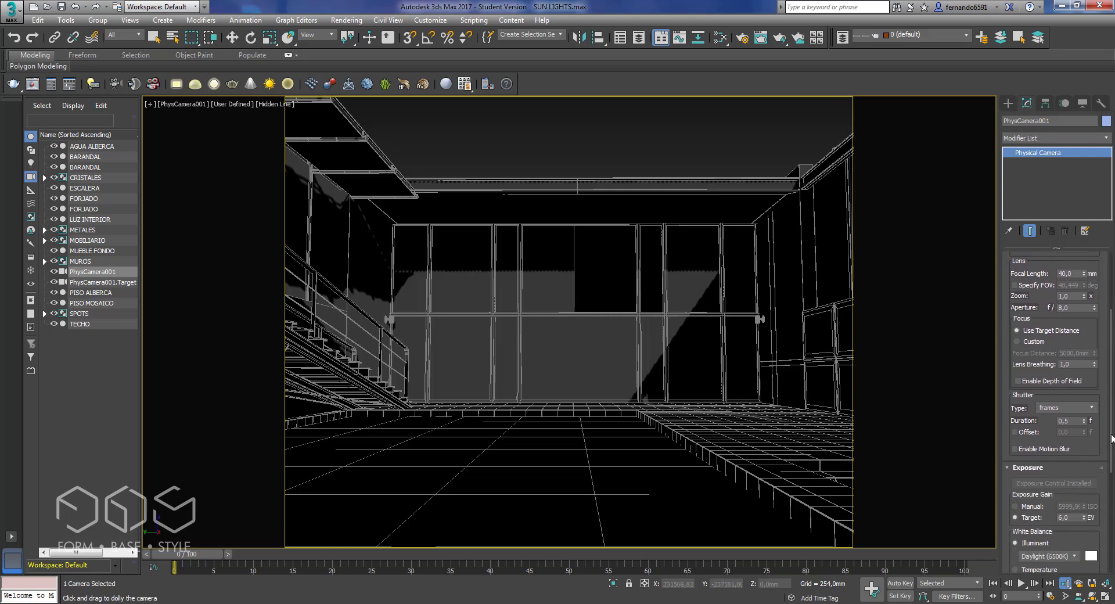
click(1074, 395)
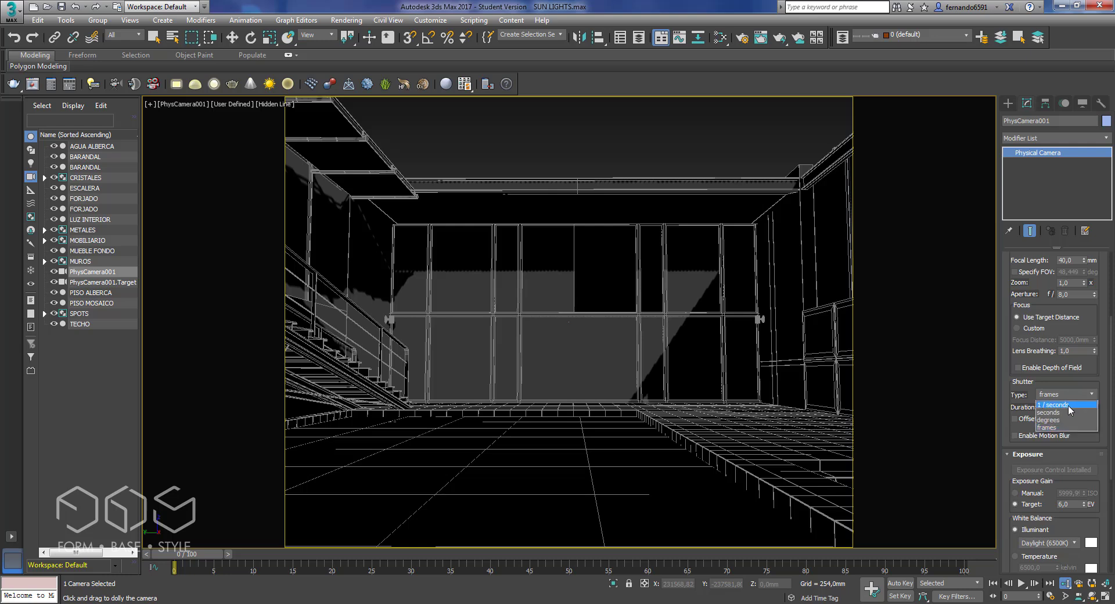
click(1060, 404)
double_click(1071, 408)
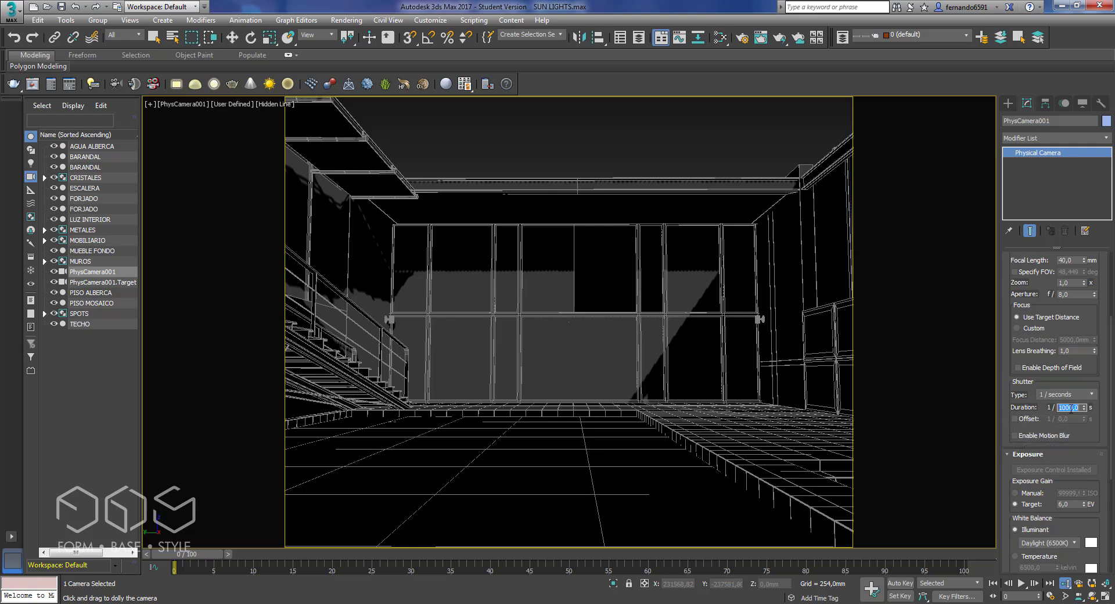
text(150)
key(Return)
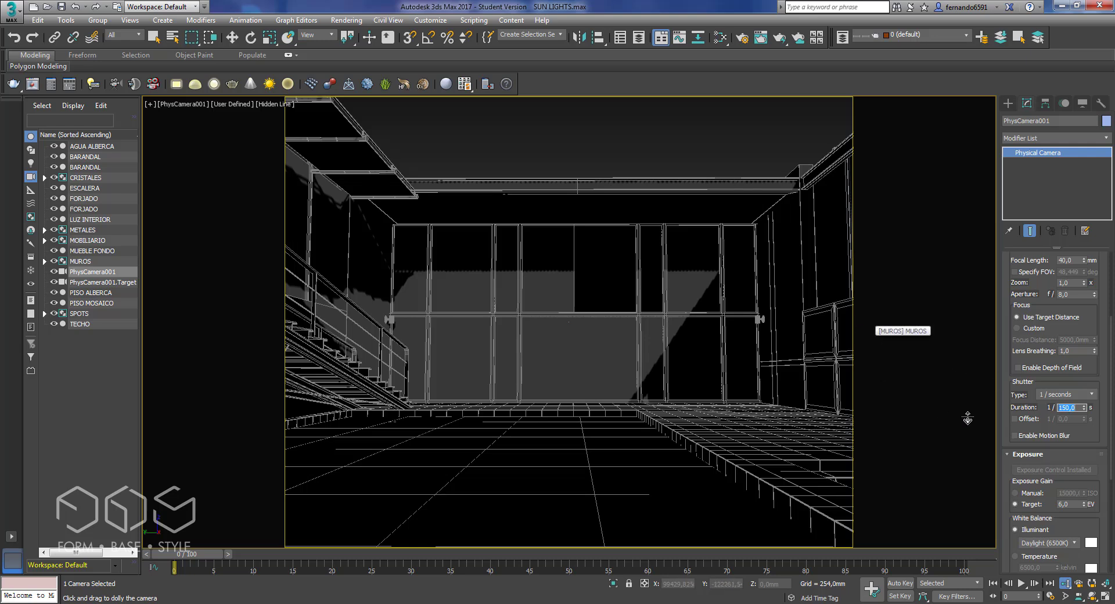
Switch the camera's exposure gain to Manual at ISO 100
drag(1111, 437, 1110, 470)
click(1015, 446)
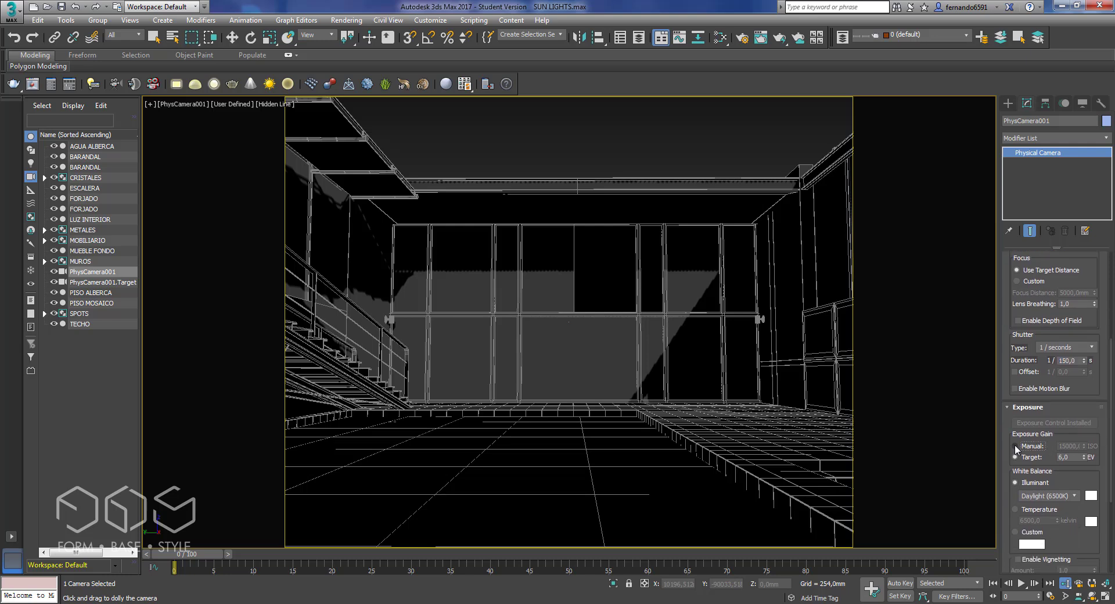
double_click(1072, 446)
text(100)
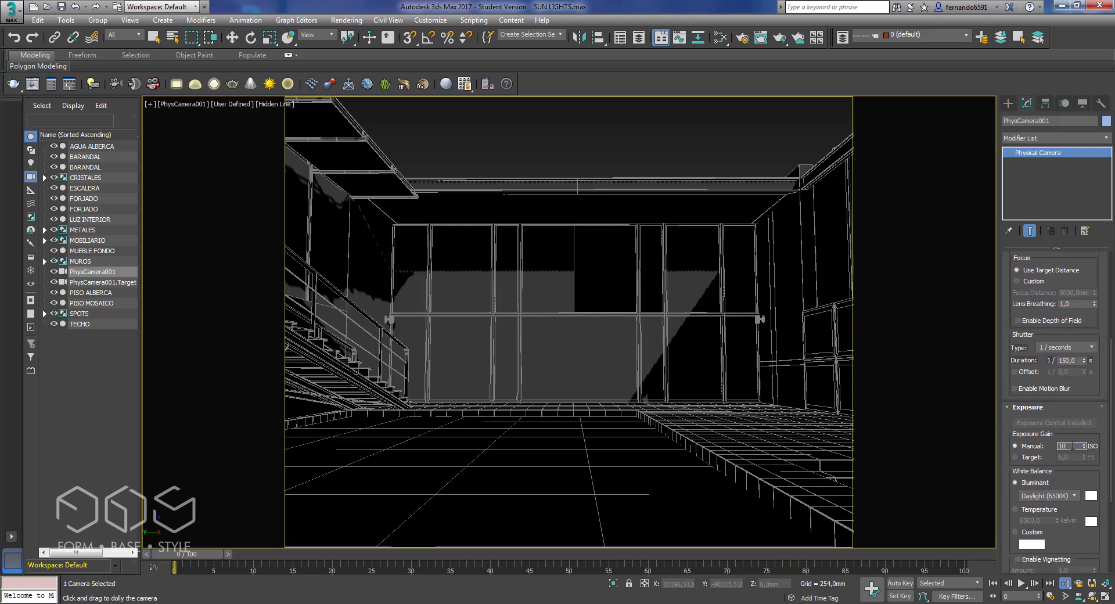
key(Return)
Enable Auto Vertical Tilt Correction in the camera's perspective control settings
click(1015, 409)
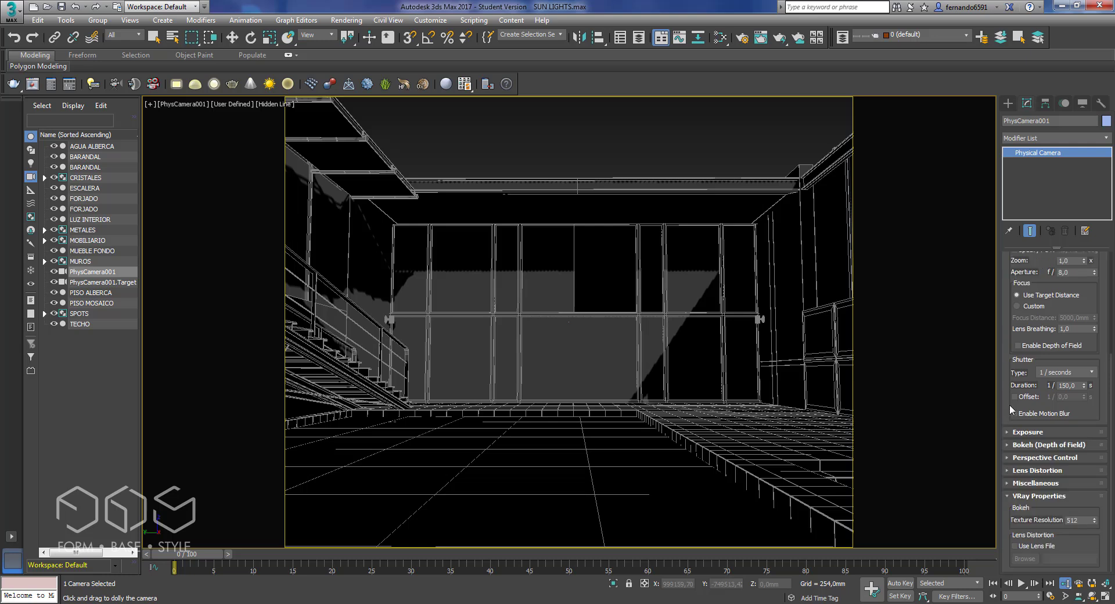
click(1008, 458)
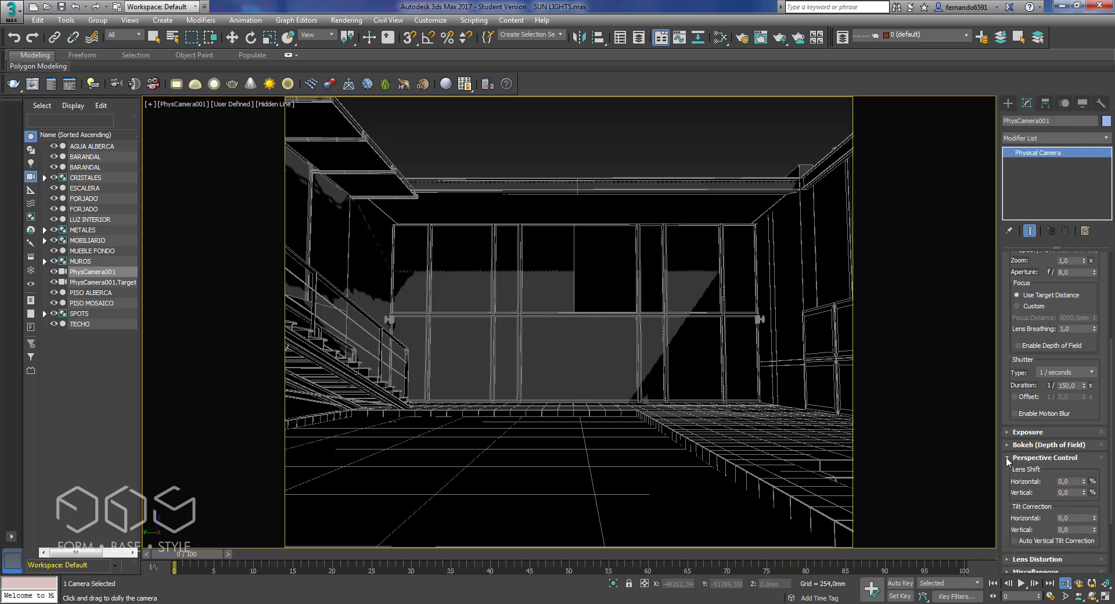
click(1015, 542)
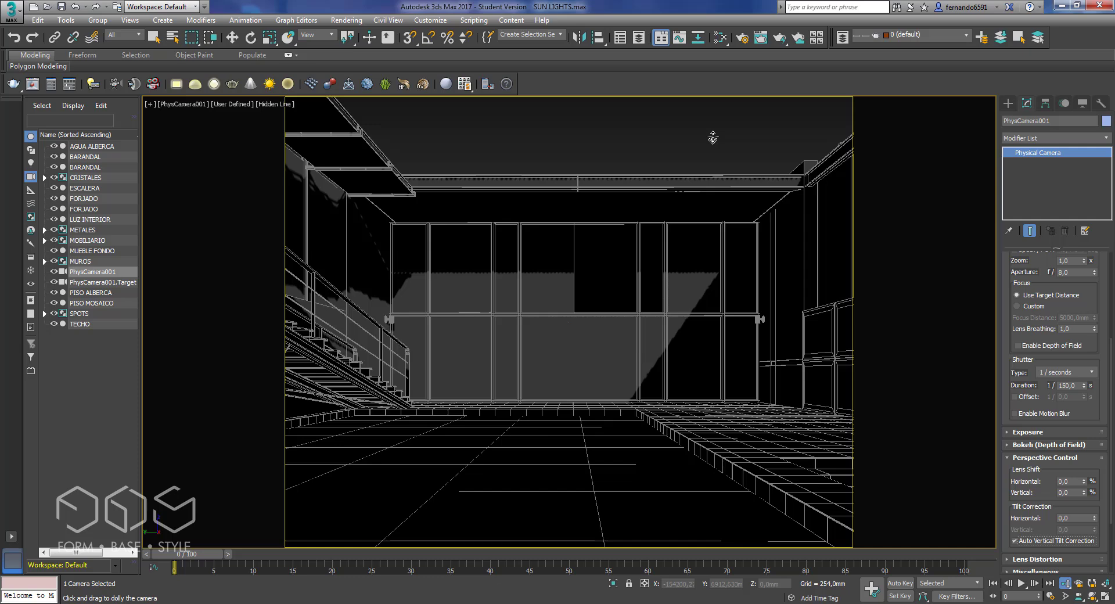
Load the TEST PRESET FBS ARCHITECTS render preset and set the output width to 600
click(346, 20)
click(360, 85)
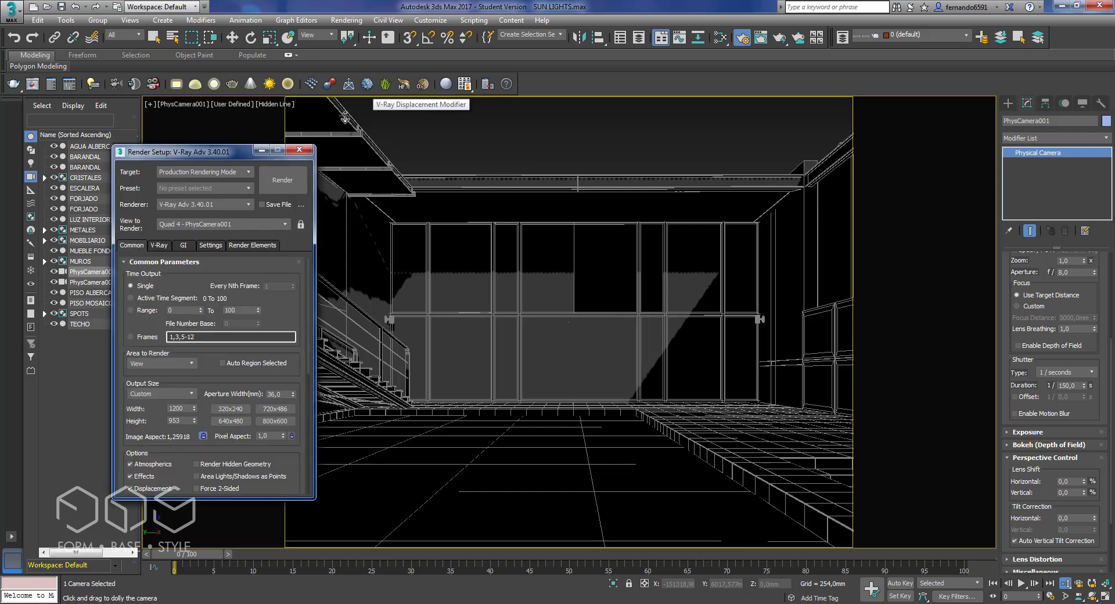
click(209, 190)
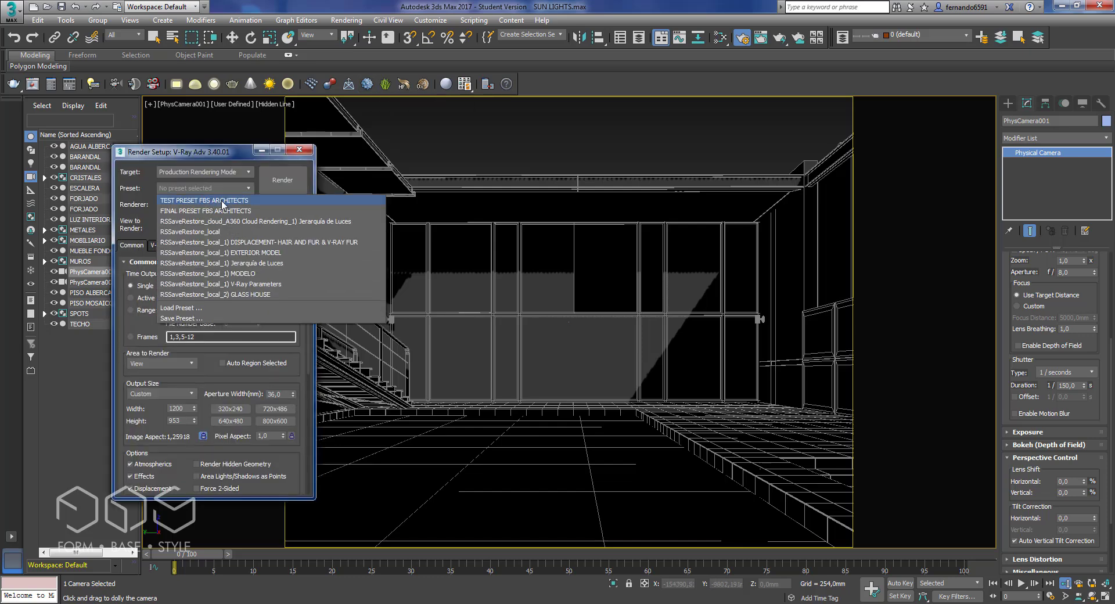
click(223, 201)
click(652, 362)
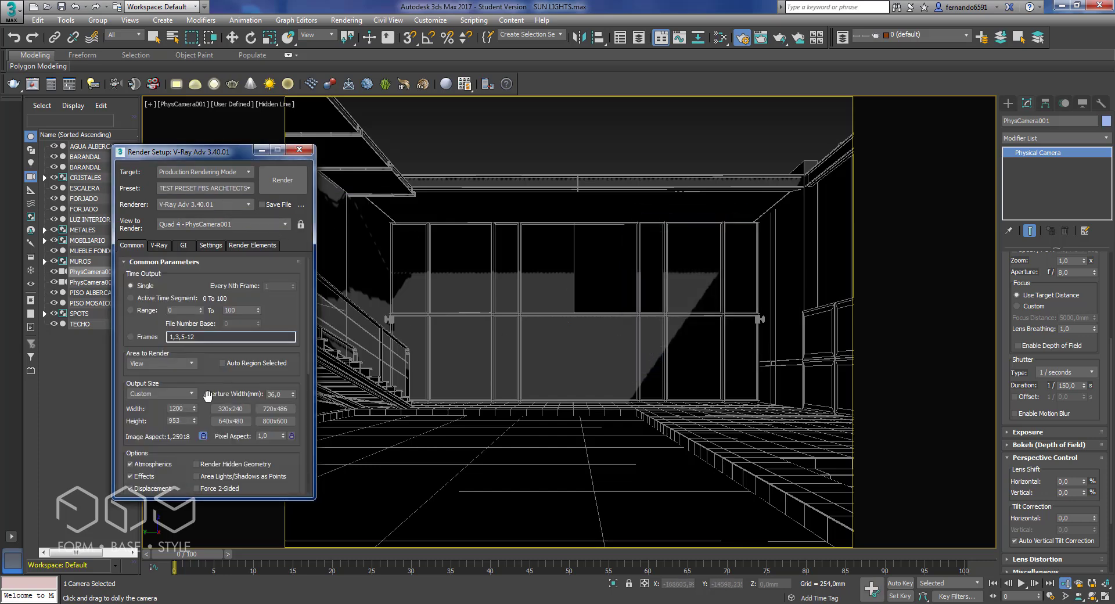
double_click(189, 408)
text(600)
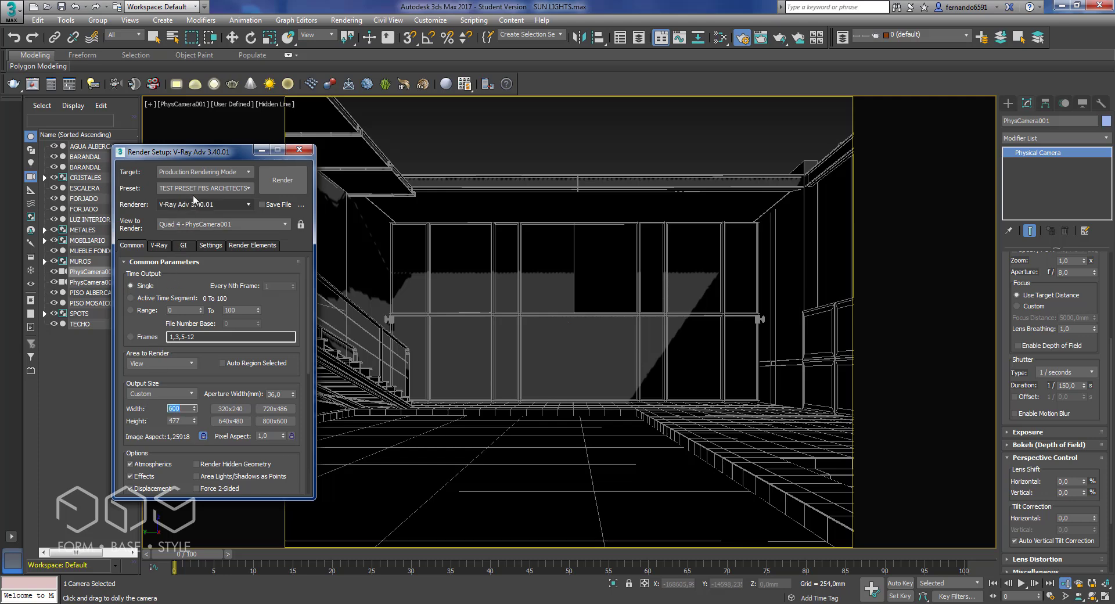
Set the render target to ActiveShade Mode with V-Ray RT 3.40.01 as renderer, and minimize the render setup
click(207, 173)
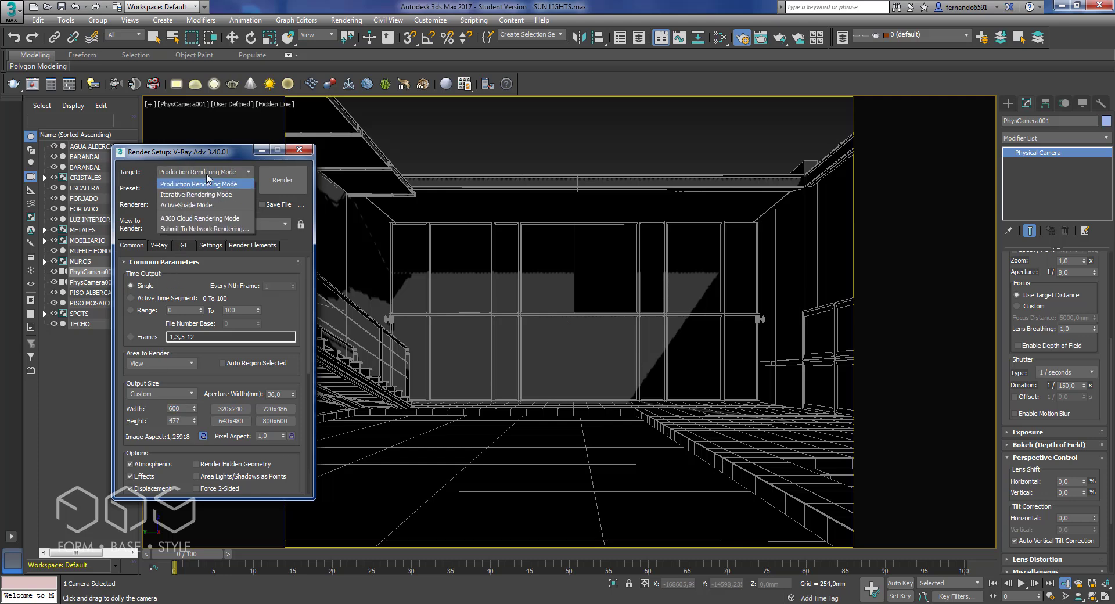
click(201, 208)
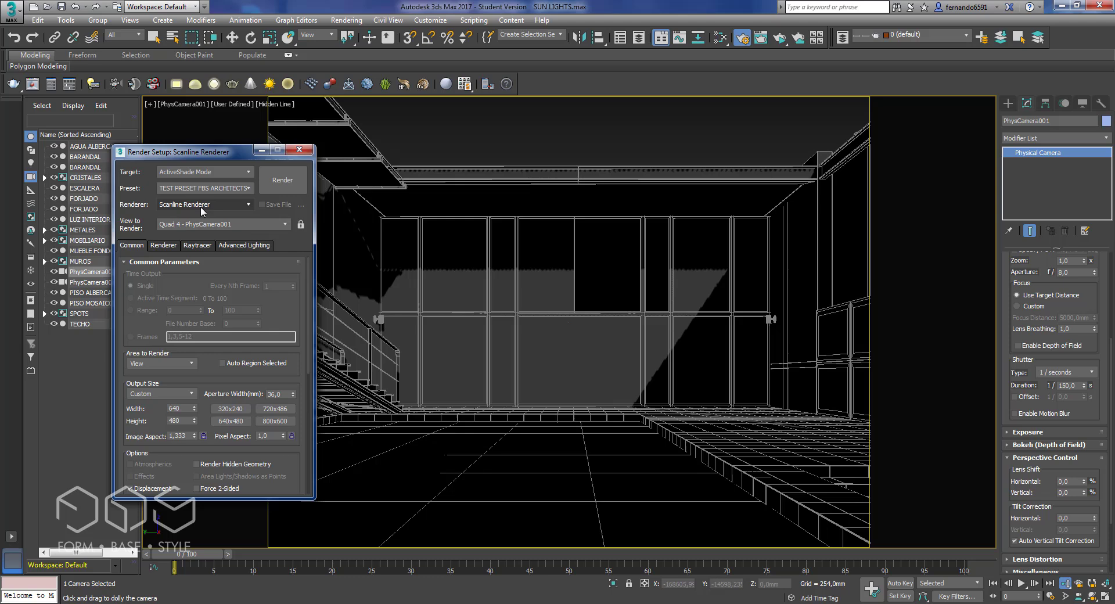
click(165, 204)
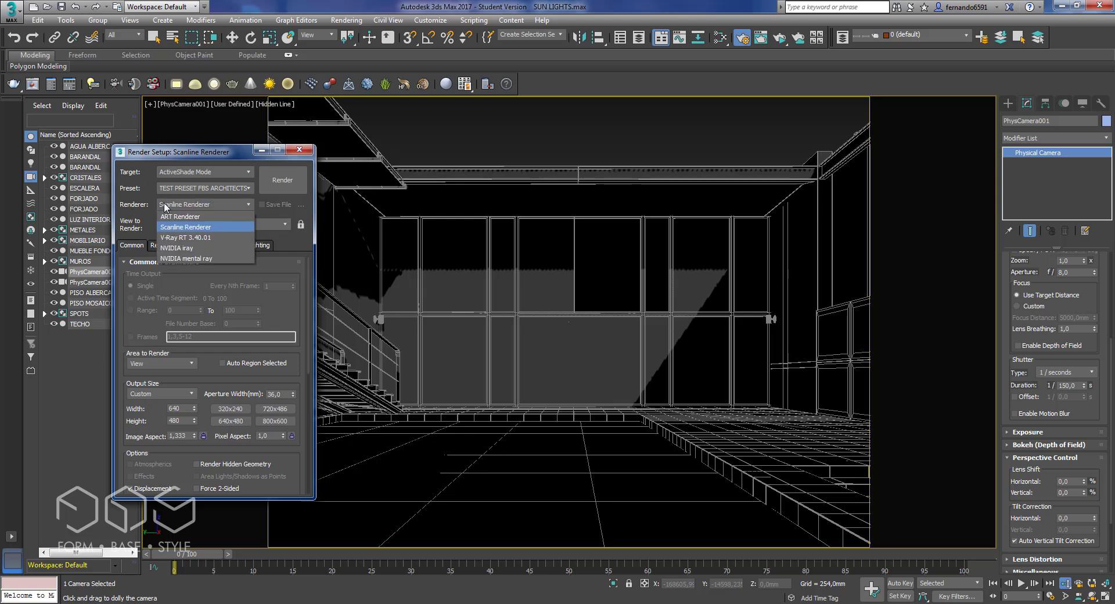
click(183, 238)
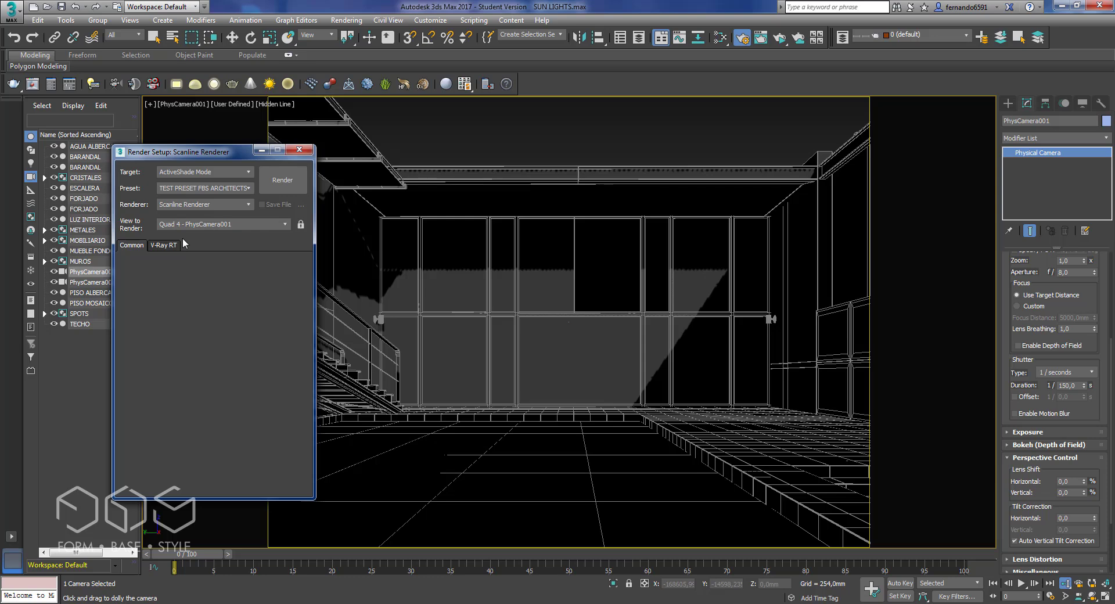
click(261, 150)
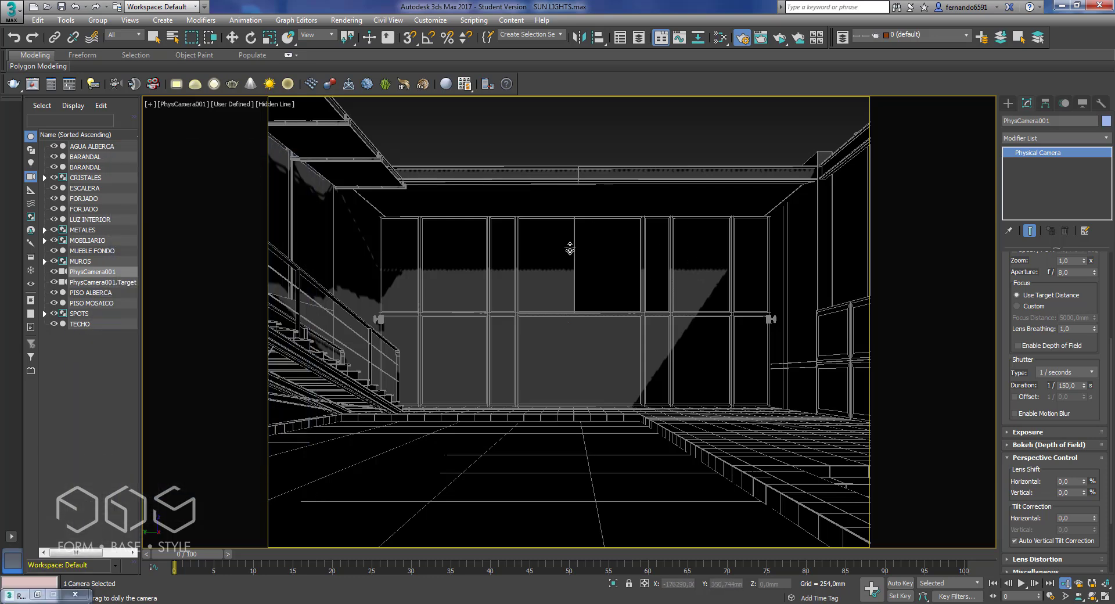
Turn off the LUZ INTERIOR light through the V-Ray Light Lister and close the lister
click(98, 87)
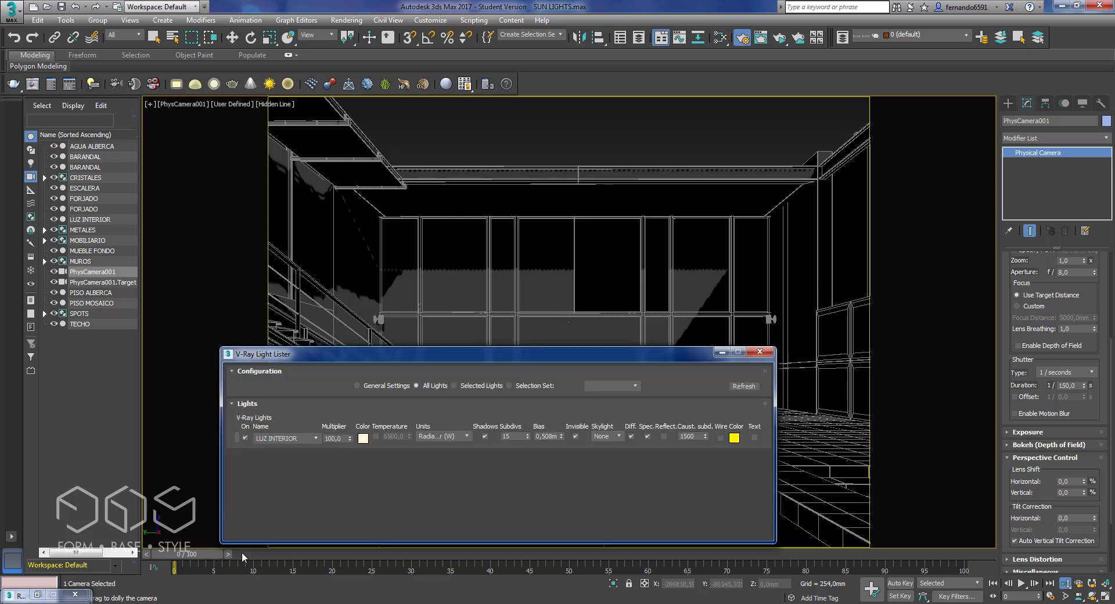
click(245, 438)
click(759, 352)
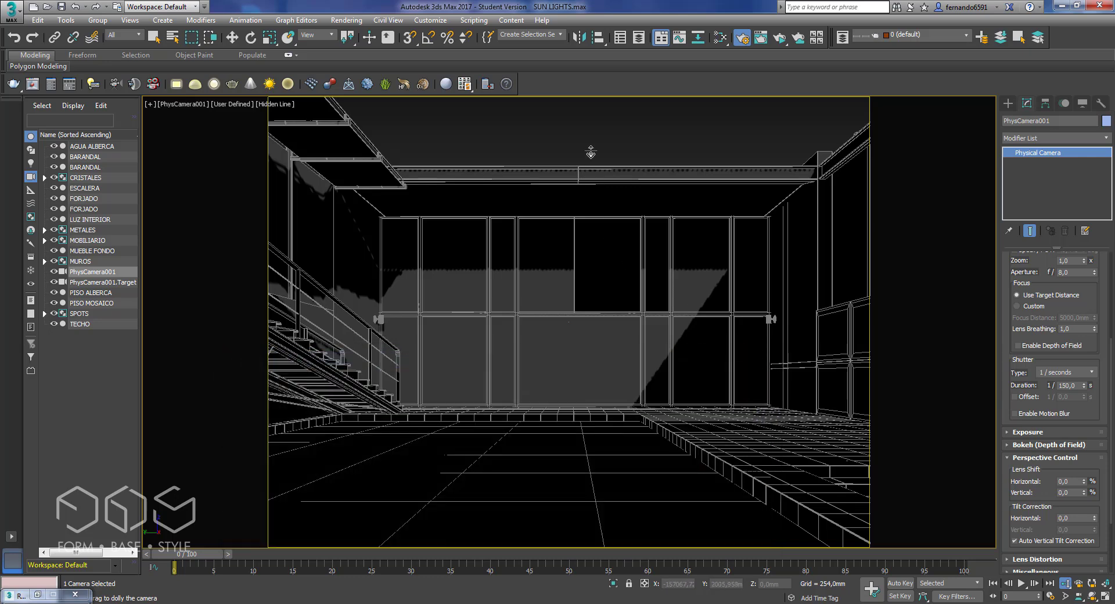
Create a VRaySun in the Top view, southwest of the building and aimed at its middle, and accept adding a VRaySky environment map
key(t)
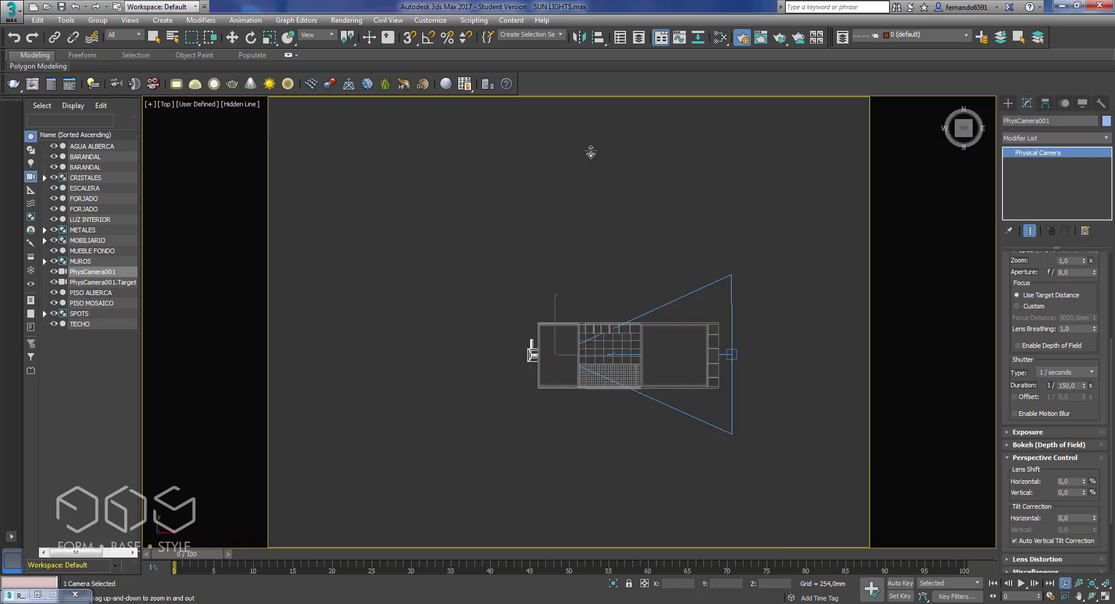
click(153, 37)
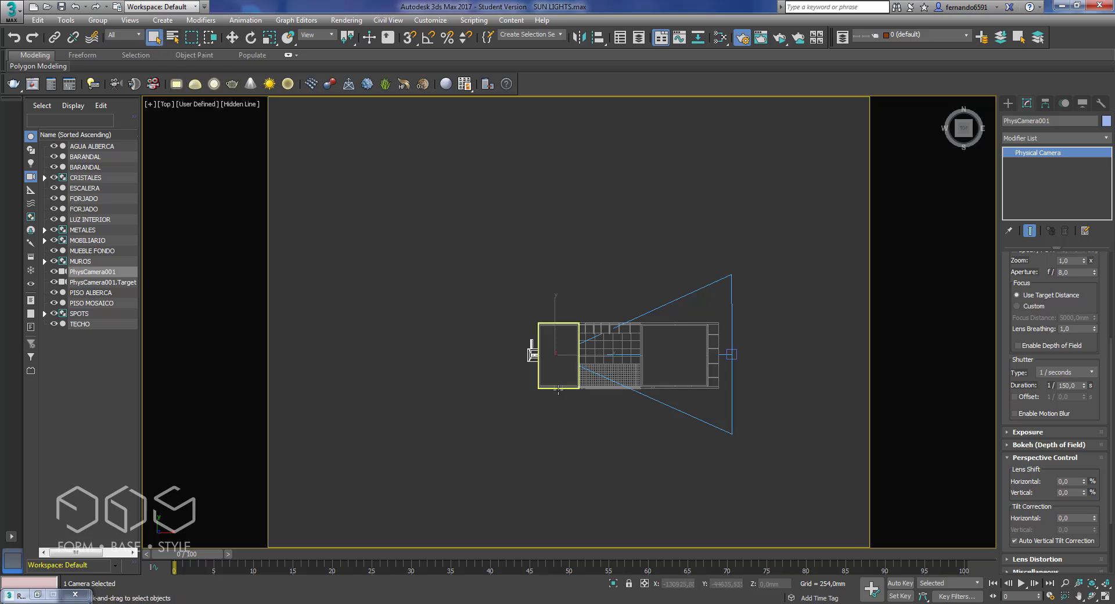
click(578, 427)
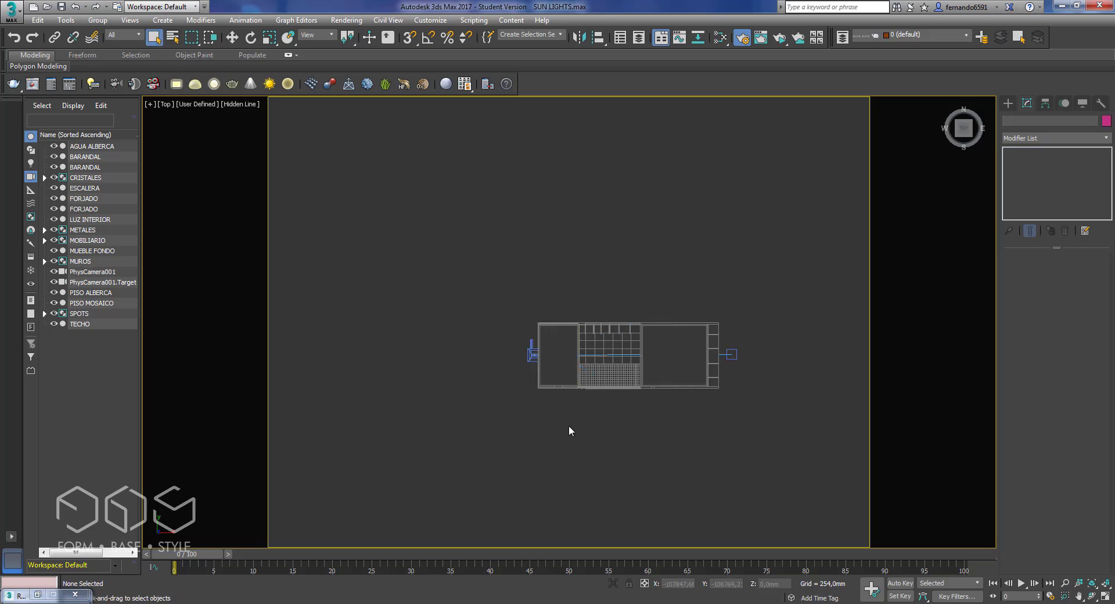
click(1011, 103)
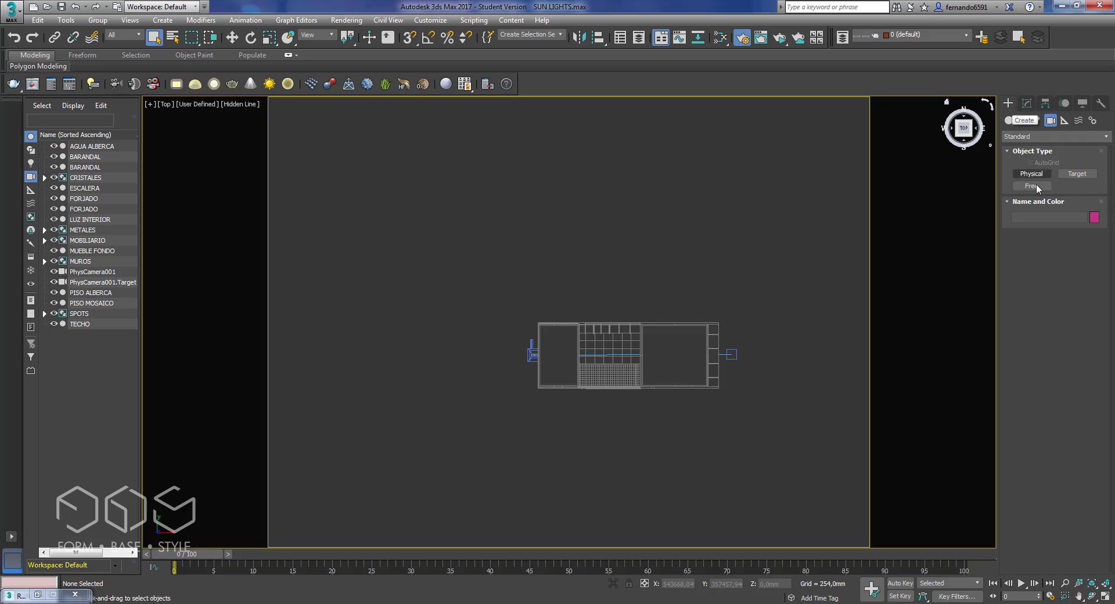
click(1036, 120)
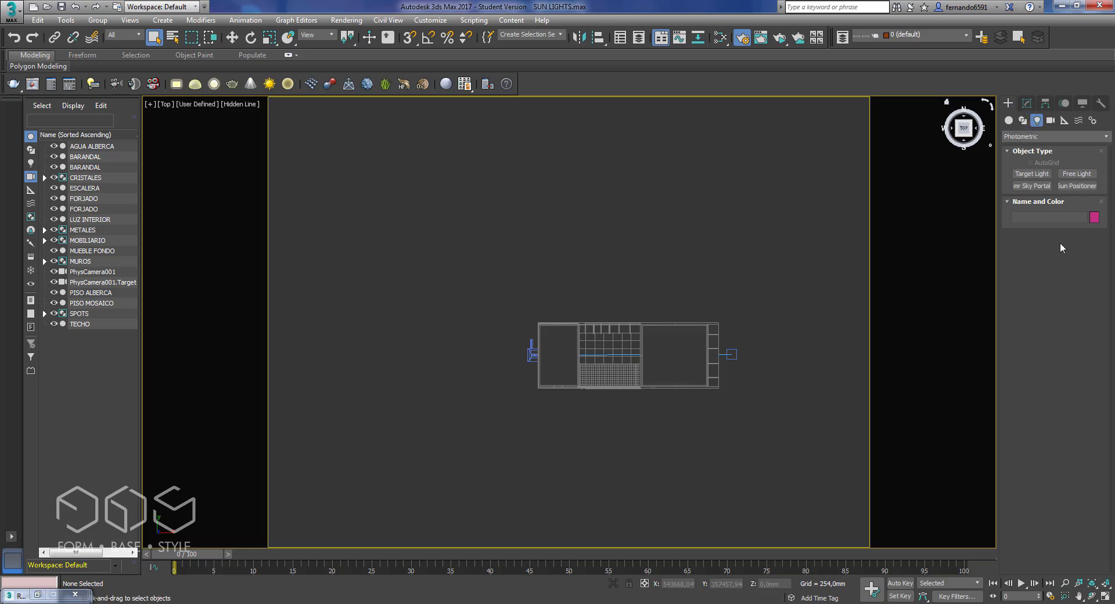
click(1051, 137)
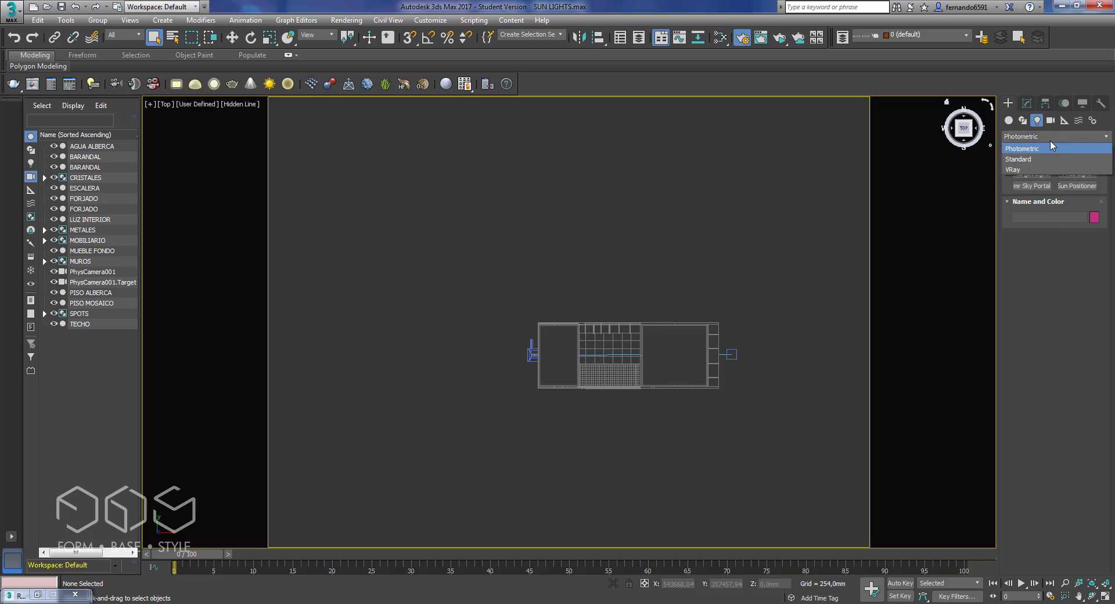
click(1040, 170)
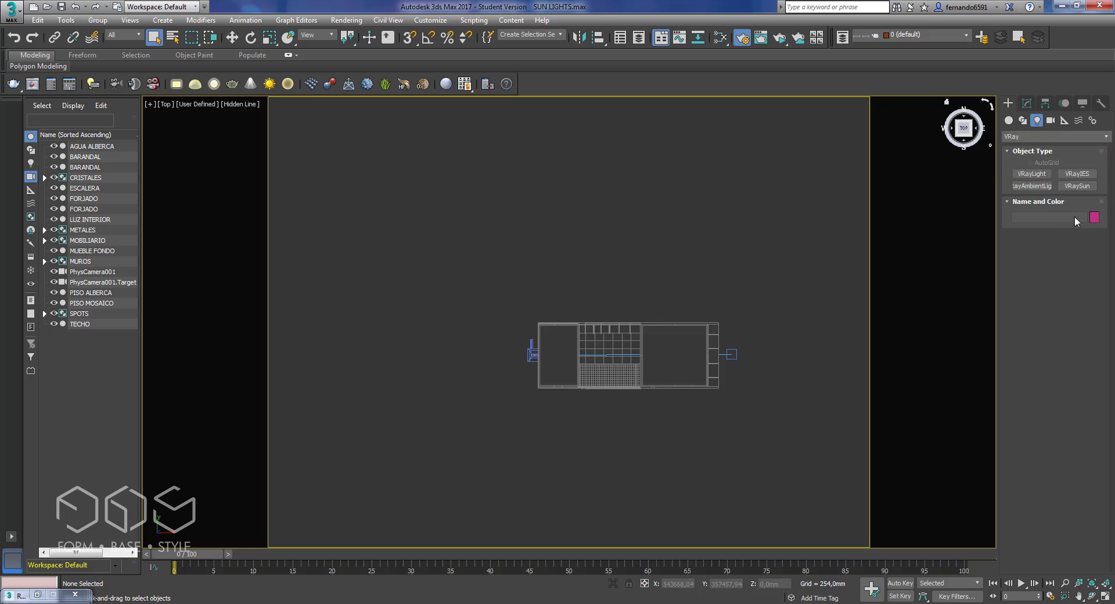
click(1076, 186)
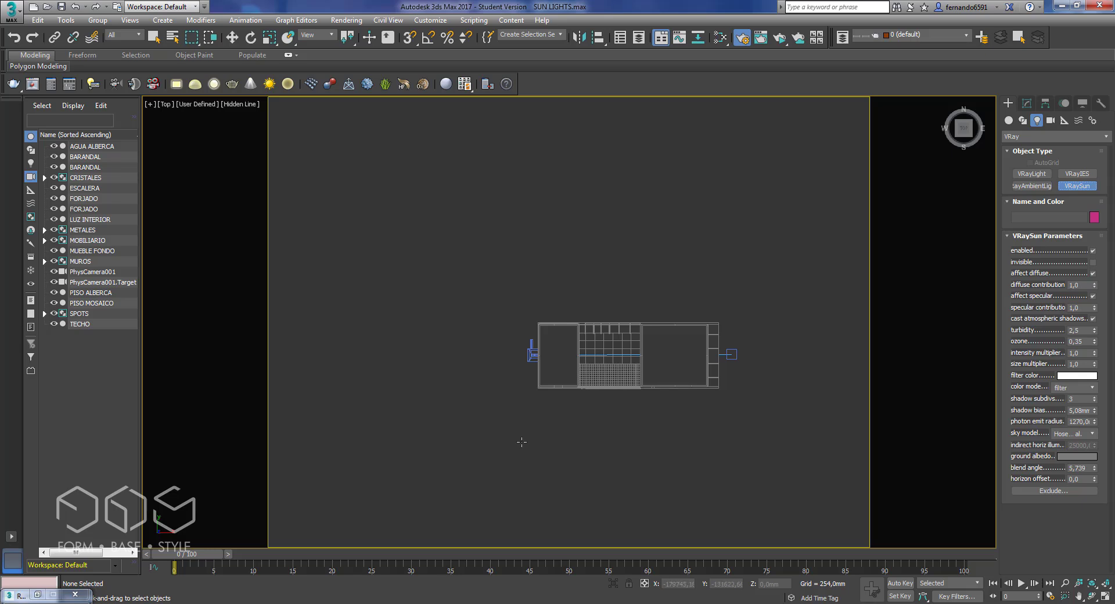
drag(521, 441, 638, 344)
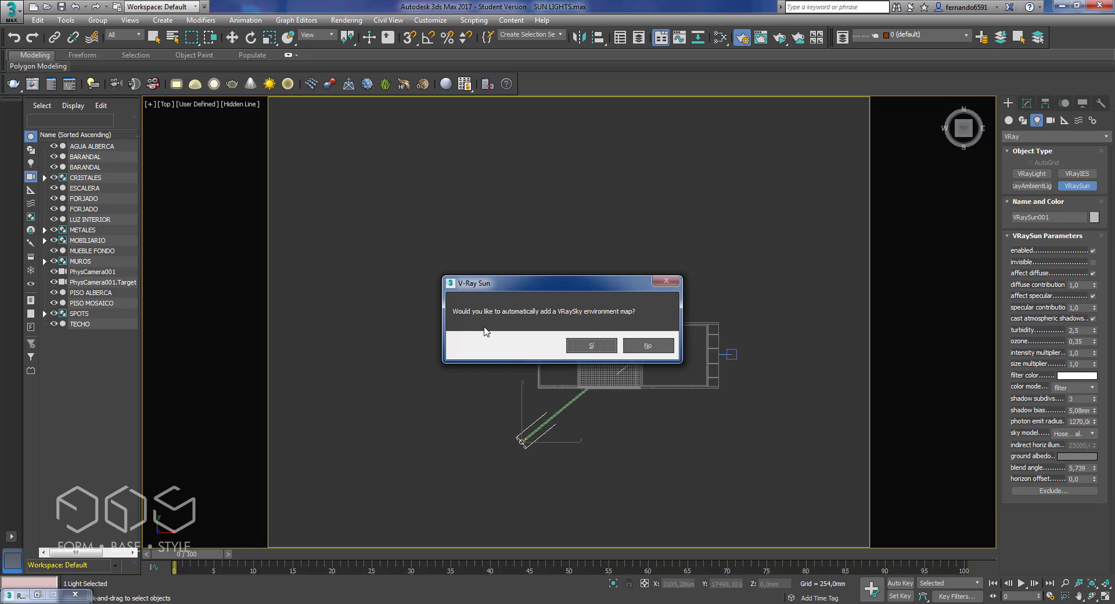
click(572, 346)
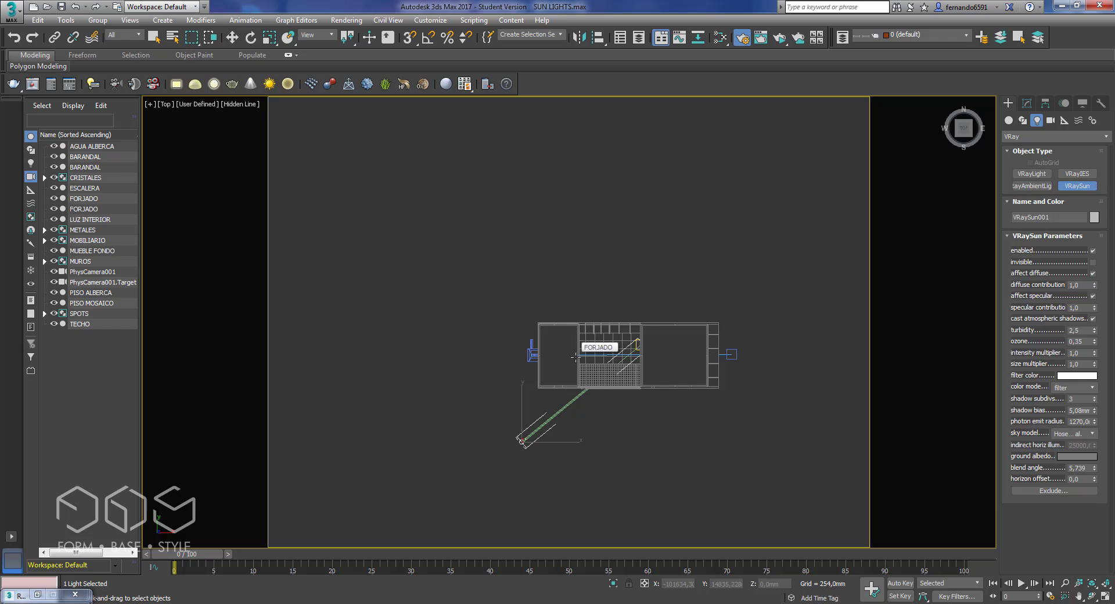
Return to the PhysCamera001 view, start the ActiveShade render and move the frame buffer clear of the viewport label
key(c)
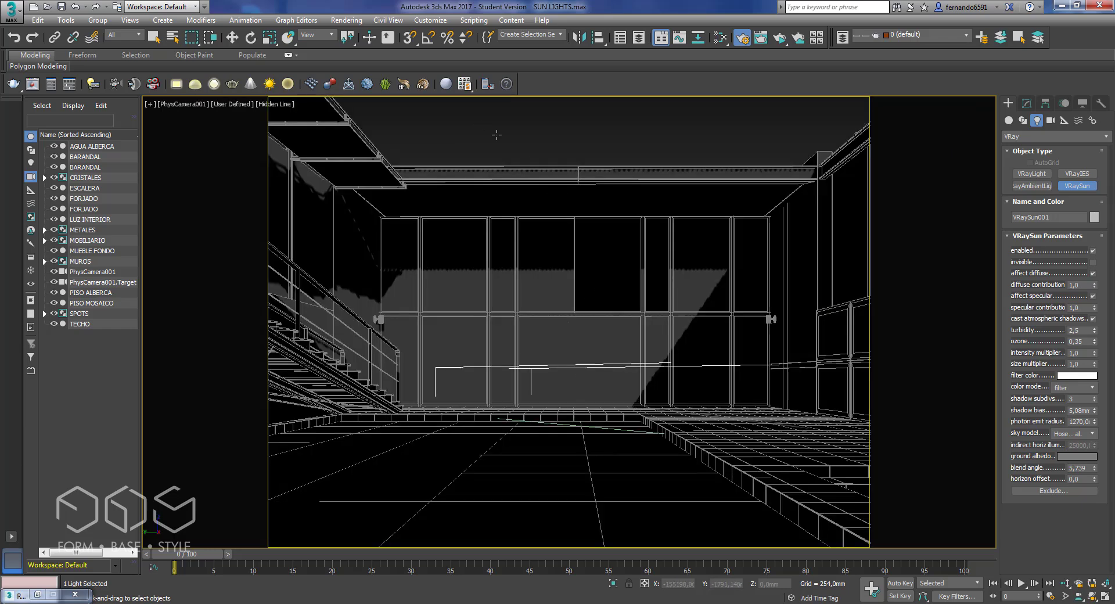
key(shift+q)
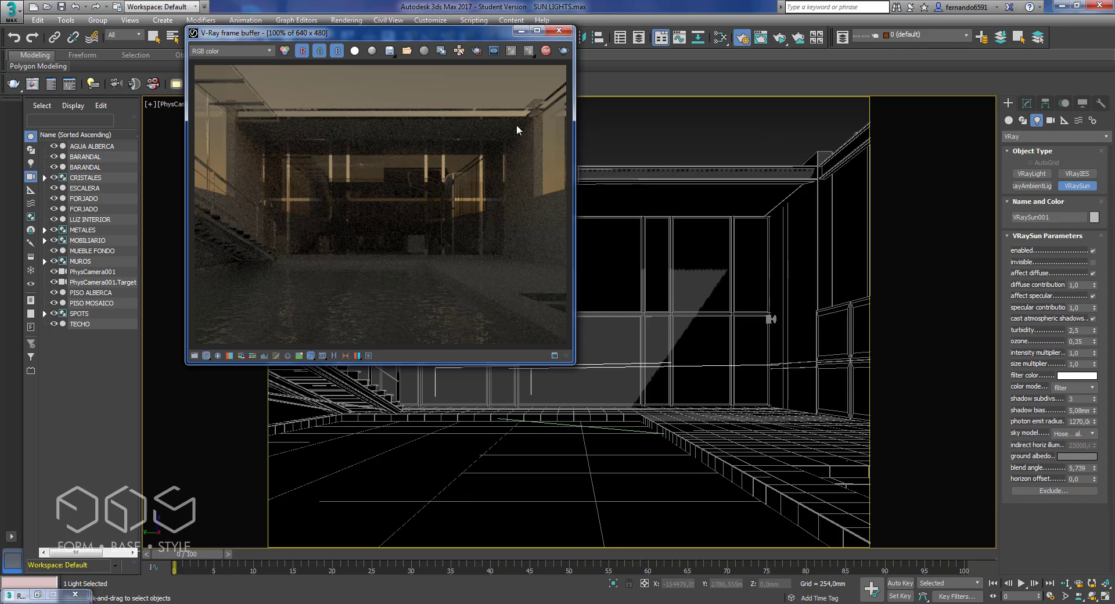
drag(420, 32, 498, 56)
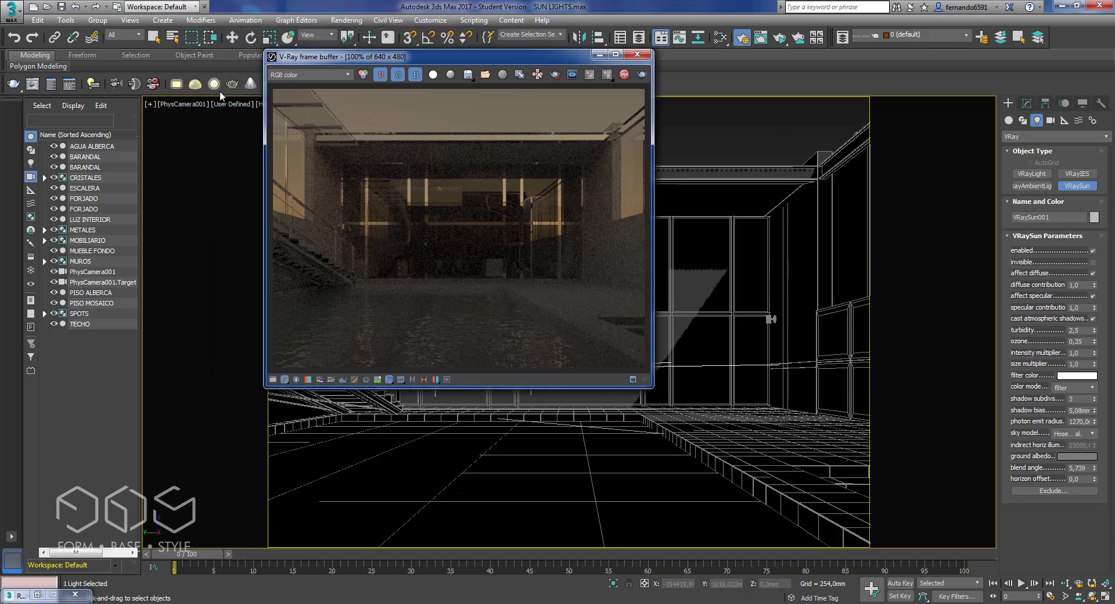
Select PhysCamera001 and display its Exposure settings for editing, collapsing the Perspective Control and VRay Properties sections
click(172, 105)
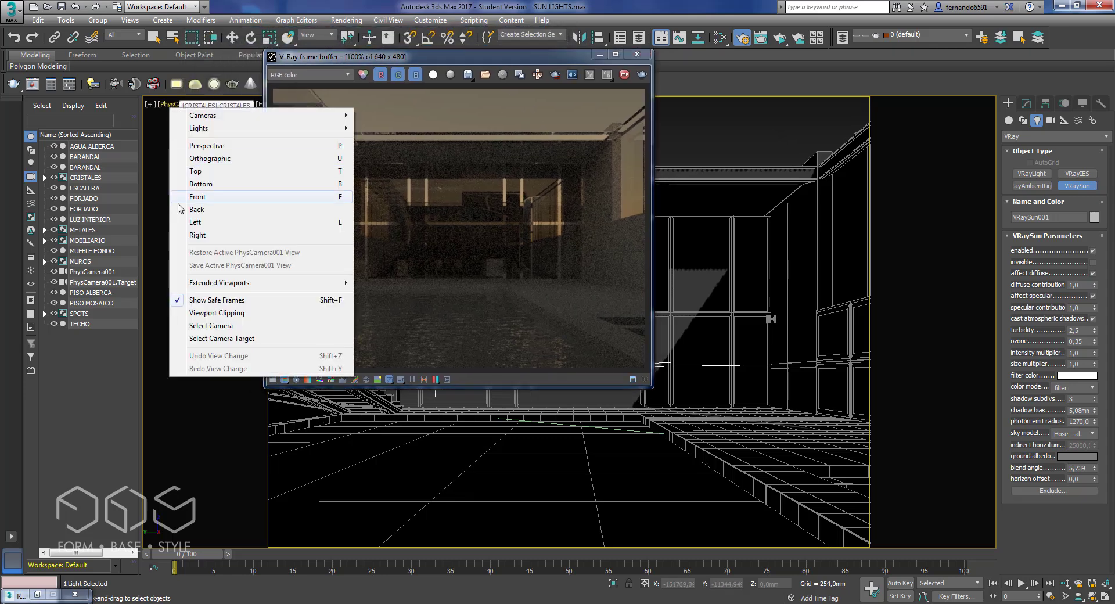
click(211, 327)
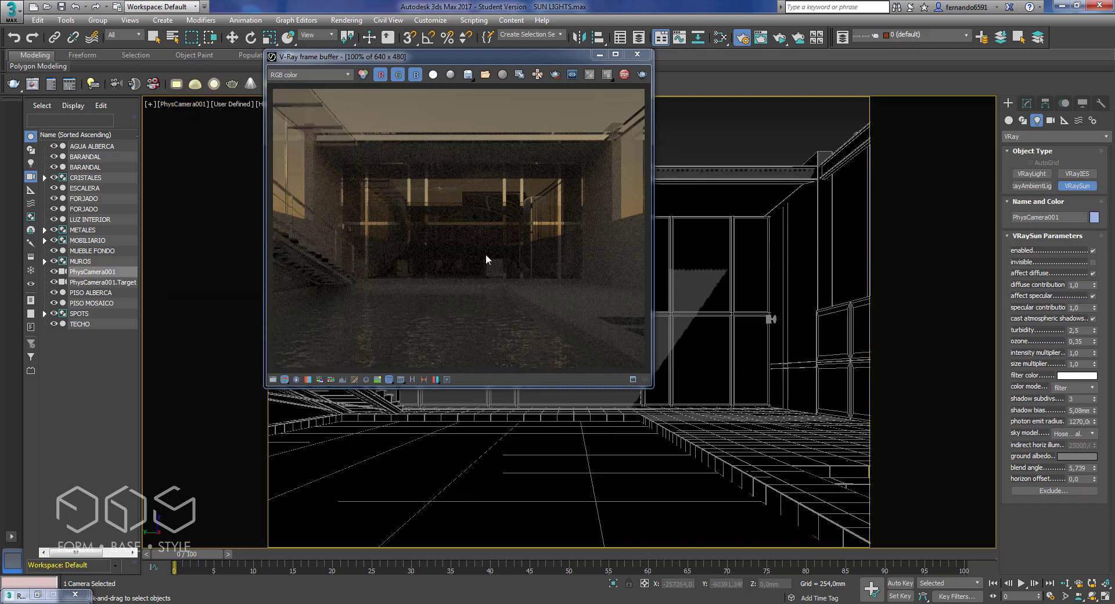
click(1027, 103)
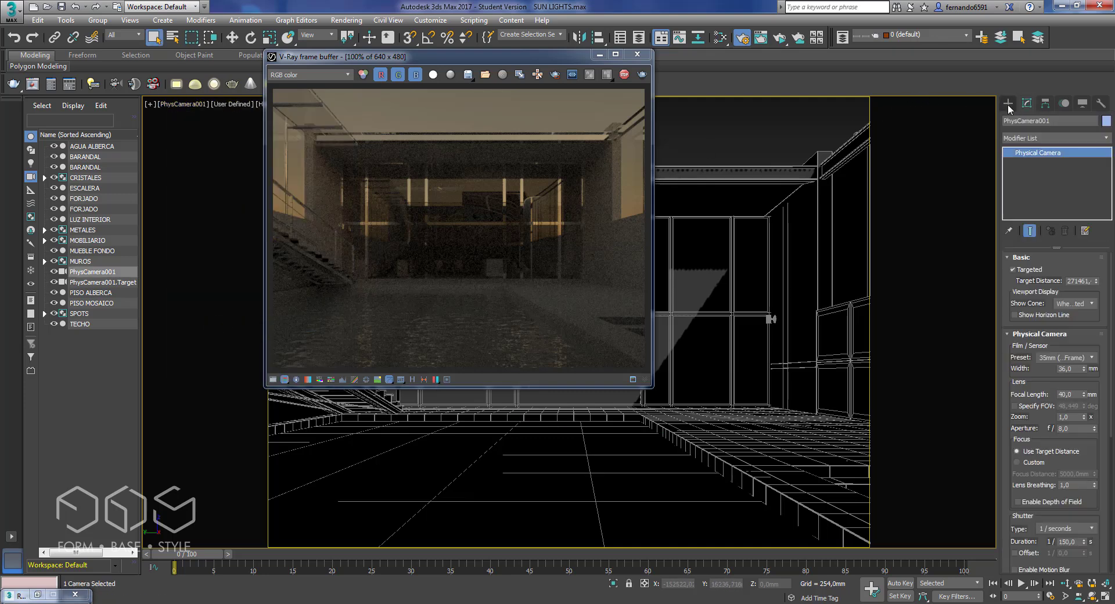
drag(1112, 305, 1111, 419)
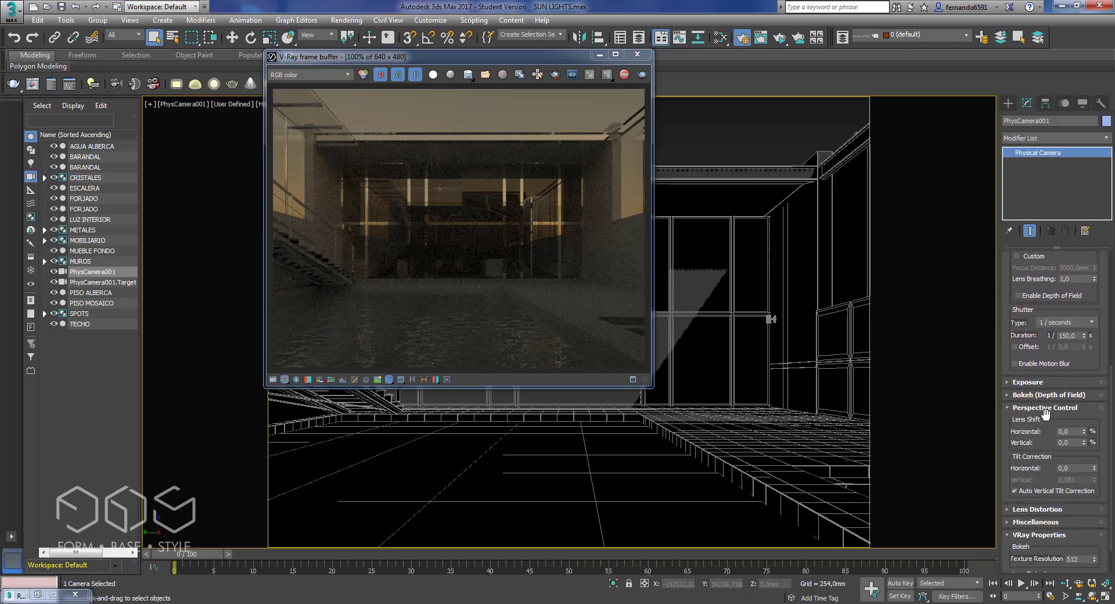
click(1008, 408)
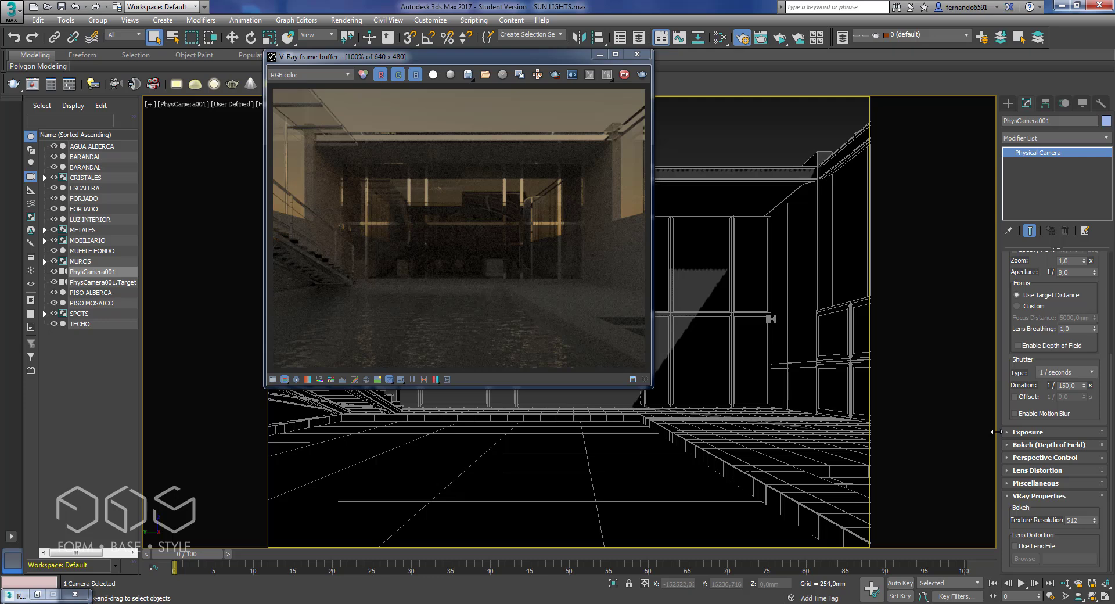
click(1008, 496)
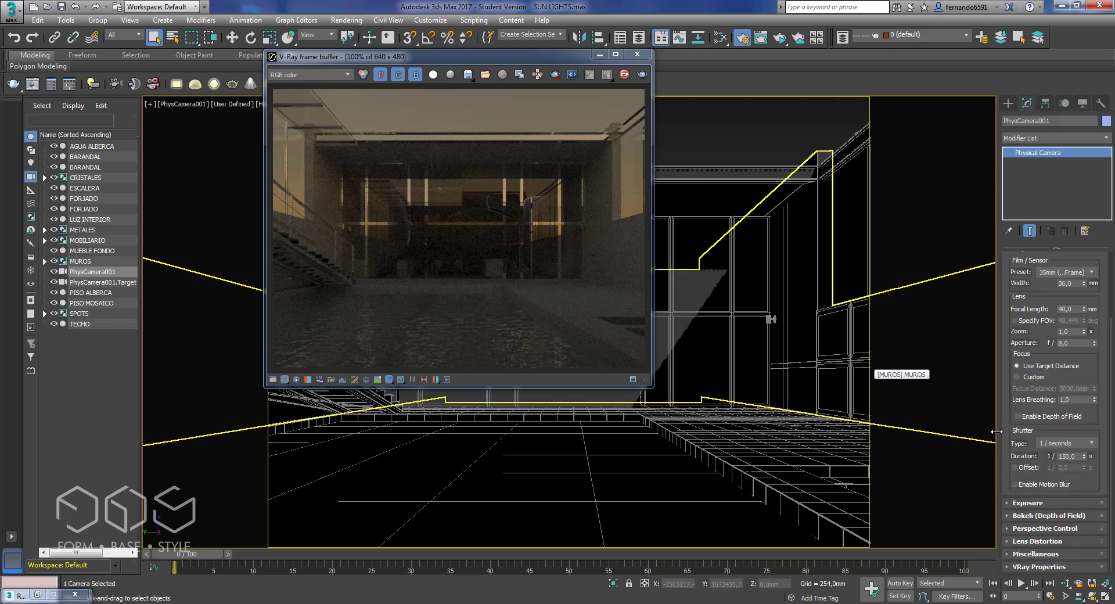
click(1008, 503)
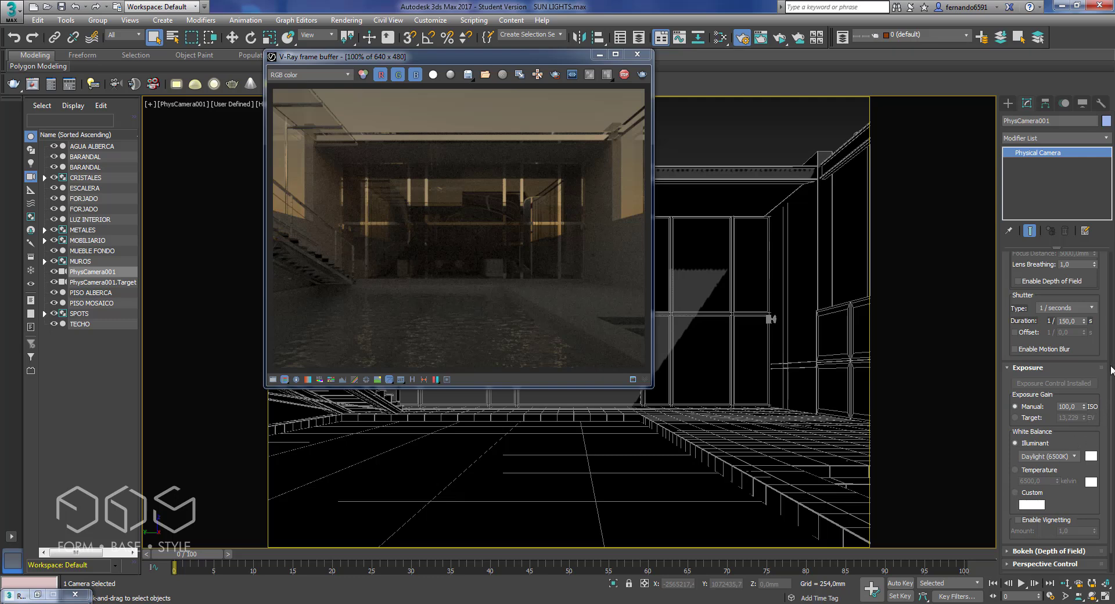
drag(1111, 388, 1111, 408)
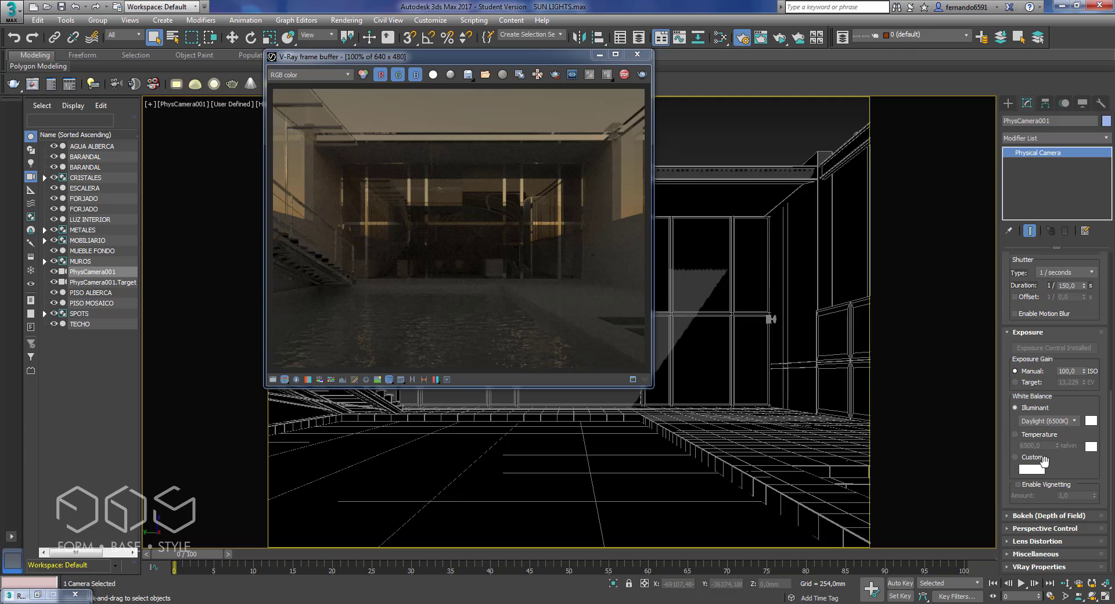
Switch the camera's white balance to Temperature, try a low warm value, and set it to 6500 kelvin
click(1052, 422)
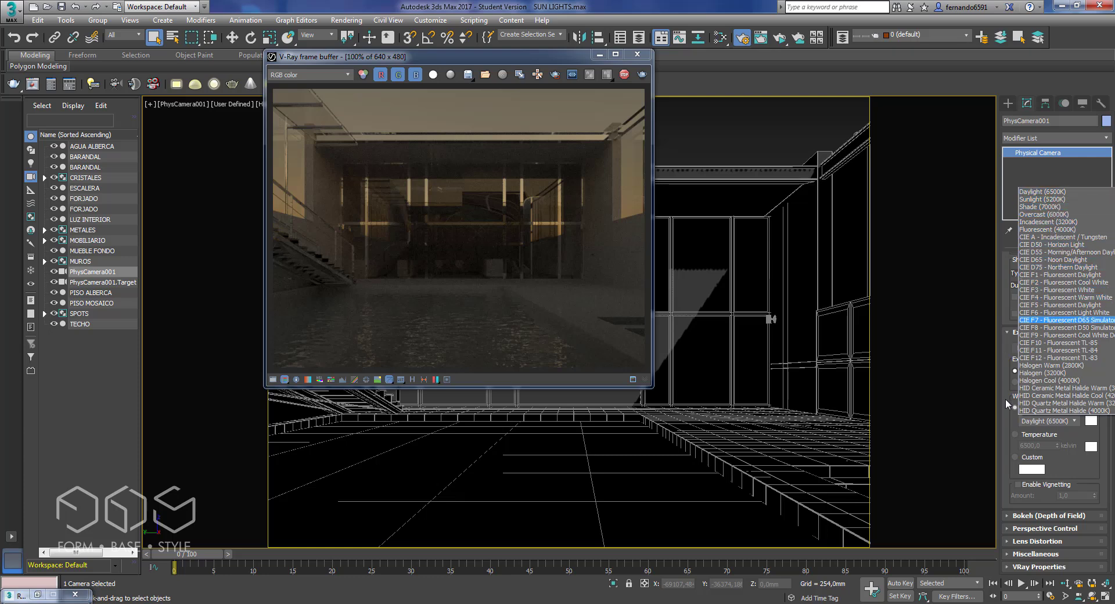
click(1008, 434)
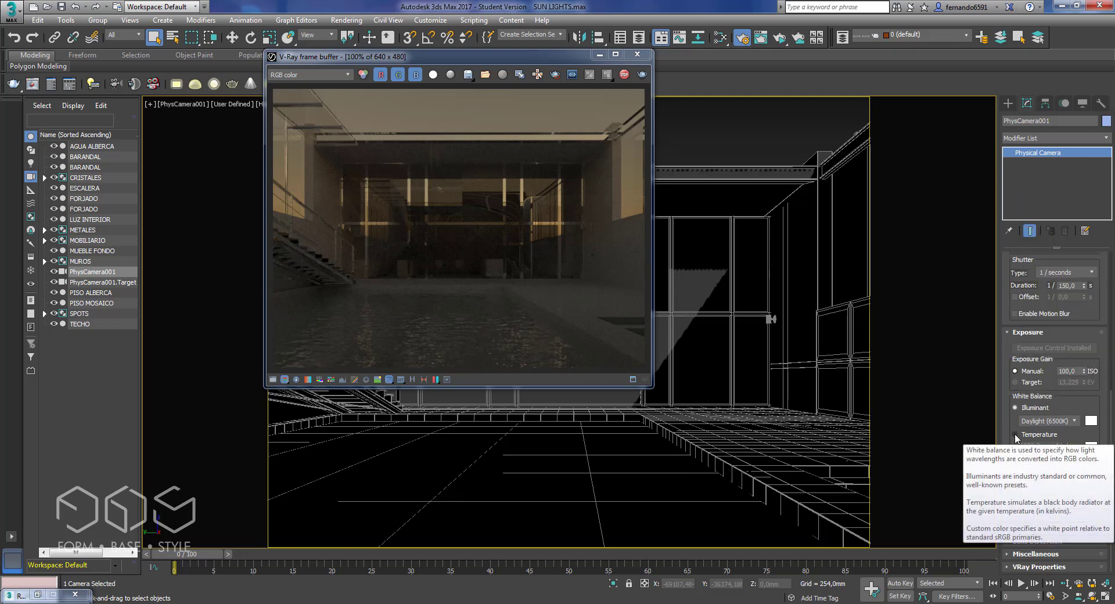
click(1015, 435)
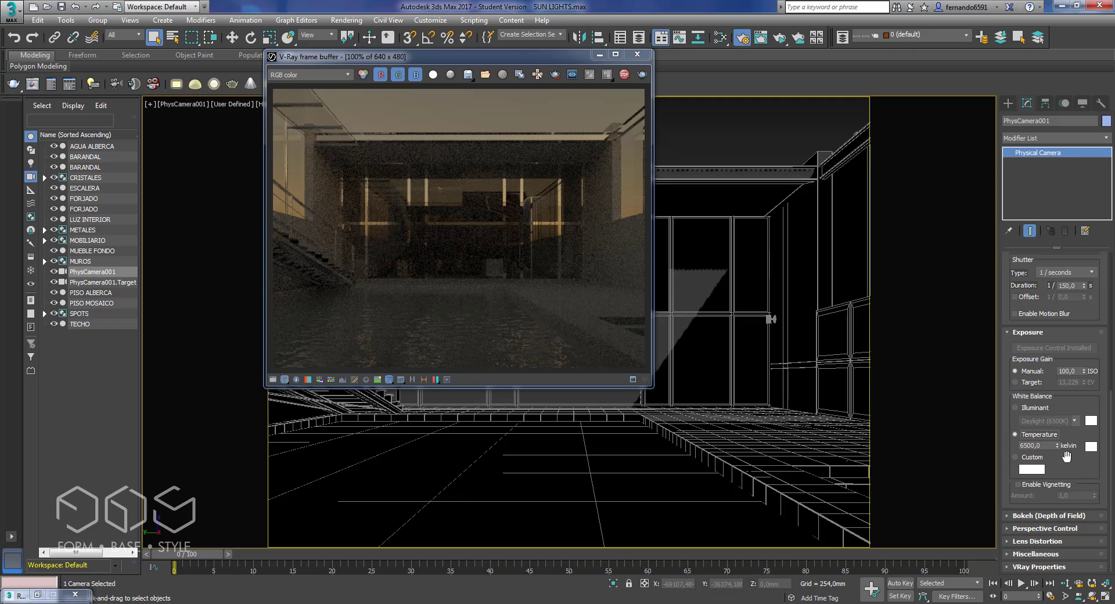
click(1039, 447)
double_click(1039, 446)
text(2)
key(Return)
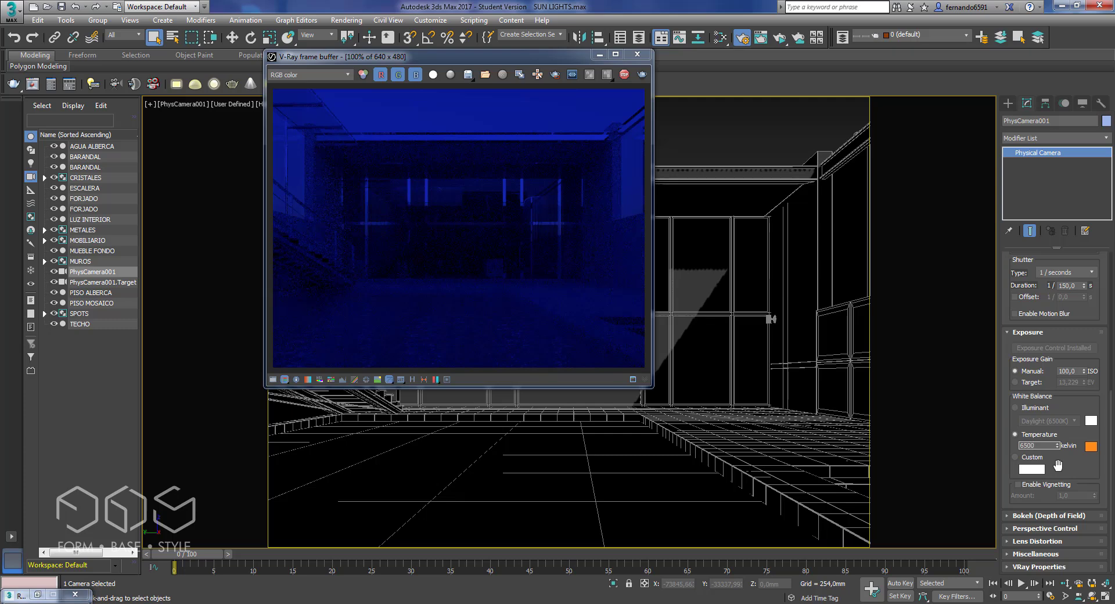
key(Return)
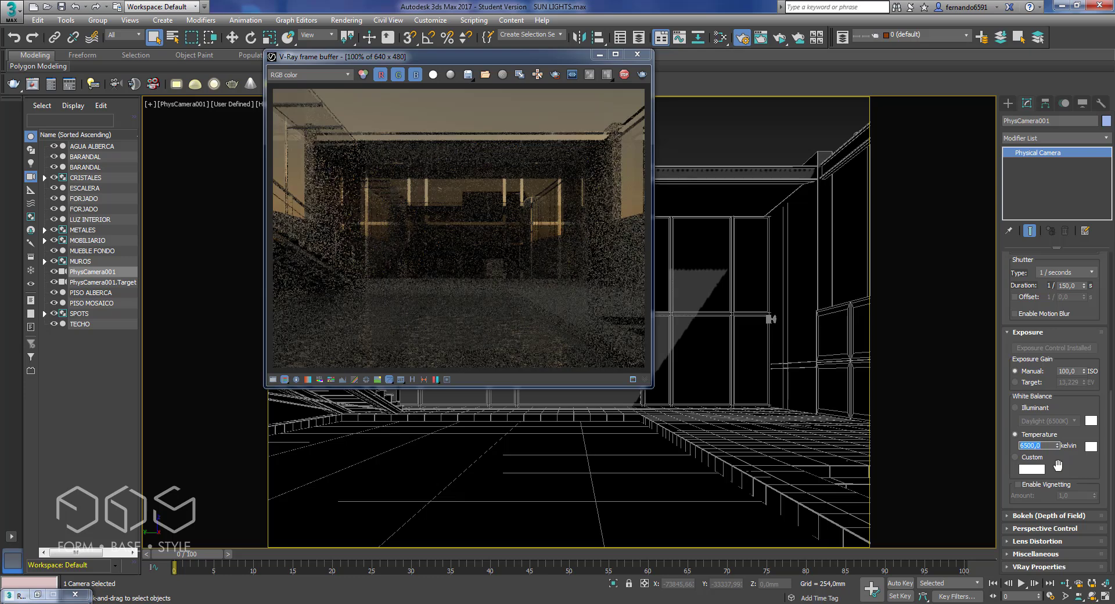
Try white balance temperatures of 1000 and 2500 kelvin on the camera
text(7)
text(100)
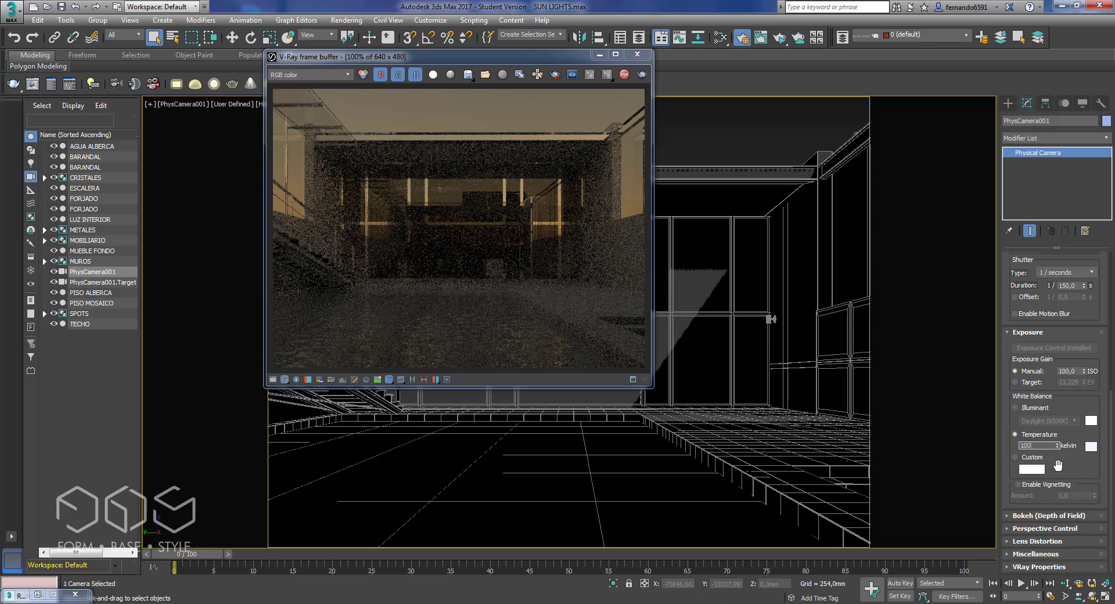
text(0)
key(Return)
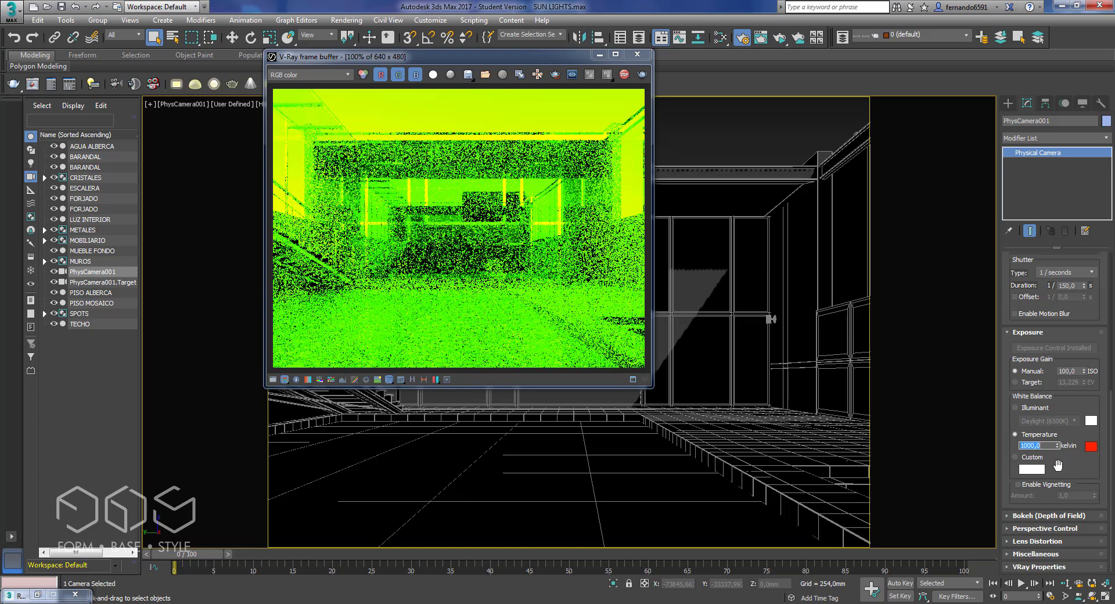
text(2500)
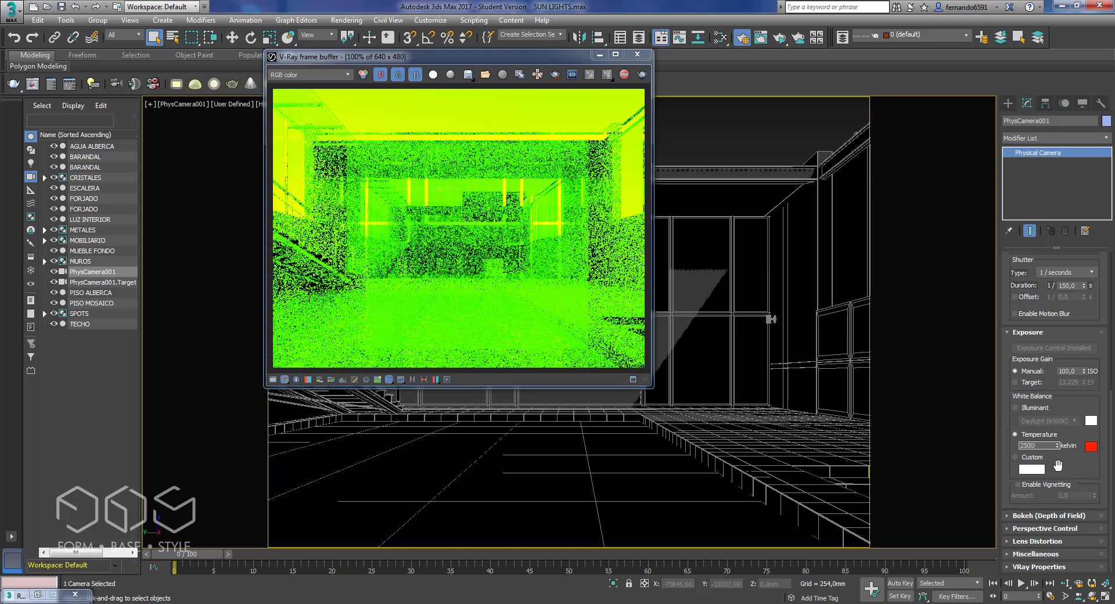
key(Return)
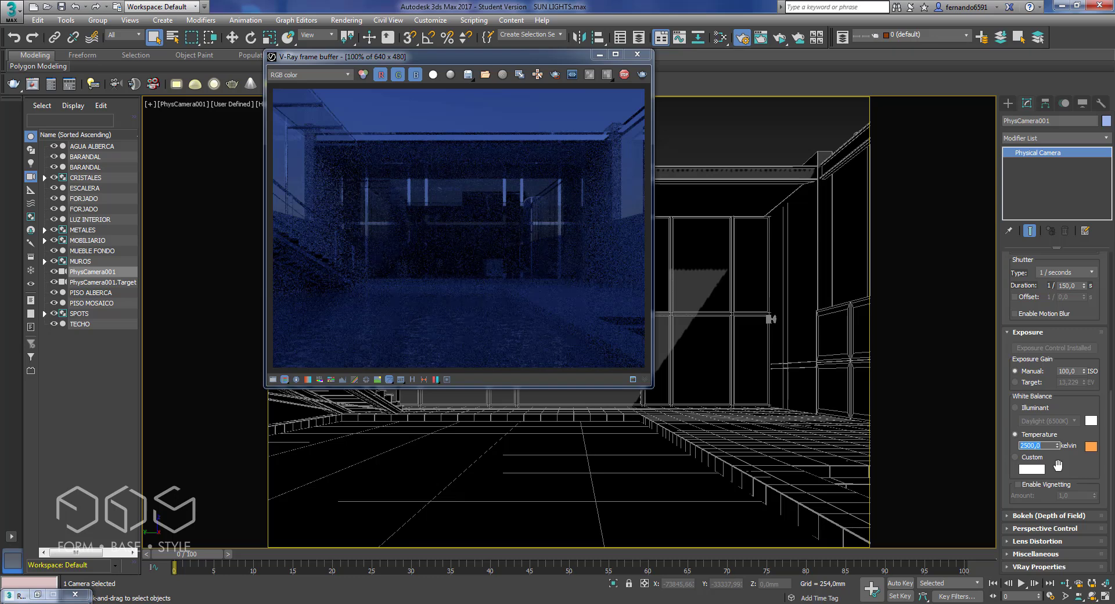
Switch the white balance to Custom with white and enable vignetting with an amount of about 2.63
click(1016, 458)
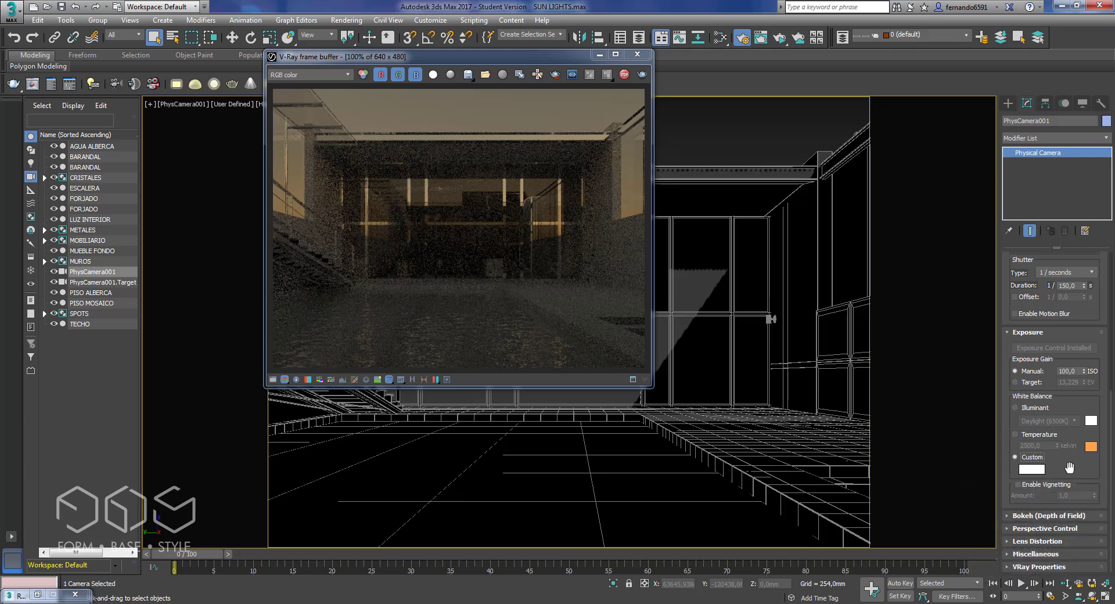
click(1017, 484)
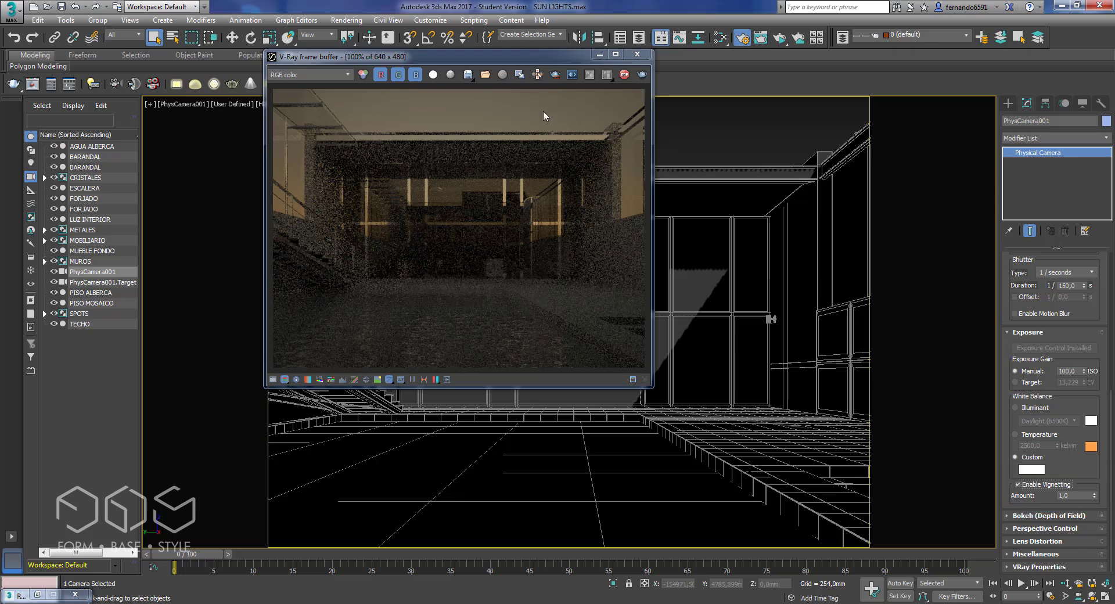
drag(1094, 497, 1086, 397)
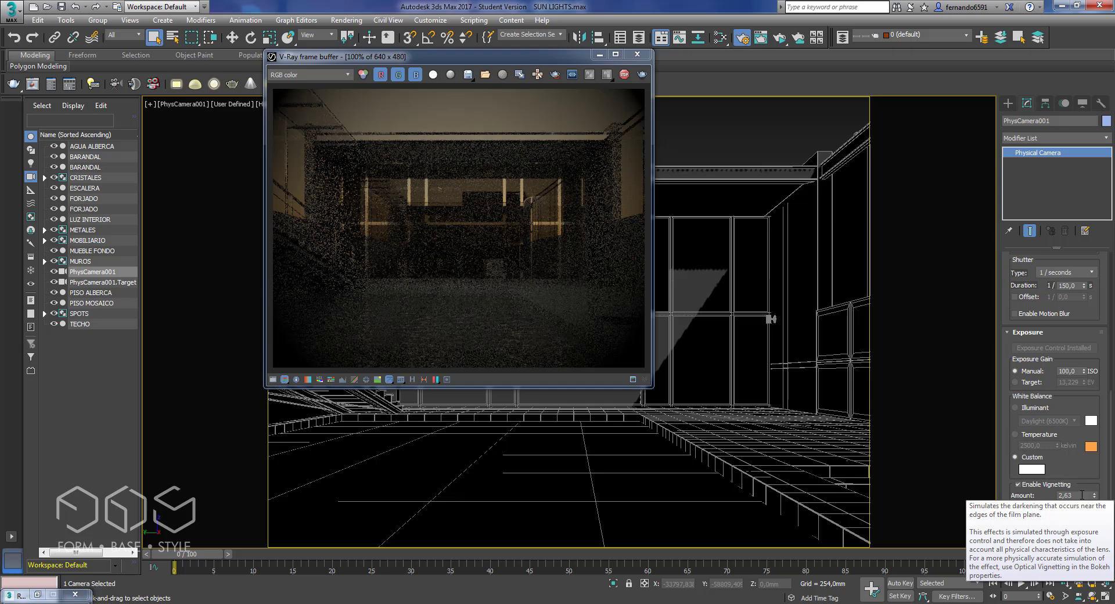
Try a vignetting amount of 3 on the camera, and turn vignetting off
double_click(1082, 495)
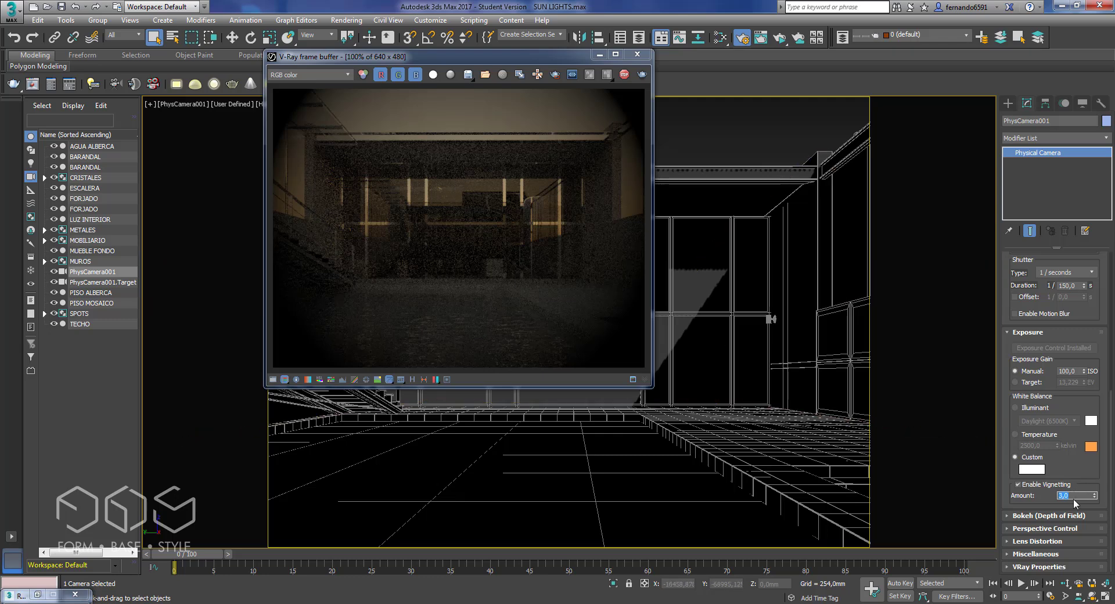
click(1018, 484)
click(1018, 485)
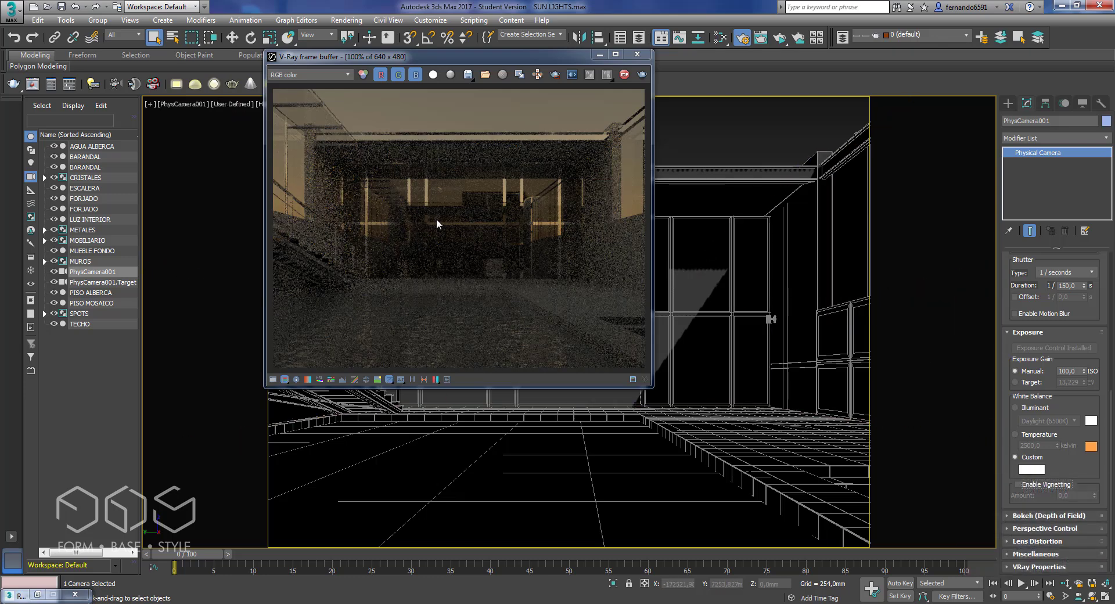
Deselect the camera, switch the viewport to Front view and move the frame buffer clear of the sun
click(781, 136)
key(f)
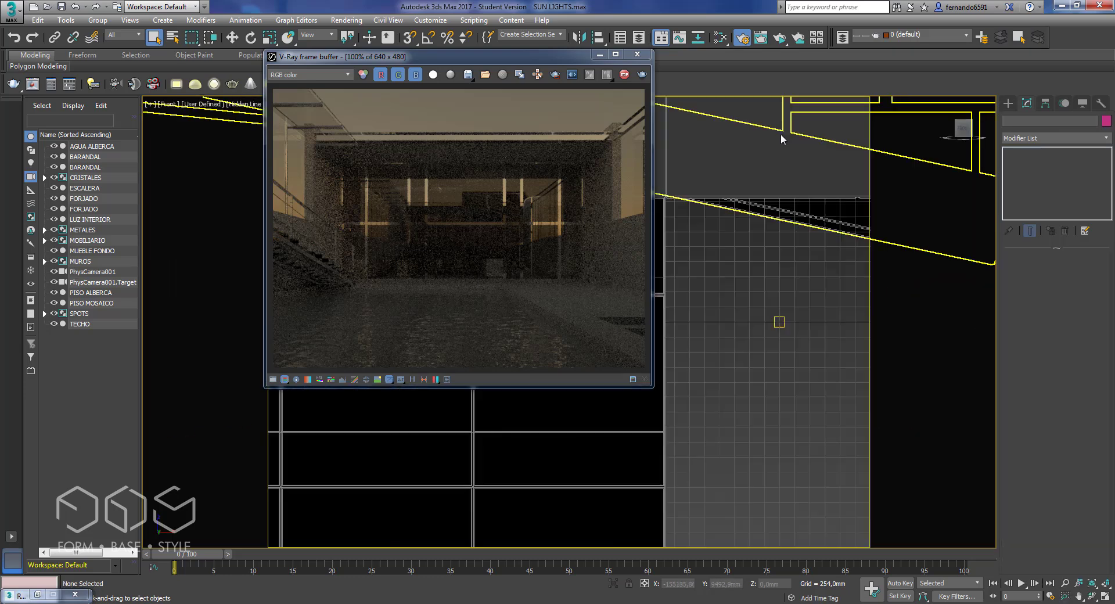
scroll(735, 352, down, 5)
scroll(749, 355, down, 6)
middle_drag(764, 350, 806, 338)
scroll(779, 379, down, 5)
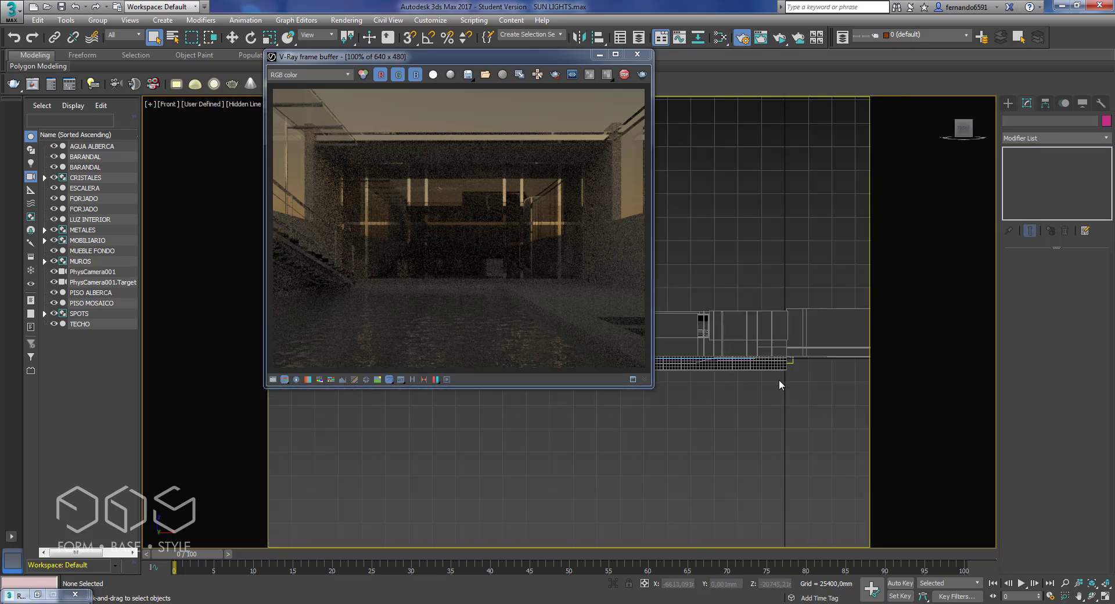
middle_drag(780, 378, 834, 372)
scroll(780, 363, up, 4)
scroll(733, 354, up, 3)
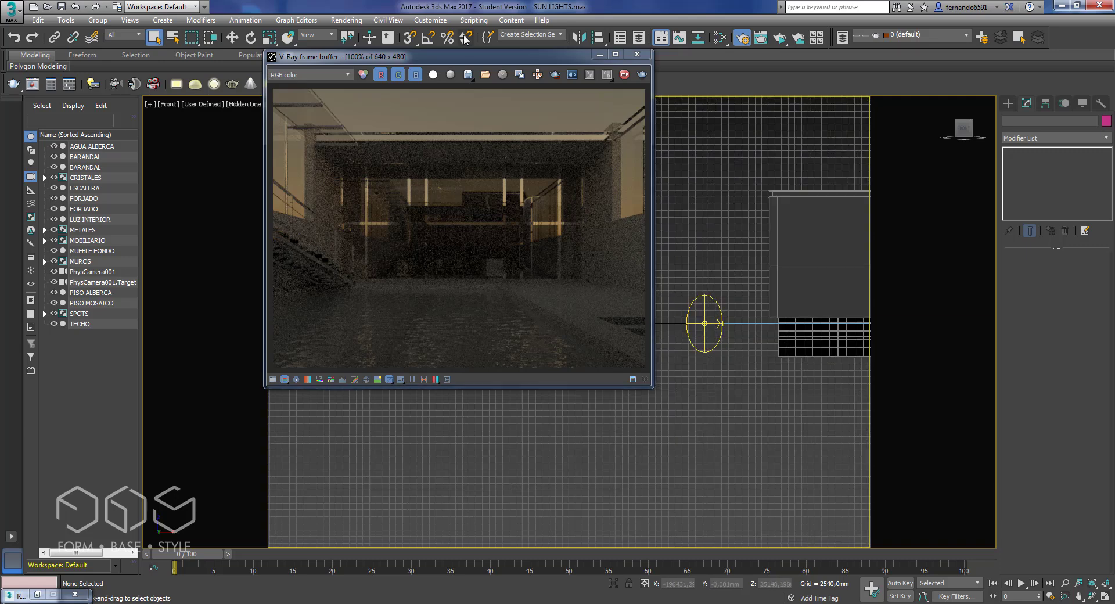
drag(449, 57, 236, 133)
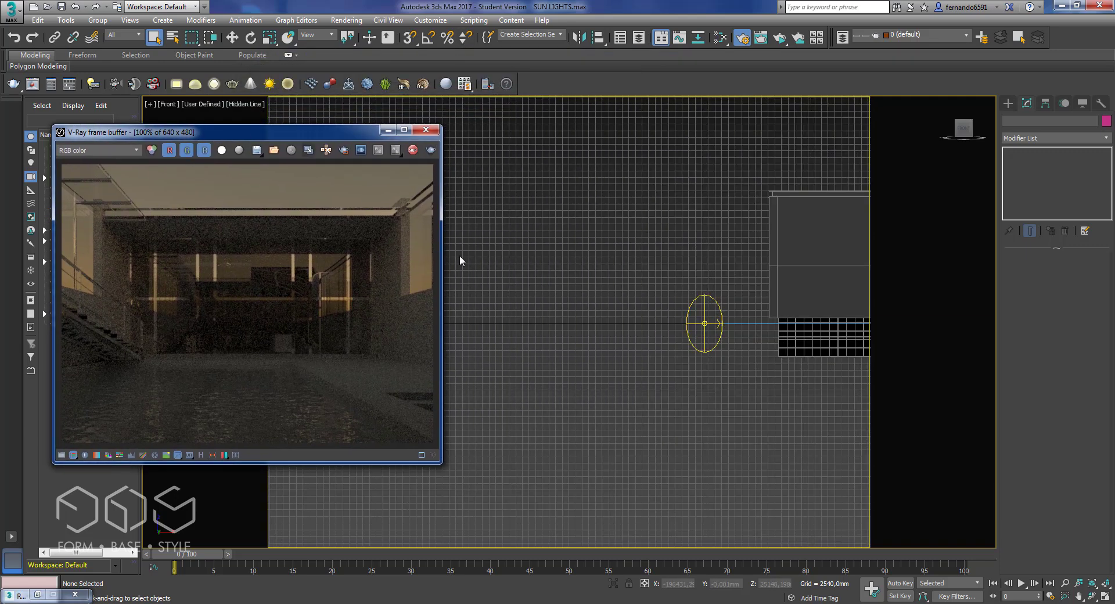
Raise VRaySun001 in the Front view to a height of about Z 118055 mm, above and outside the building
click(689, 311)
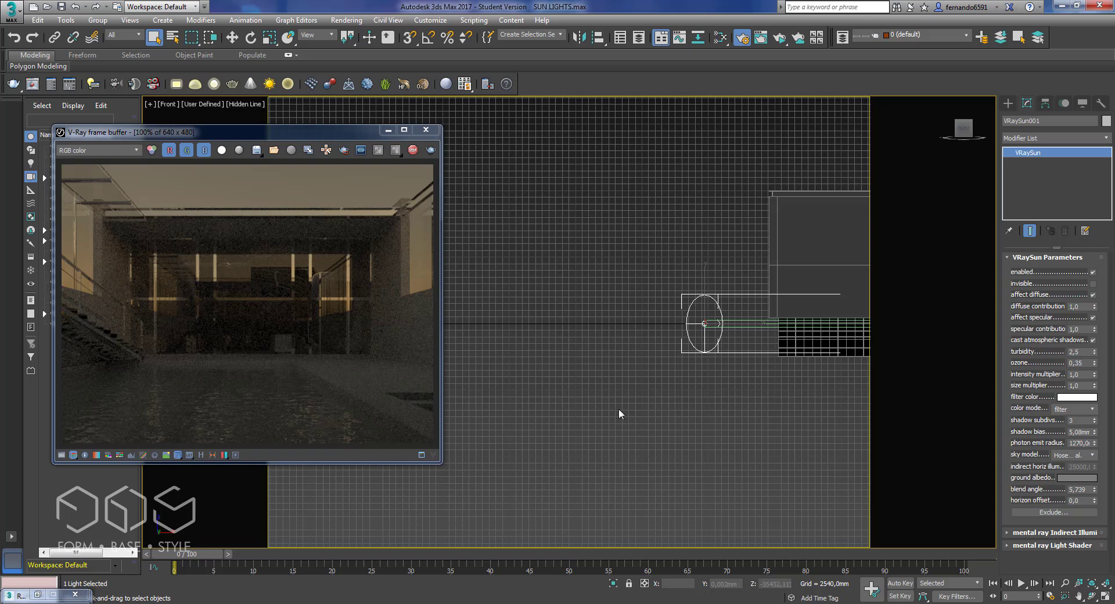
middle_drag(658, 383, 611, 378)
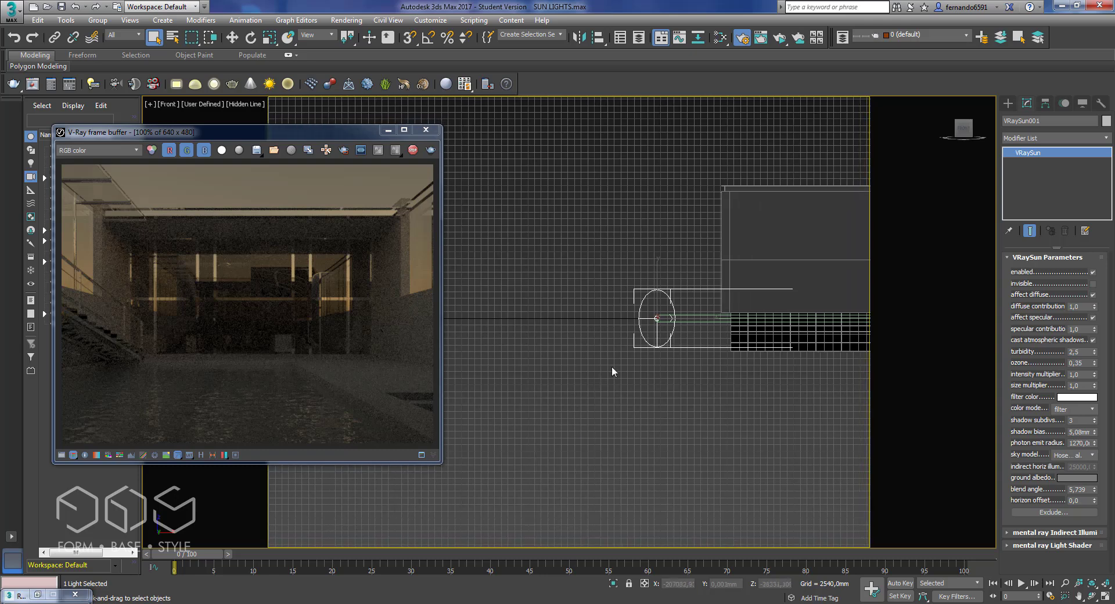
click(232, 37)
scroll(523, 348, down, 6)
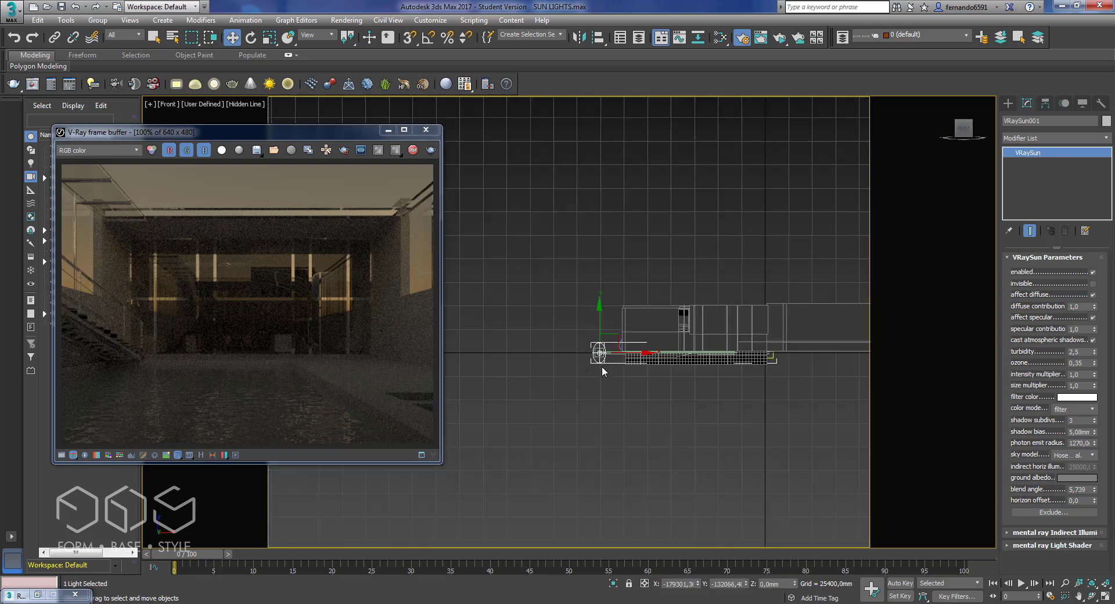
drag(607, 334, 577, 224)
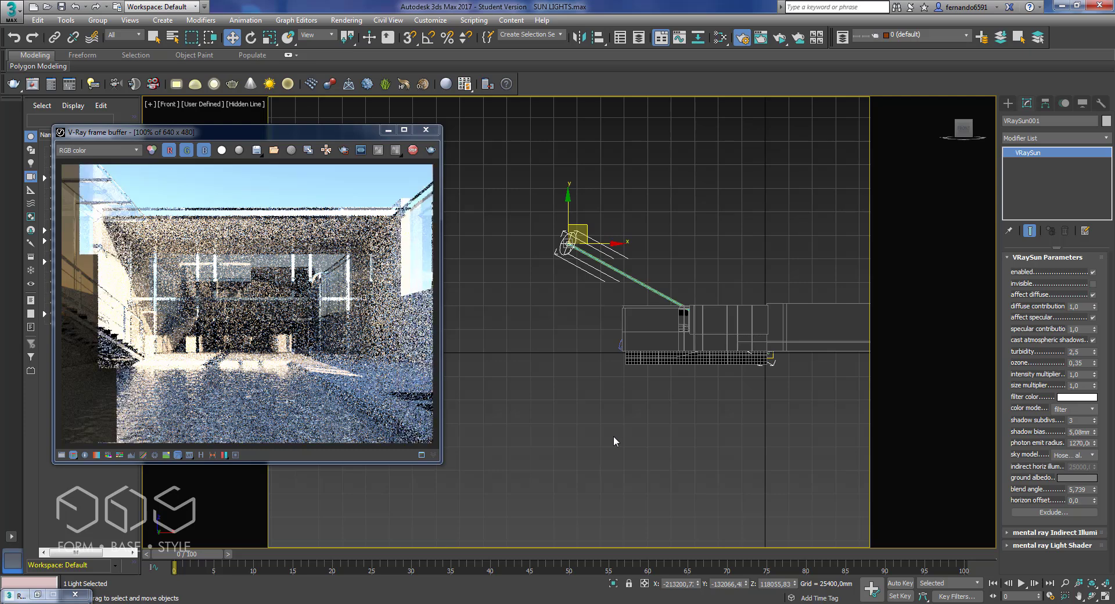
drag(265, 133, 346, 120)
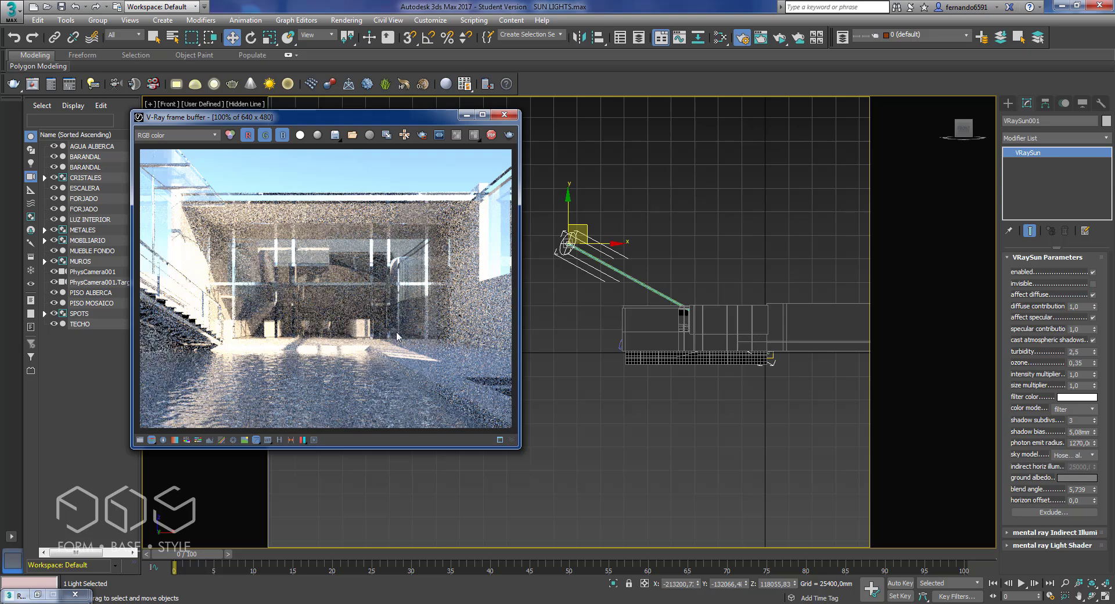
In Top view, try several positions for VRaySun001 and place it near the building at about X -148398, Y -93797 mm
click(568, 367)
key(t)
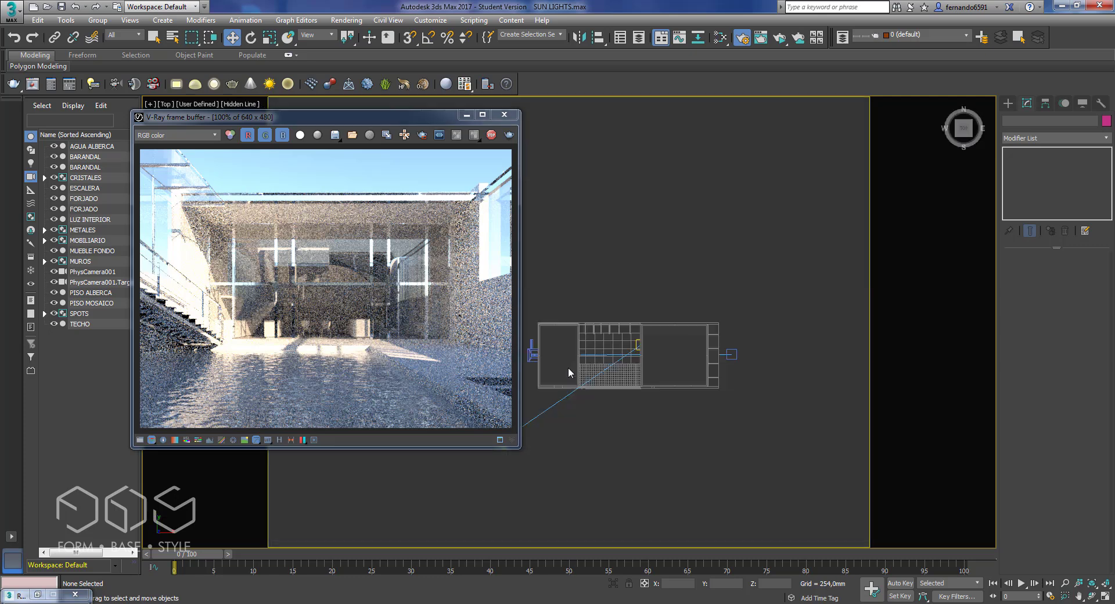
middle_drag(643, 476, 728, 476)
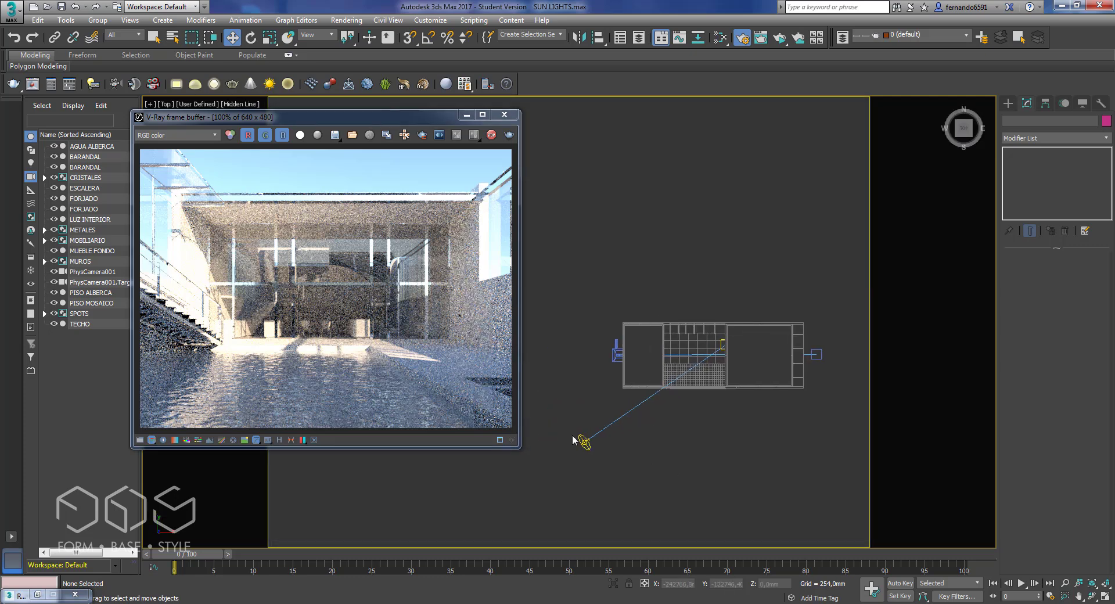
click(578, 441)
drag(598, 427, 594, 403)
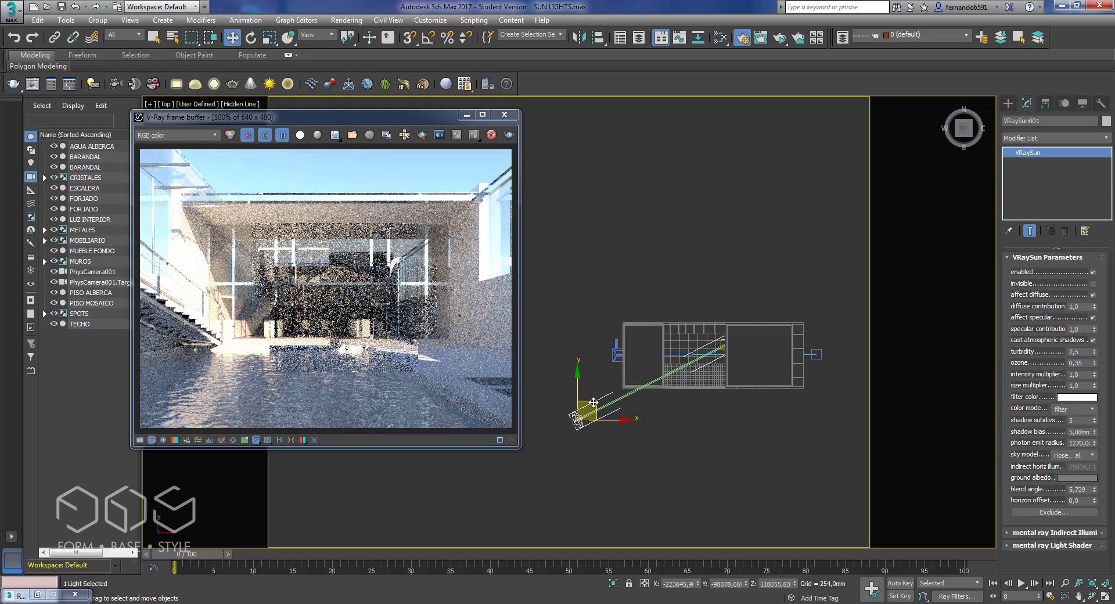
drag(593, 402, 598, 431)
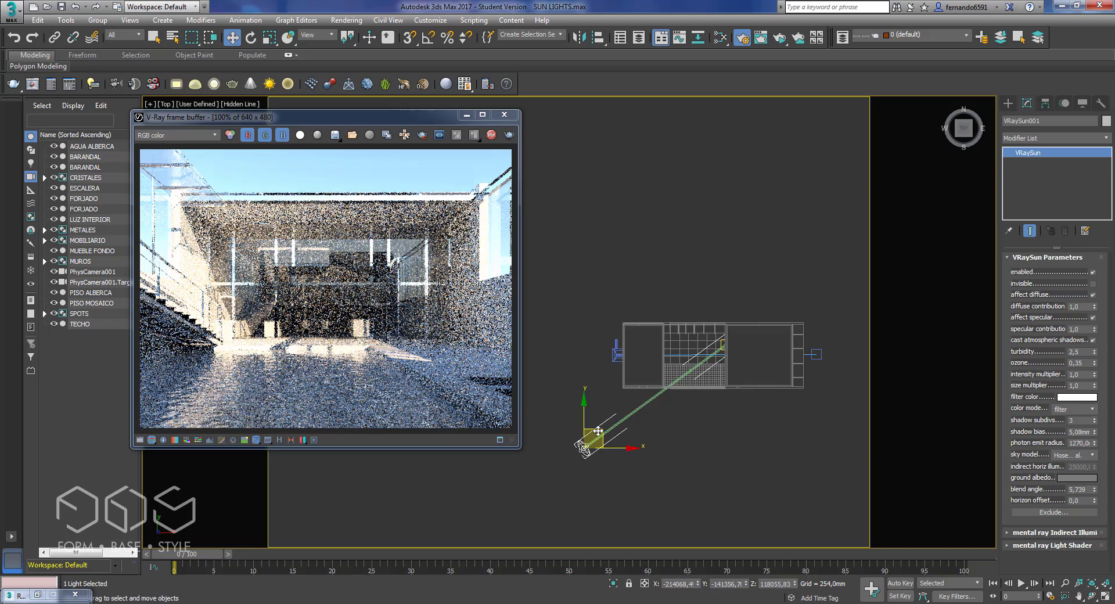
drag(598, 431, 625, 417)
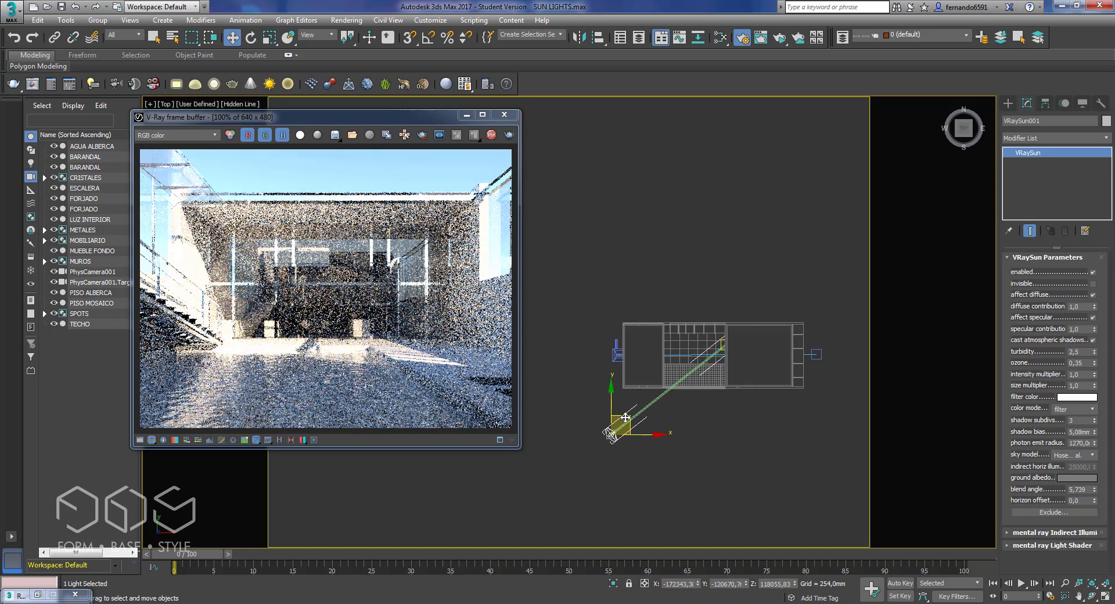
drag(626, 418, 643, 399)
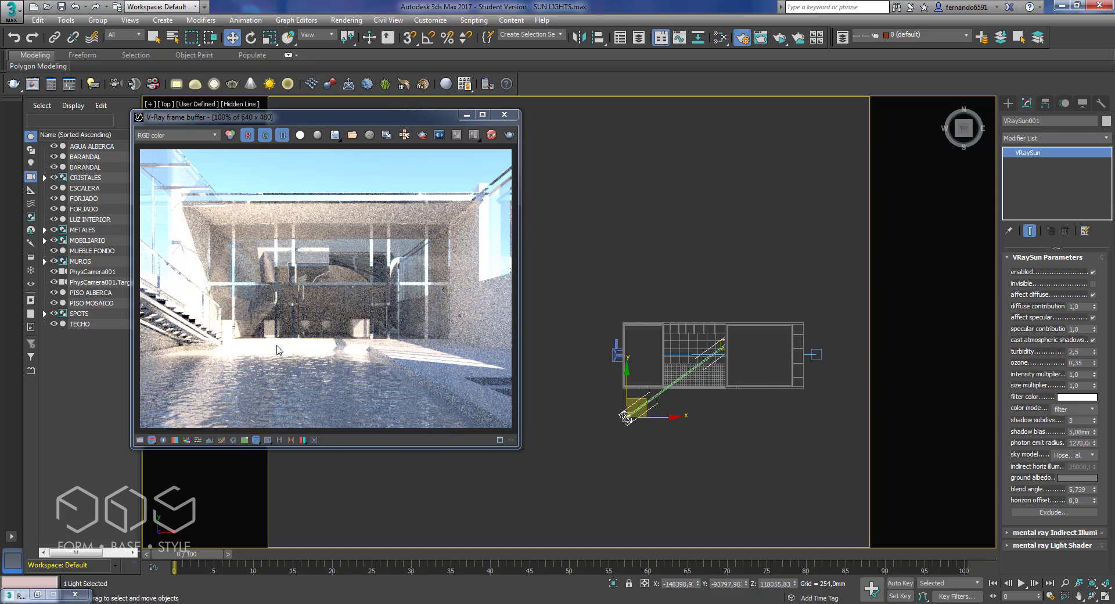
Examine the render for overexposed areas by toggling force color clamping, and read pixel color values with Pixel info
click(151, 439)
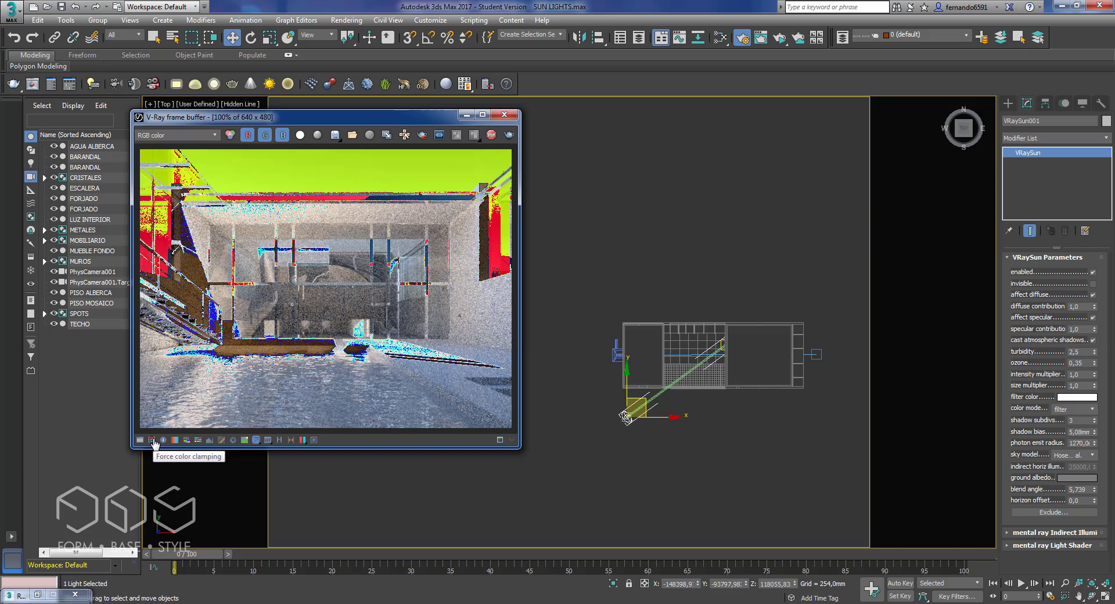
click(152, 440)
right_click(275, 350)
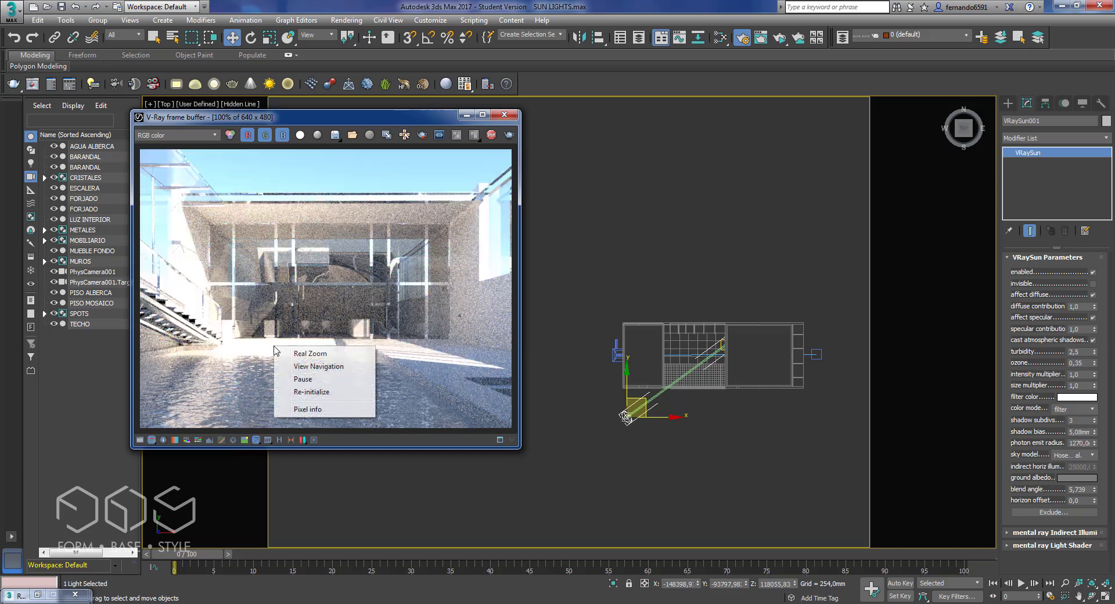
click(297, 411)
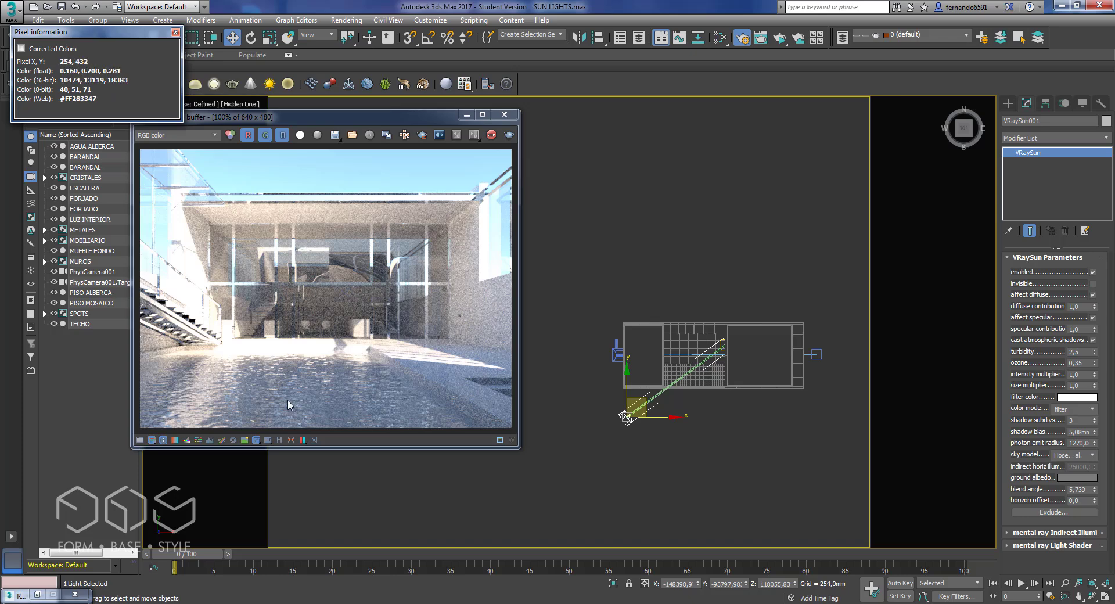
click(176, 33)
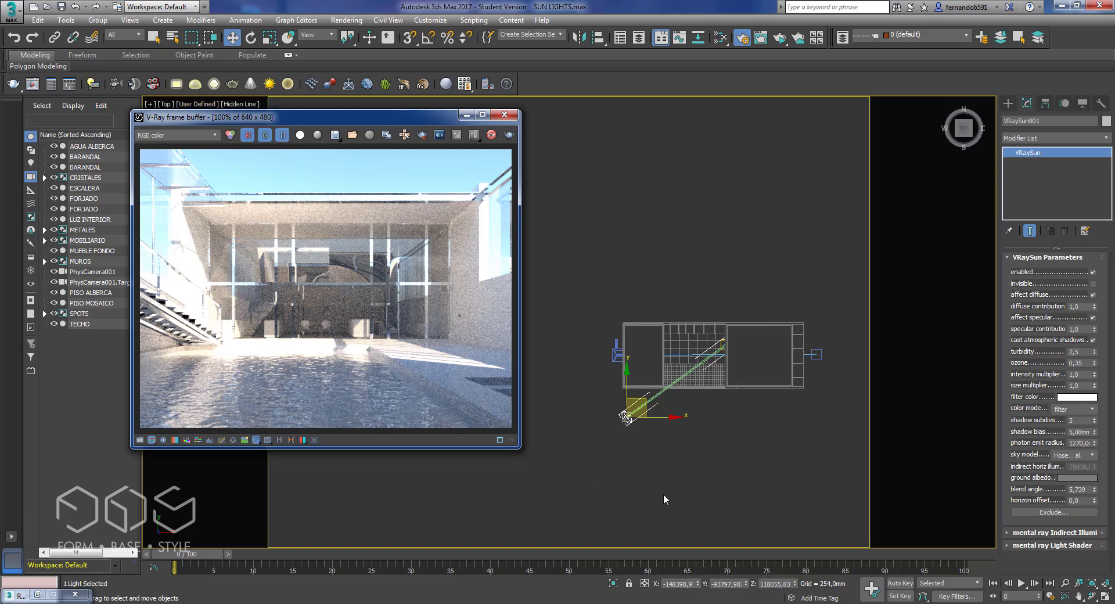
Try a size multiplier of 6.27 on VRaySun001, and set it to 5
click(630, 476)
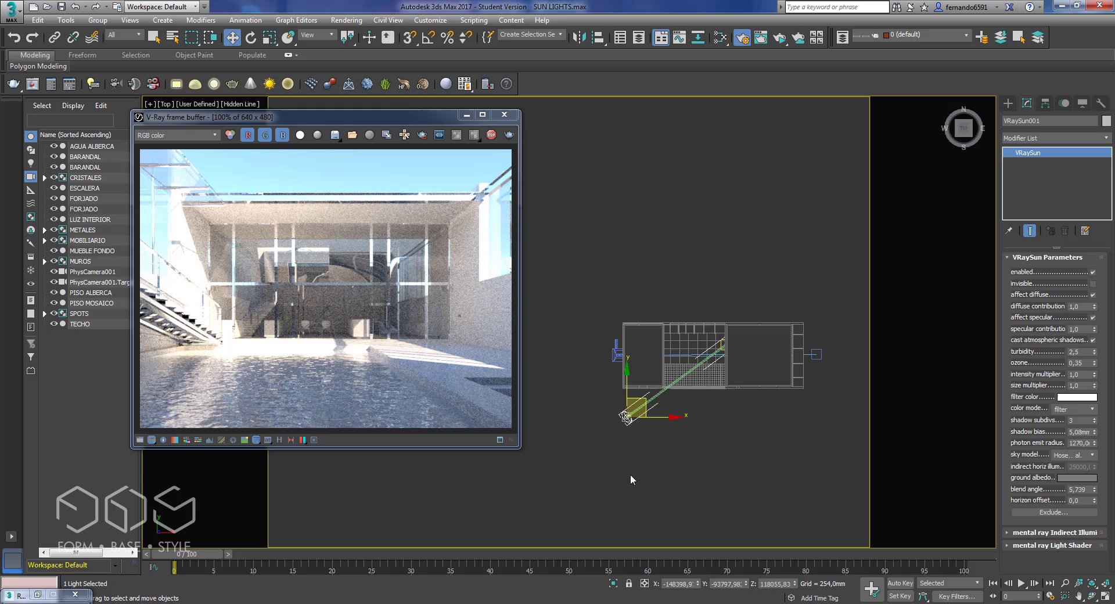
click(626, 420)
drag(1095, 386, 1095, 333)
drag(9, 86, 8, 74)
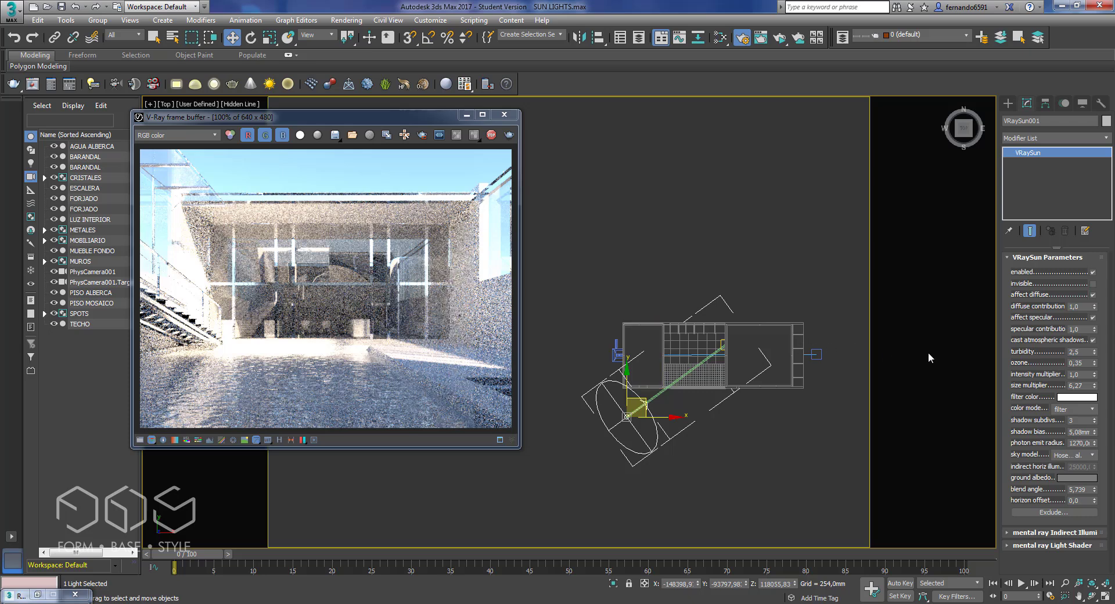
double_click(1080, 385)
text(5)
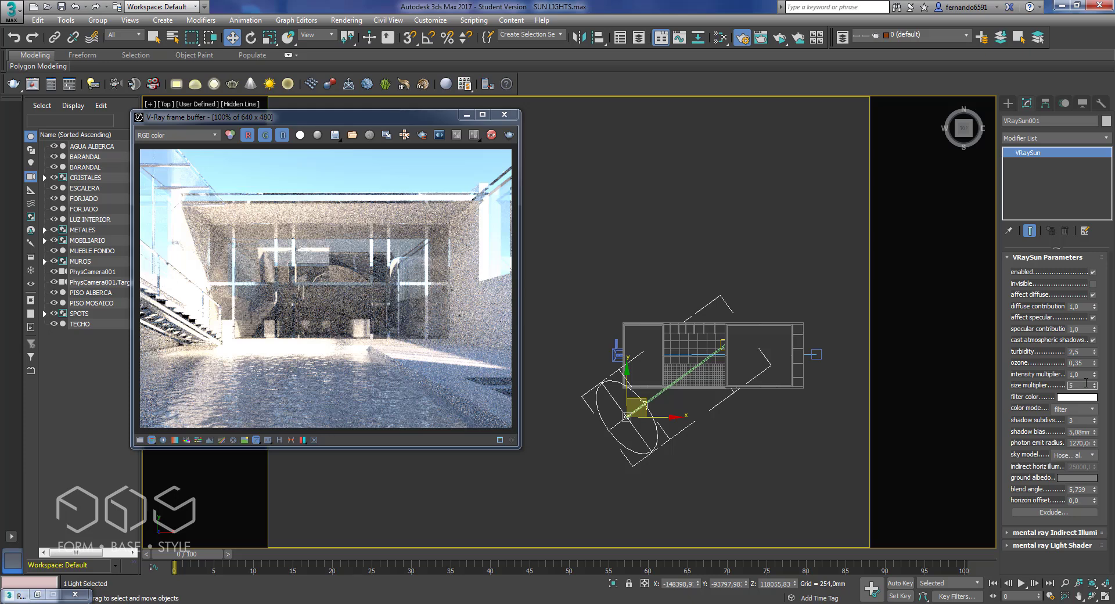
key(Return)
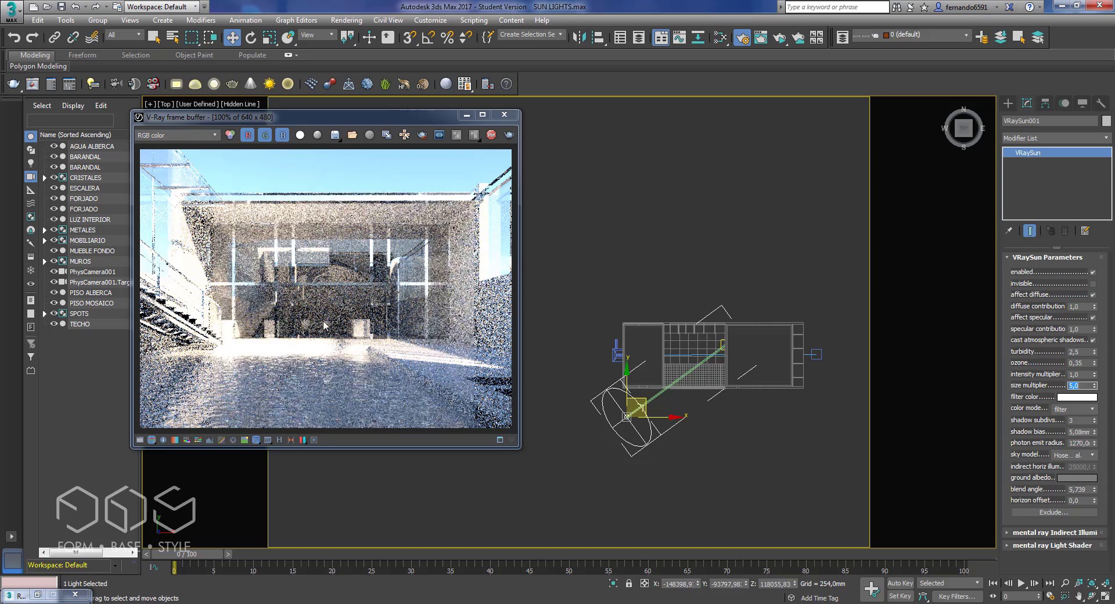
Select PhysCamera001 and try a shutter duration of 1/350 s
click(629, 222)
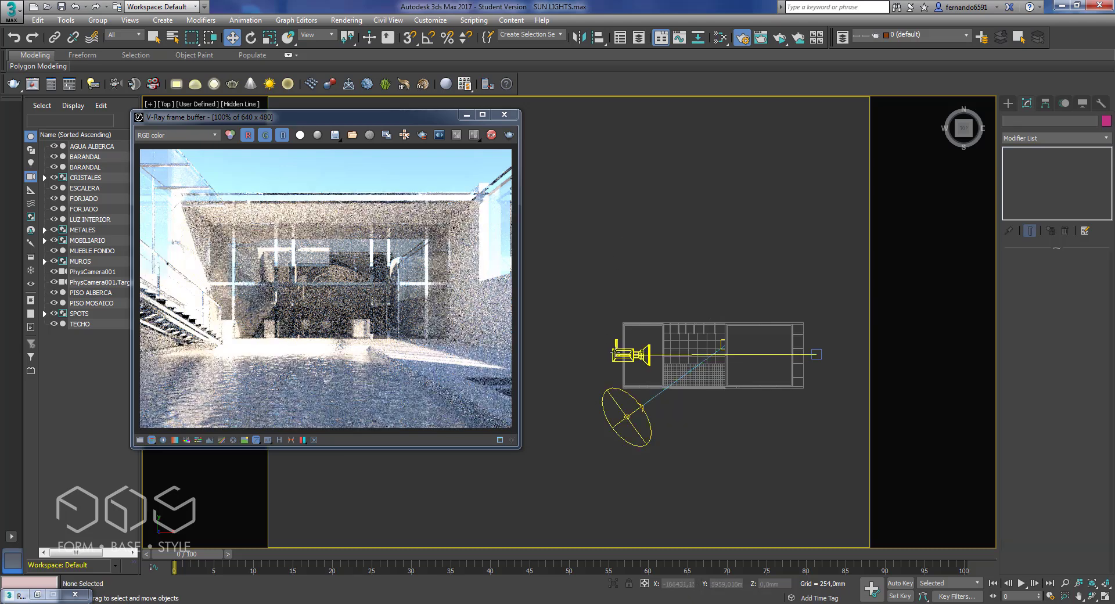
click(632, 354)
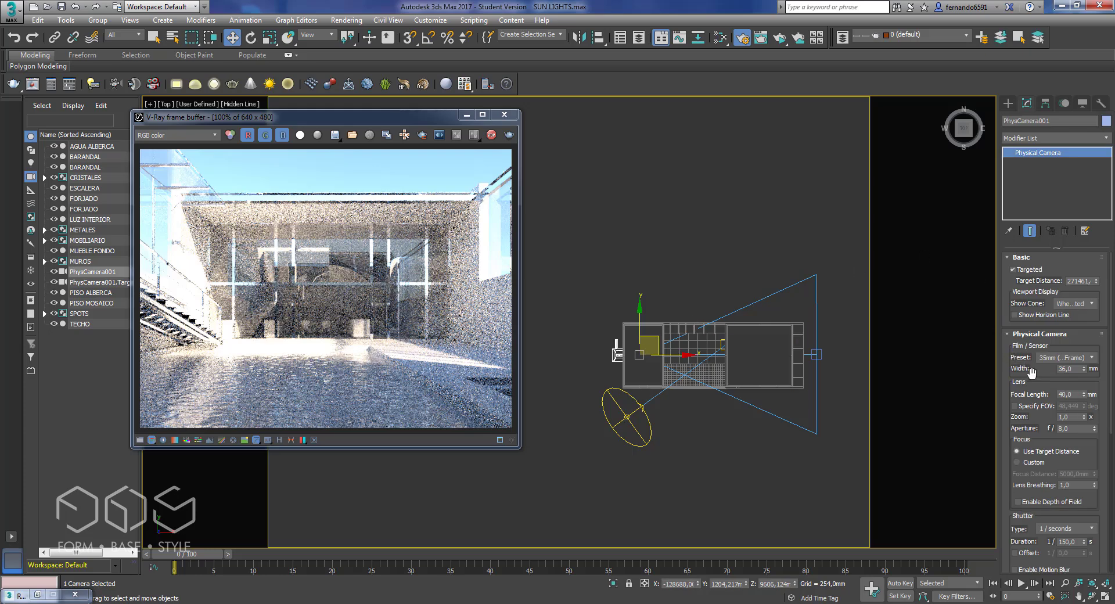
drag(1078, 541, 1056, 541)
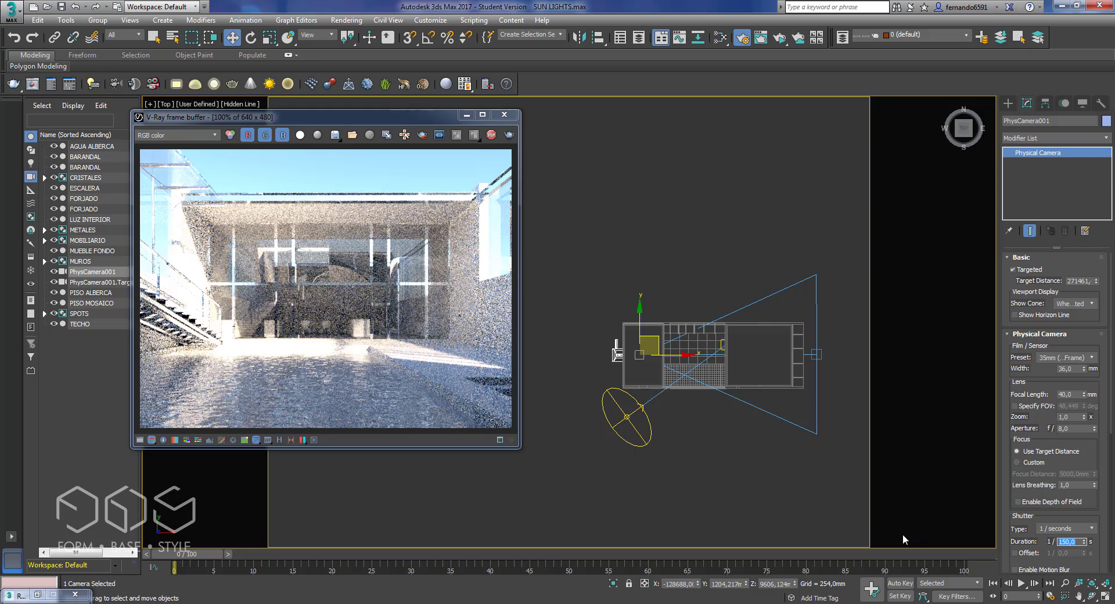
text(350)
key(Return)
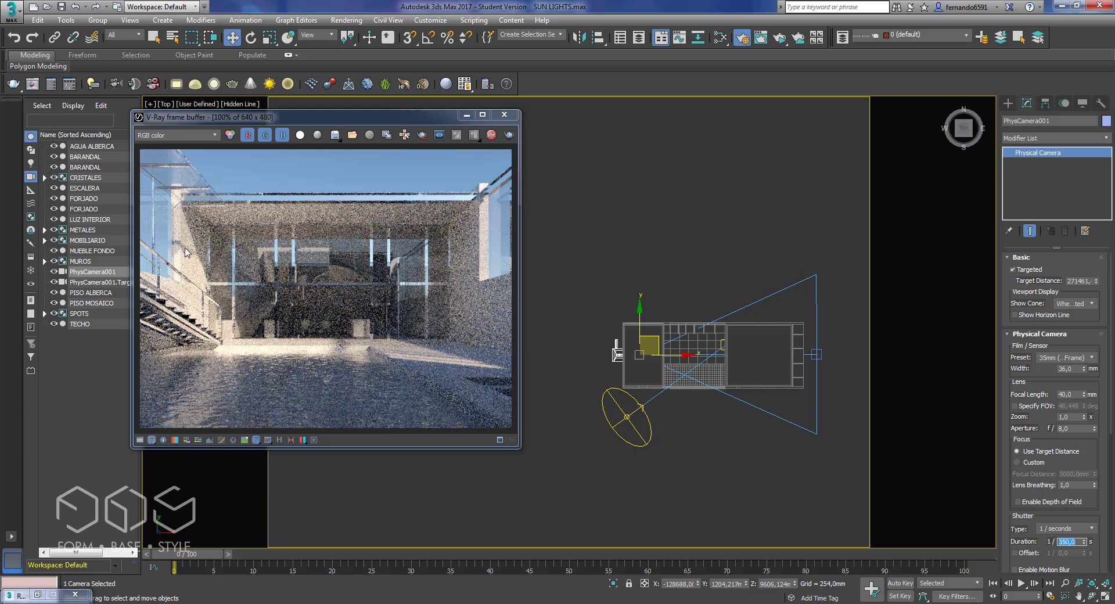
Check which areas of the render are clipped at the 1/350 s shutter by toggling force color clamping
right_click(268, 348)
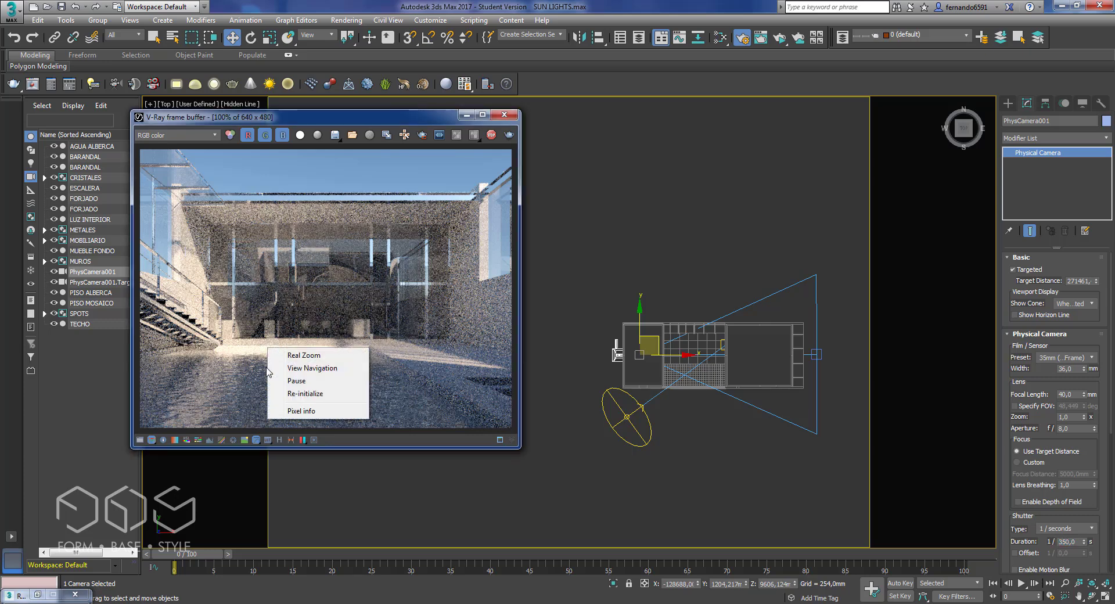
click(150, 441)
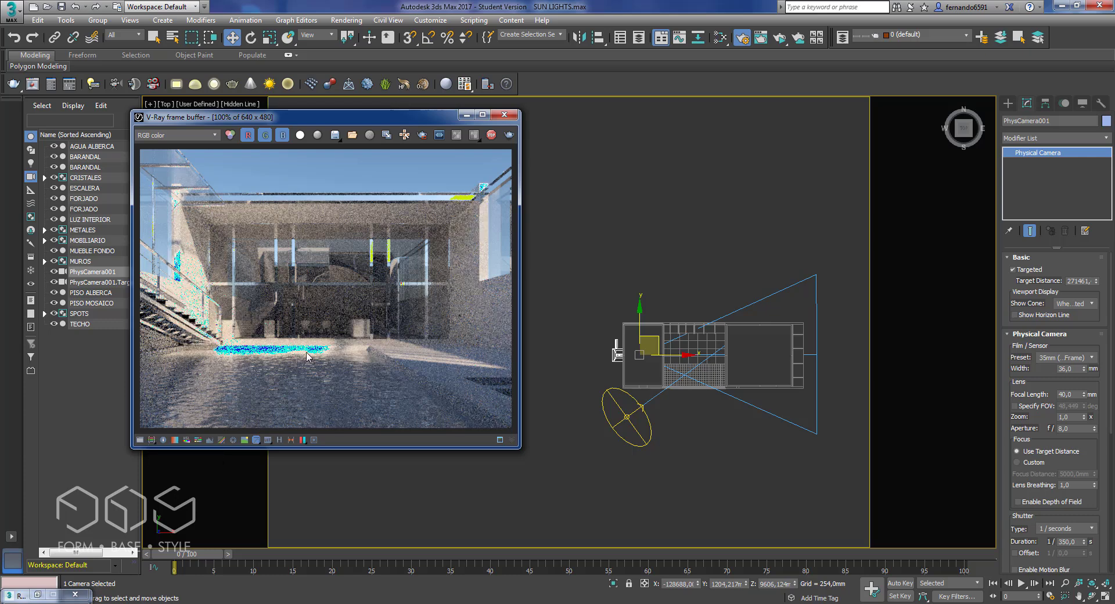
click(151, 439)
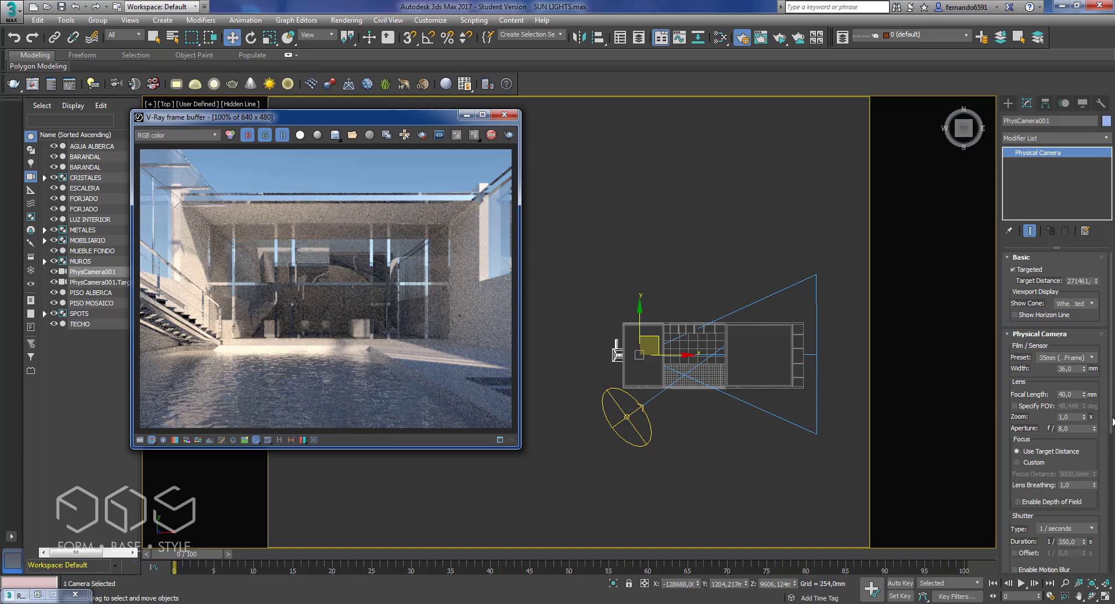
Set the camera's shutter duration back to 1/150 s and reposition the frame buffer window
double_click(1081, 542)
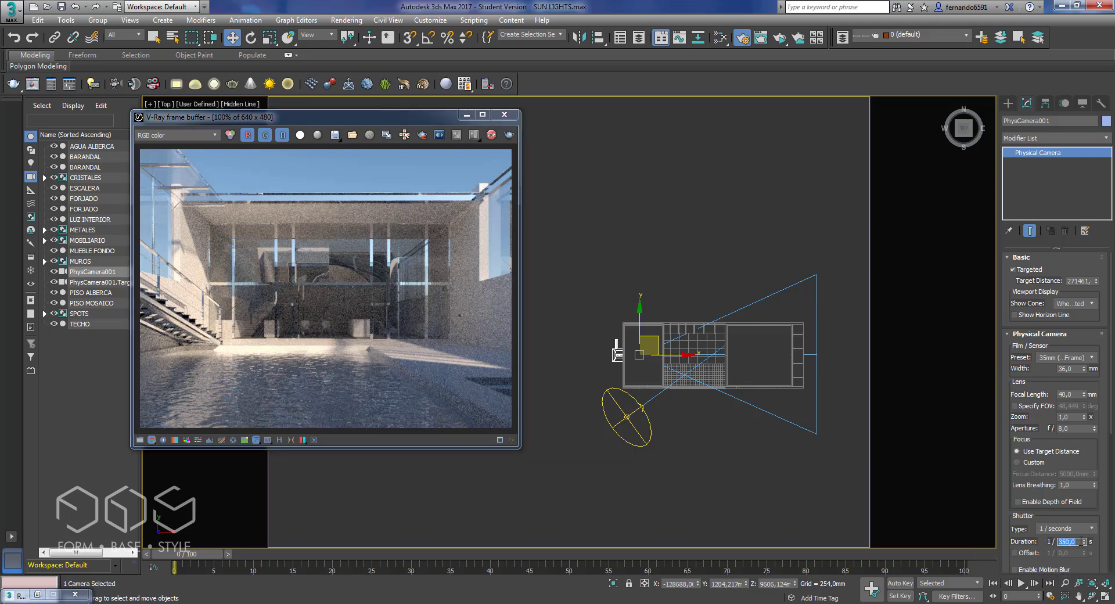
text(150)
key(Return)
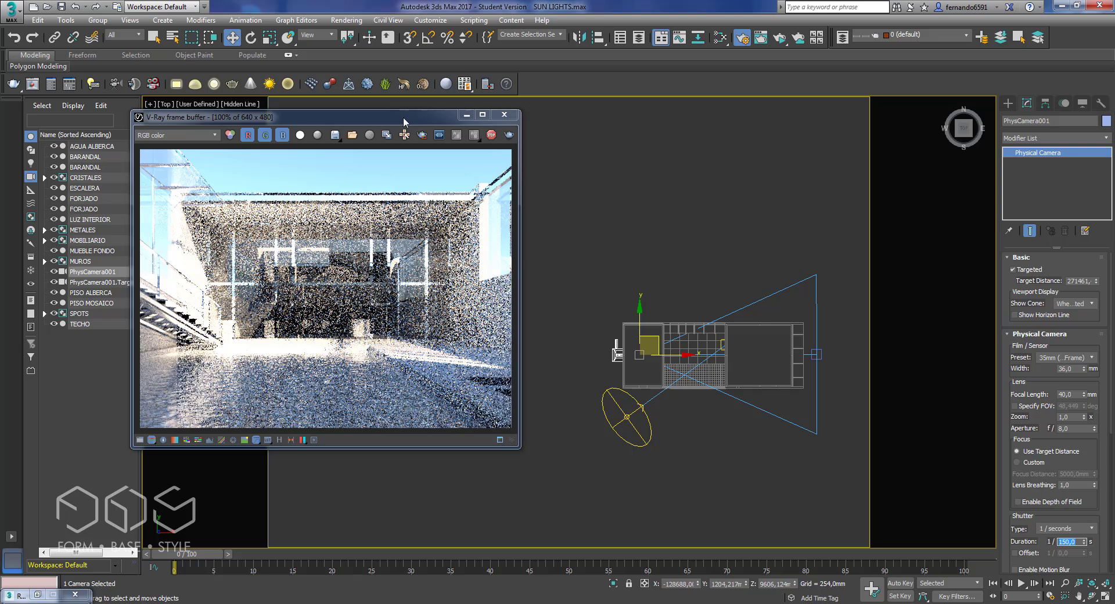
drag(403, 116, 596, 127)
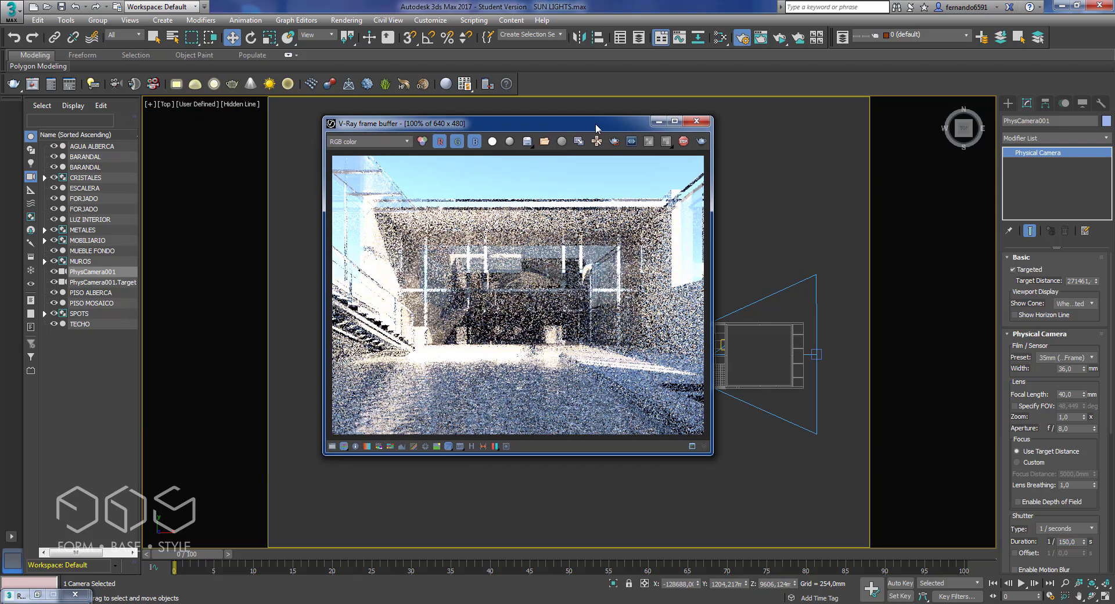
End the ActiveShade render and switch the viewport to the PhysCamera001 view with nothing selected
click(683, 145)
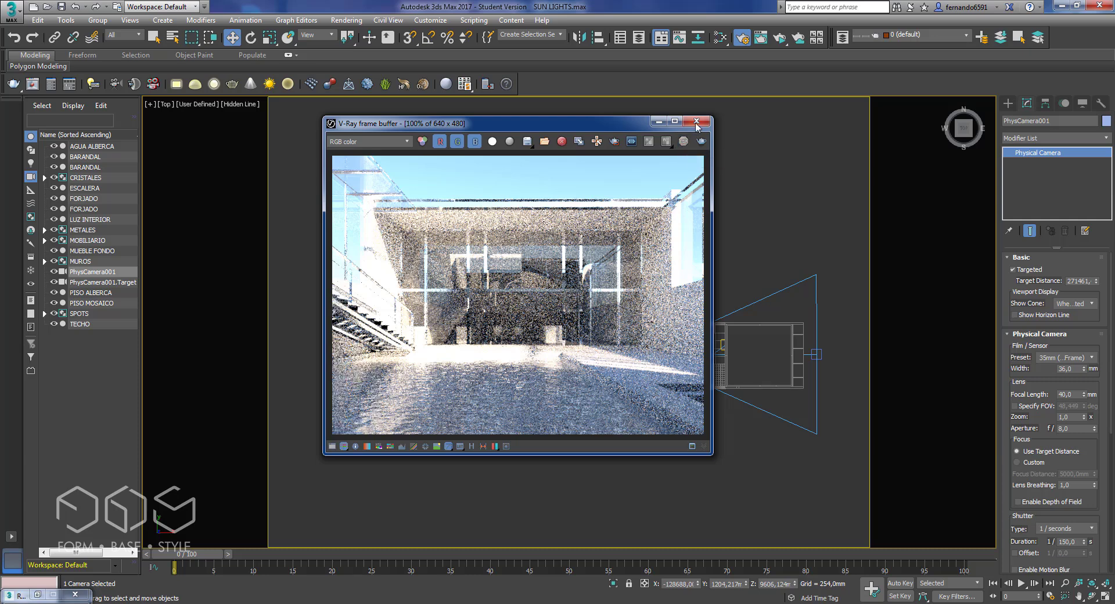
click(697, 121)
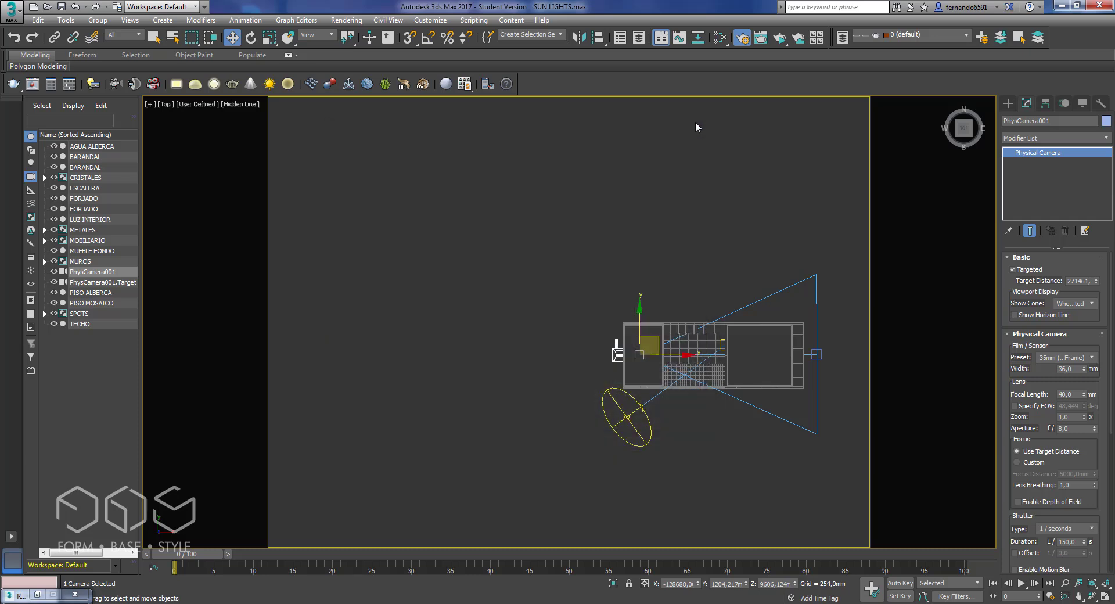
key(c)
click(619, 126)
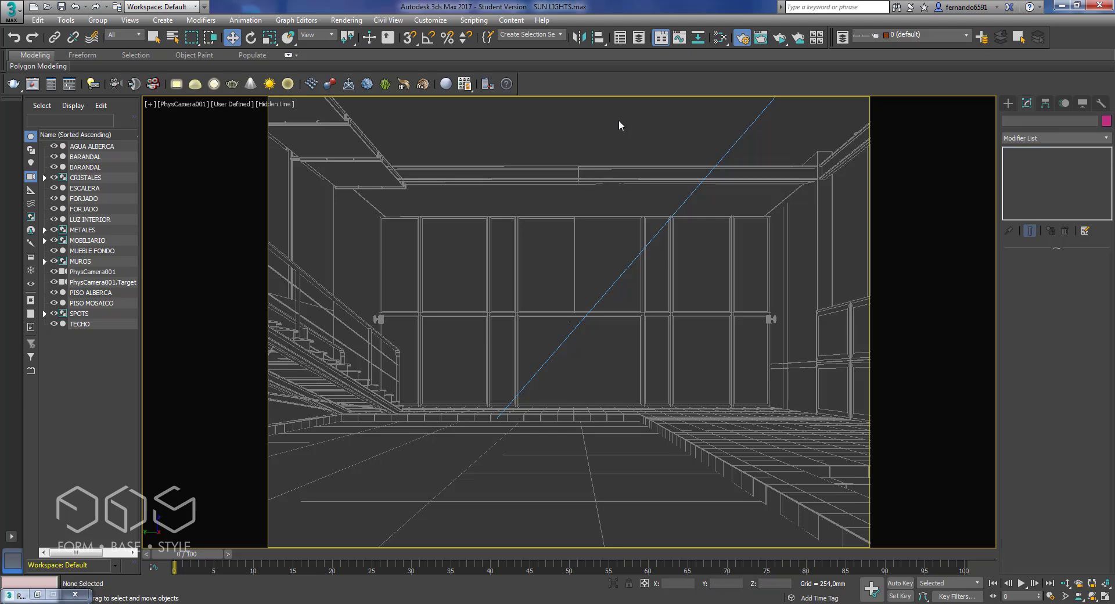
Set the render target to Production Rendering Mode with the V-Ray Adv 3.40.01 renderer and render the PhysCamera001 view
click(346, 20)
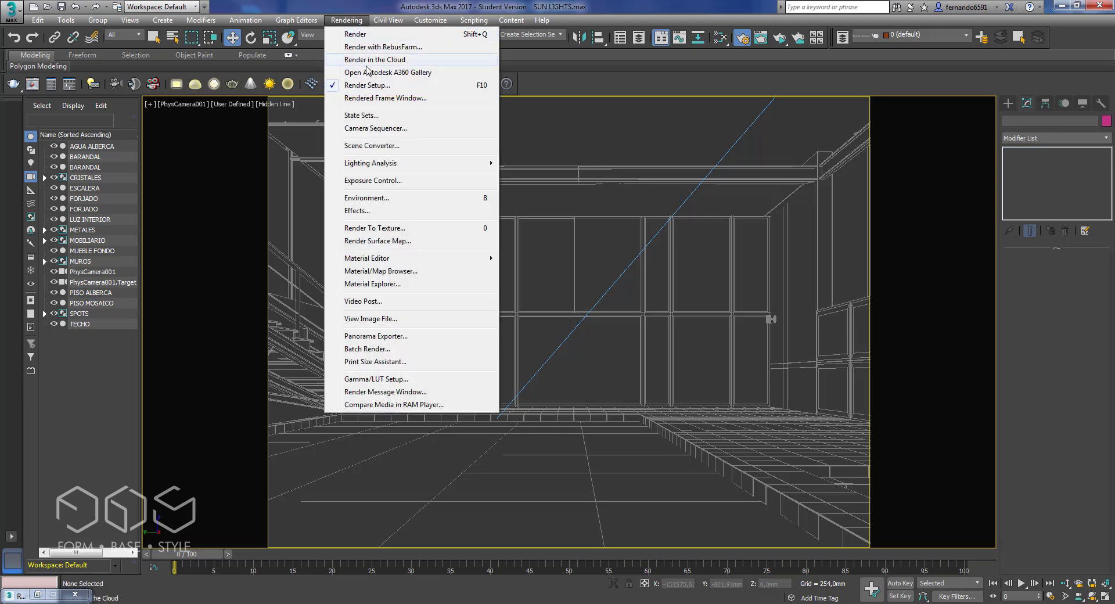
click(37, 594)
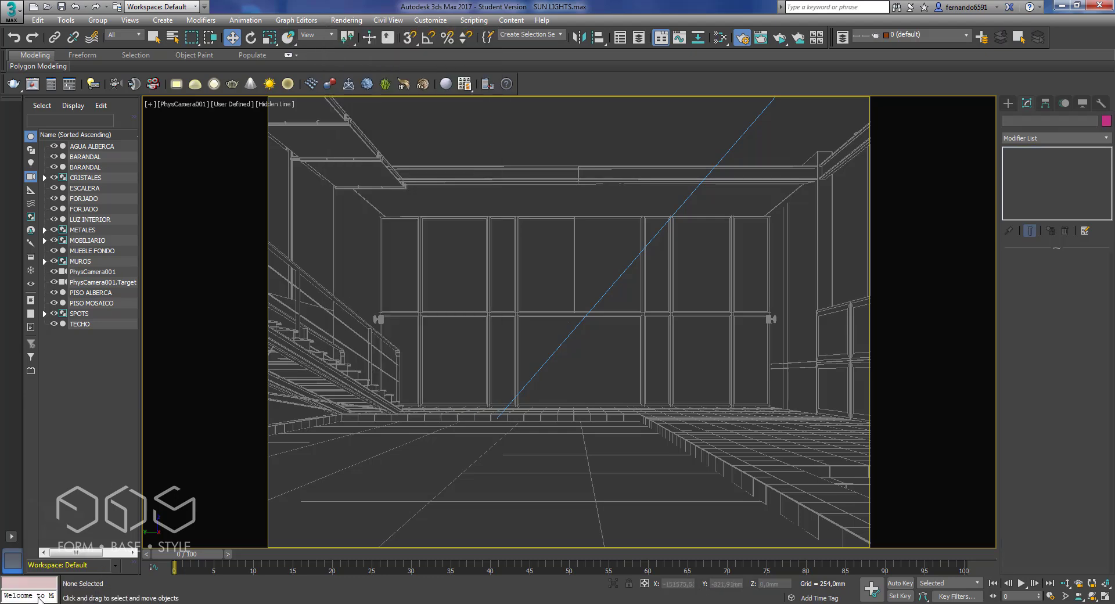
click(204, 173)
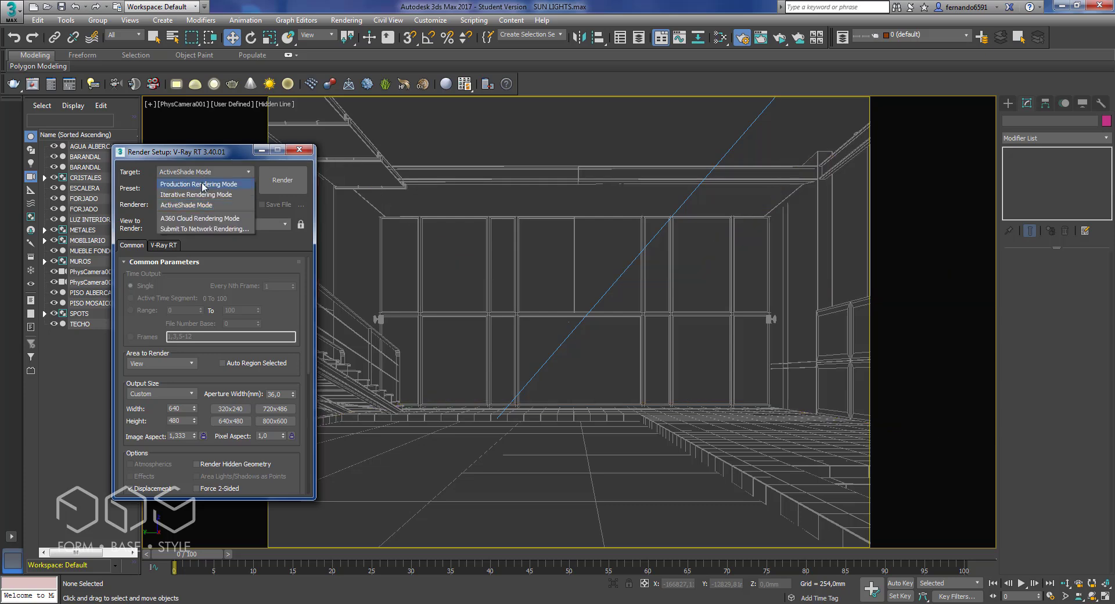
click(201, 184)
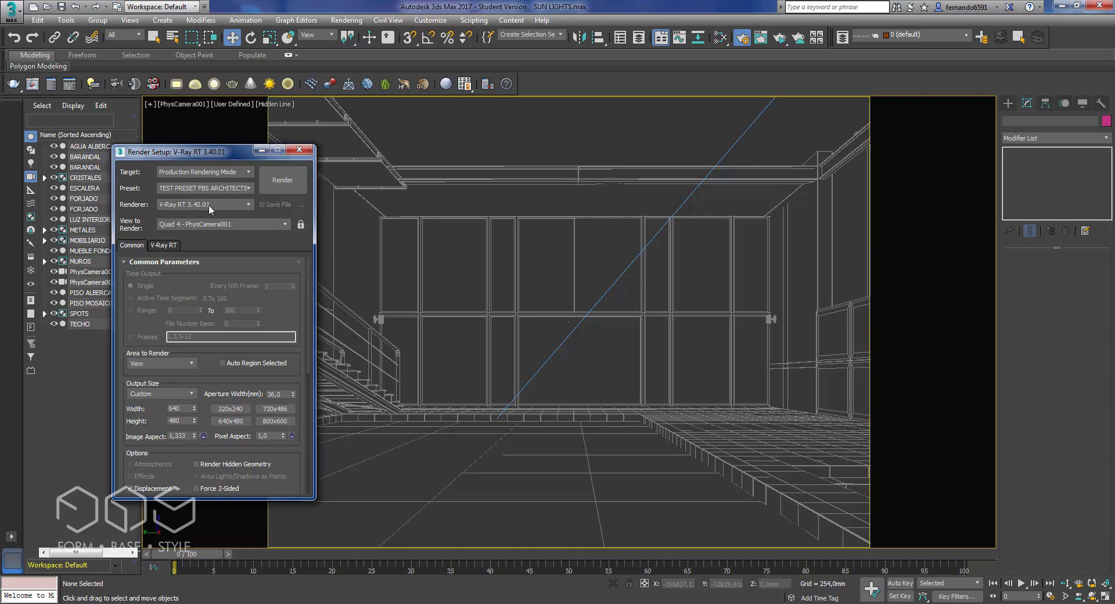
click(208, 205)
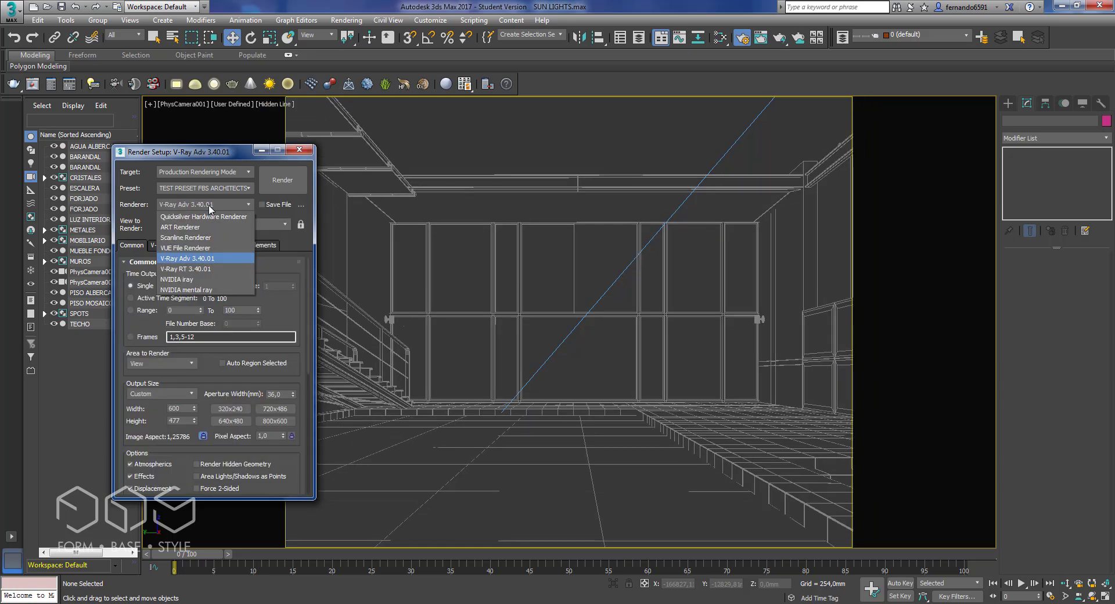
click(205, 259)
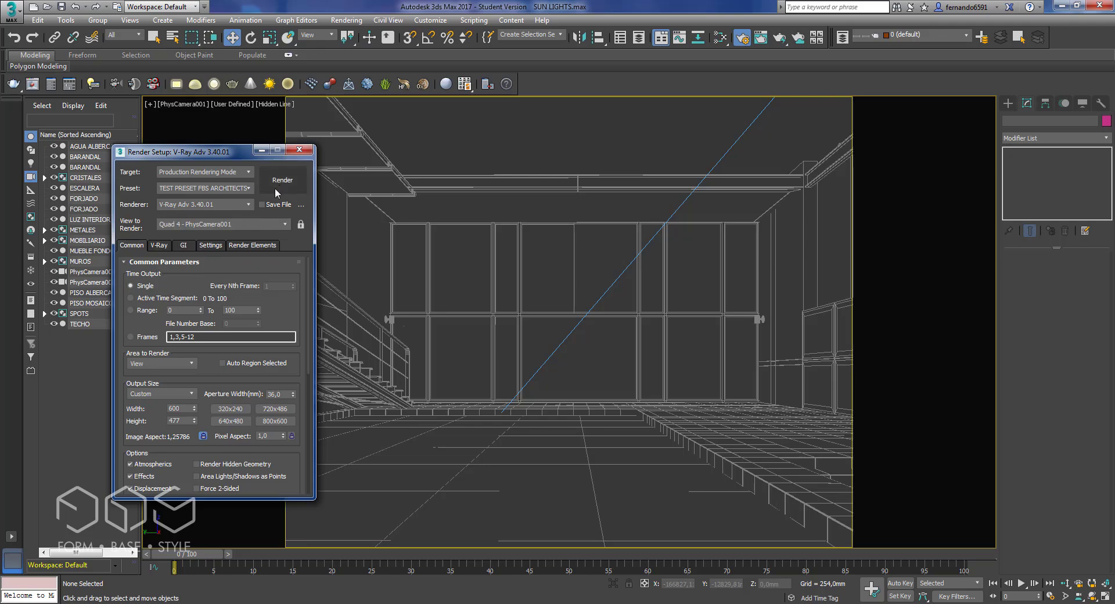
click(276, 191)
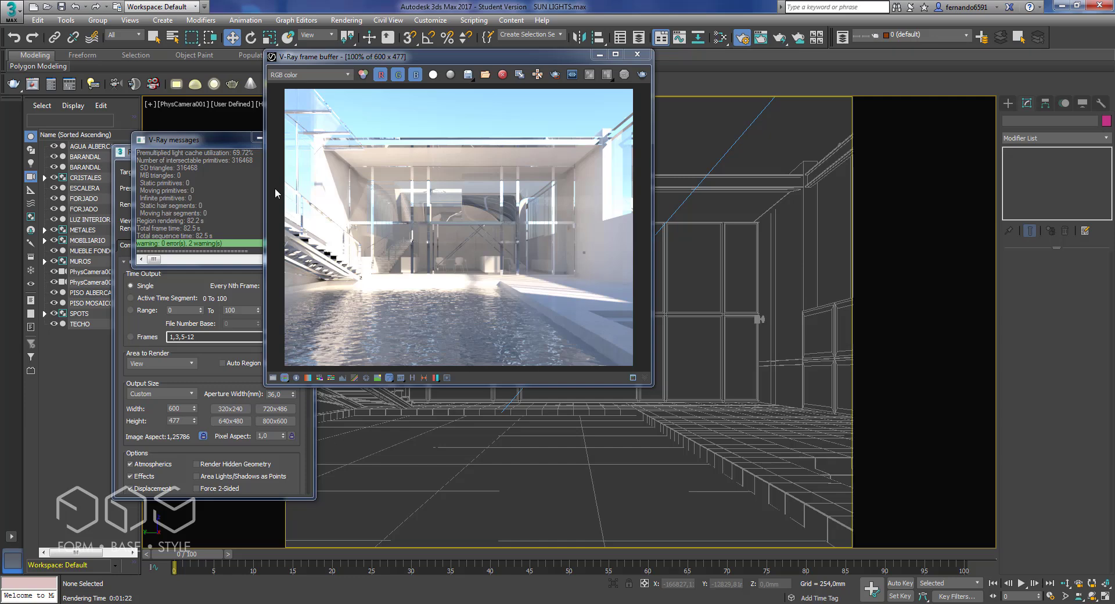
Inspect the pixel colour values in the finished render from the bright floor edge up to the sky
click(425, 282)
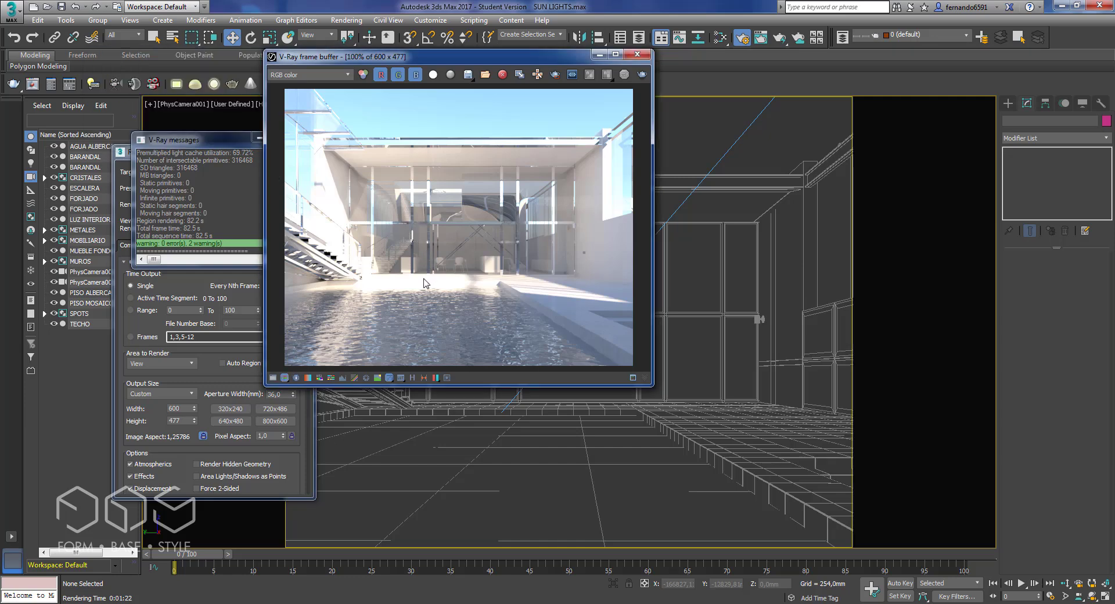
right_click(425, 283)
right_drag(424, 278, 408, 126)
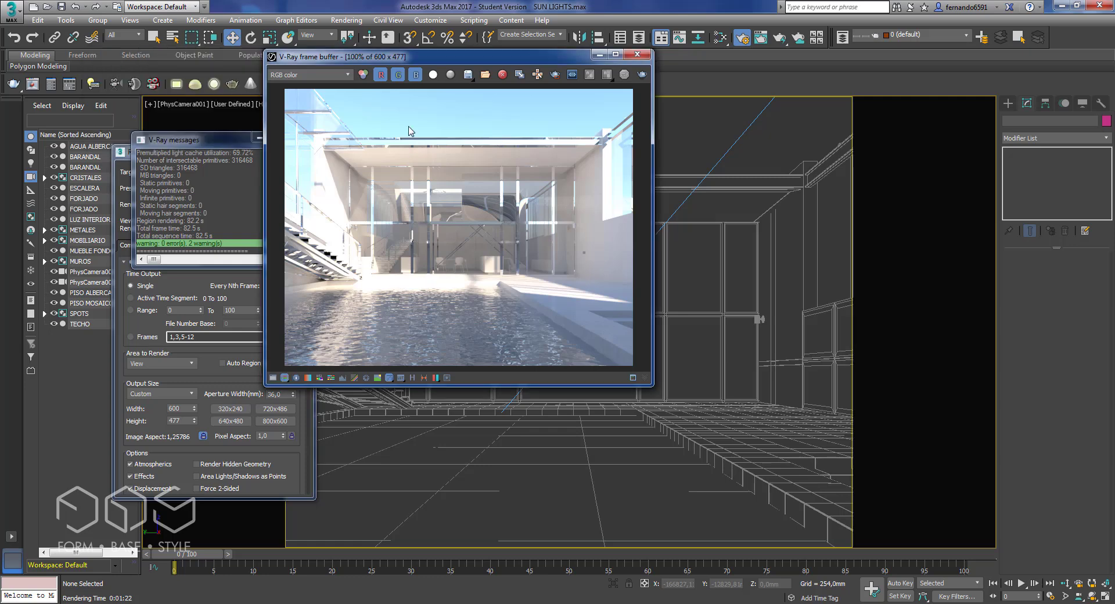
Store the render in the frame buffer history and clear the frame buffer and V-Ray messages away from the render settings
click(412, 378)
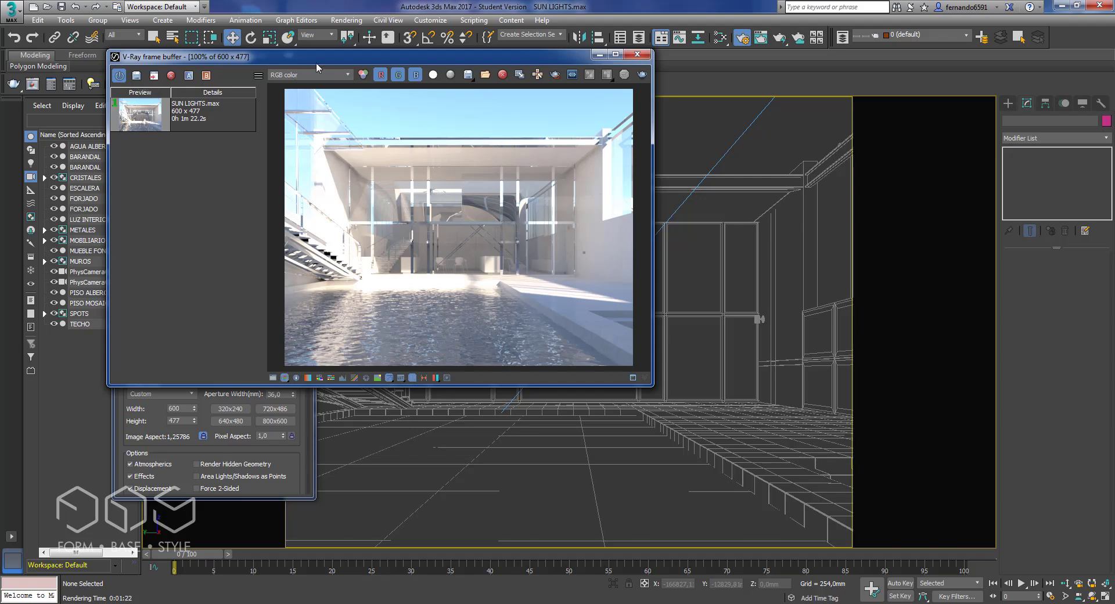
drag(316, 57, 623, 98)
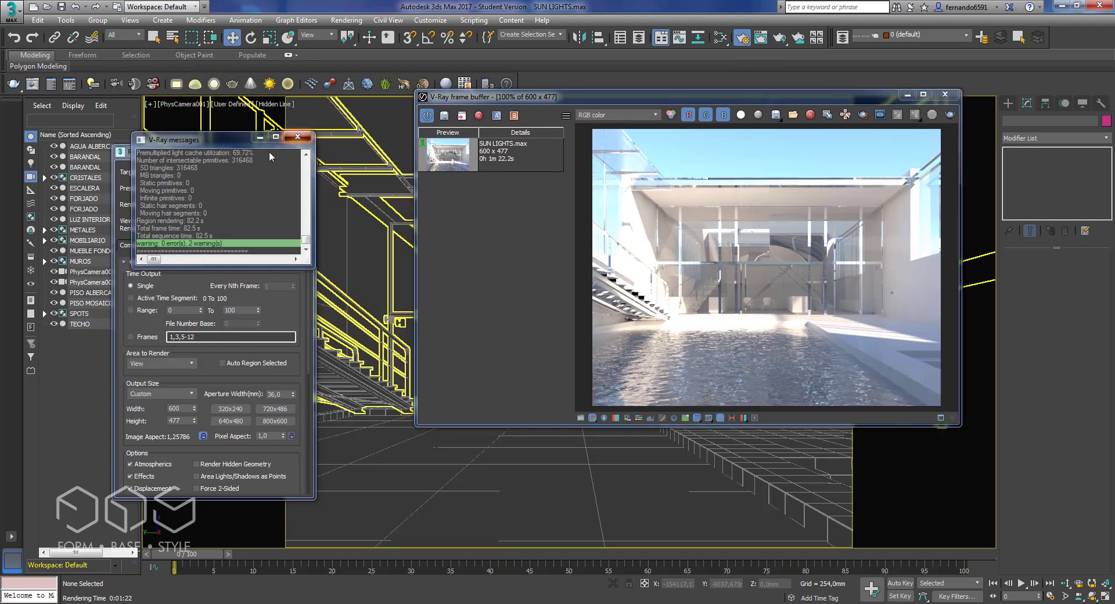
click(298, 137)
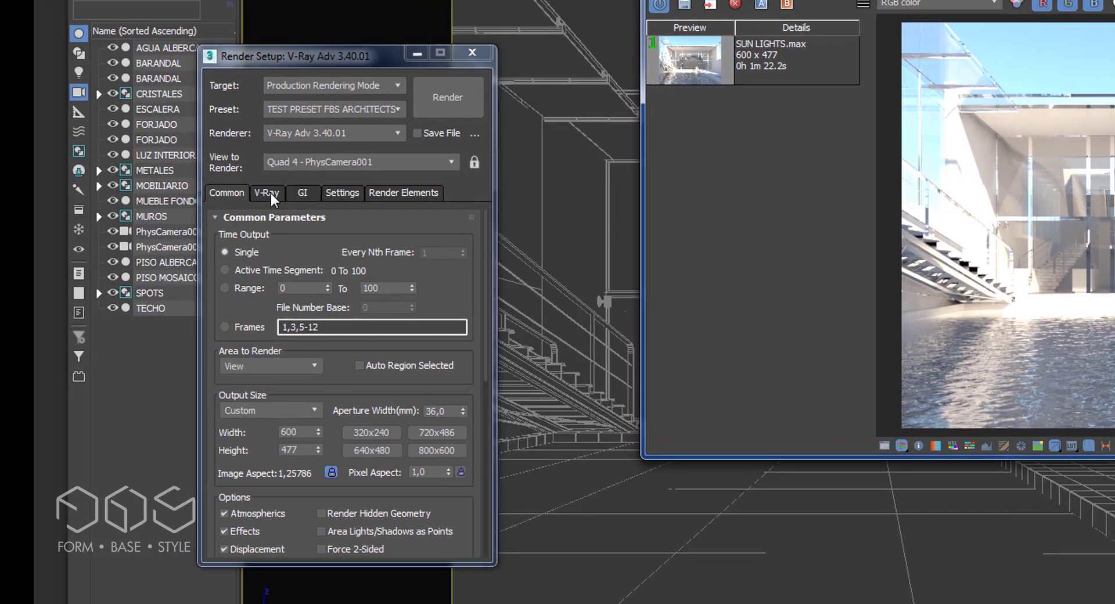
Set V-Ray color mapping to Exponential with a bright multiplier of 0,85 and render the camera view again
click(194, 228)
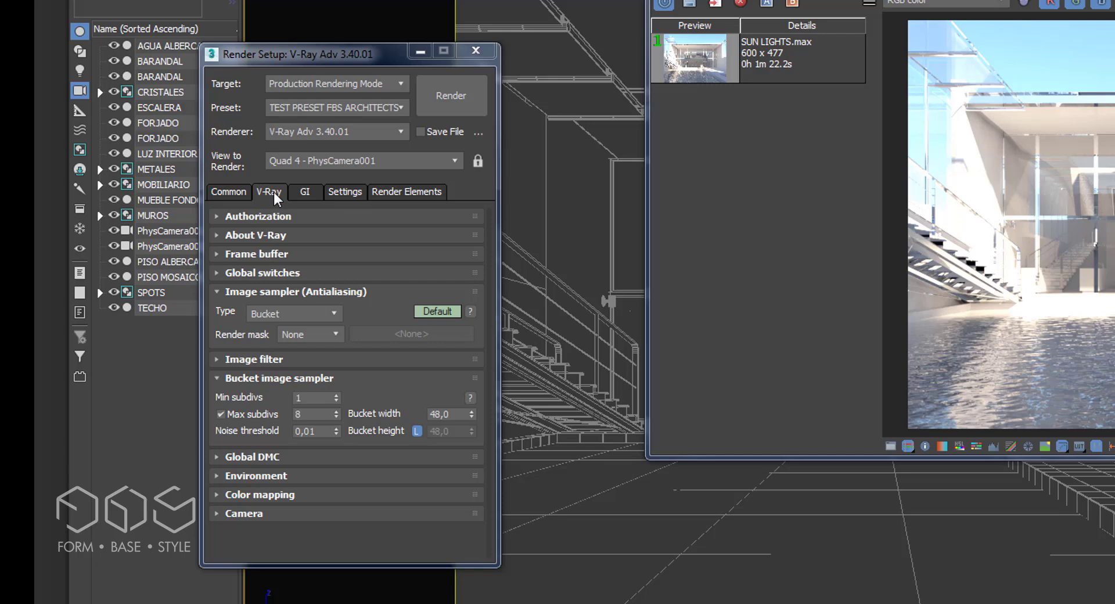
click(262, 495)
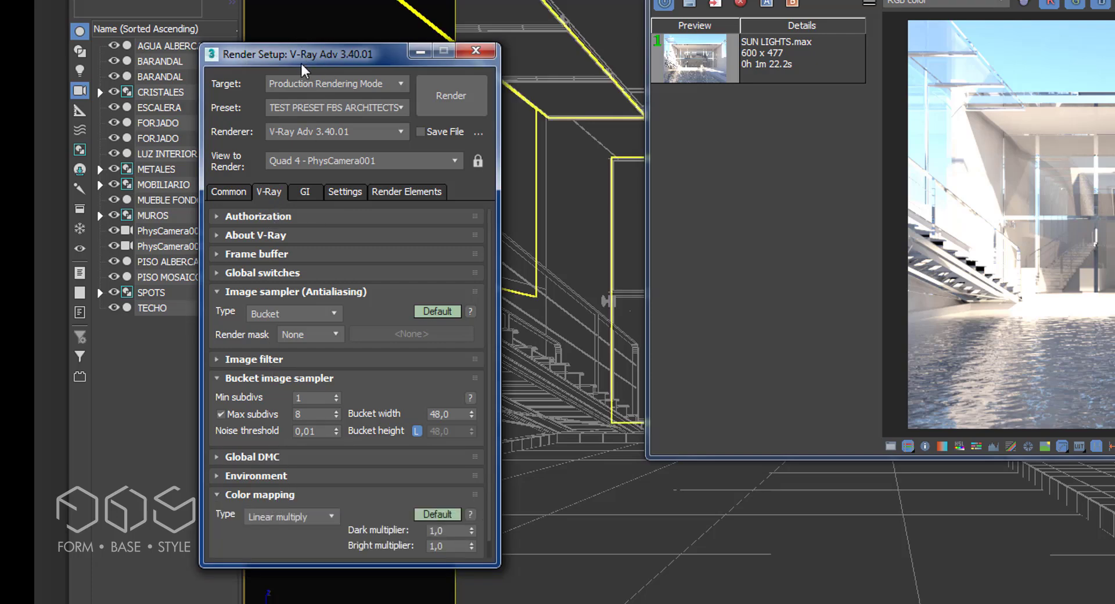
drag(302, 65, 316, 0)
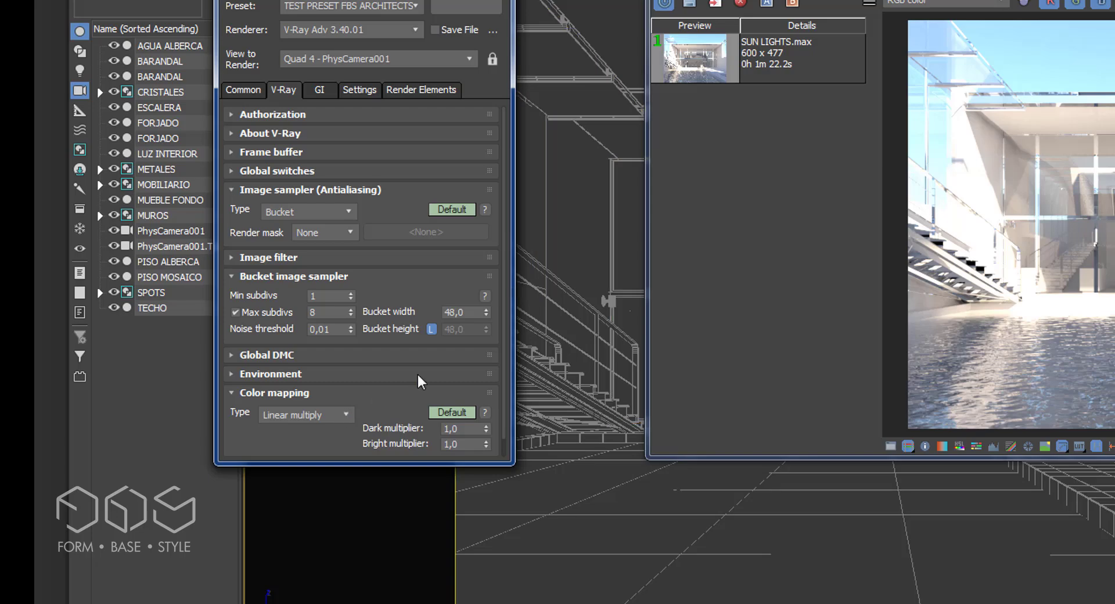
scroll(496, 272, down, 1)
click(340, 396)
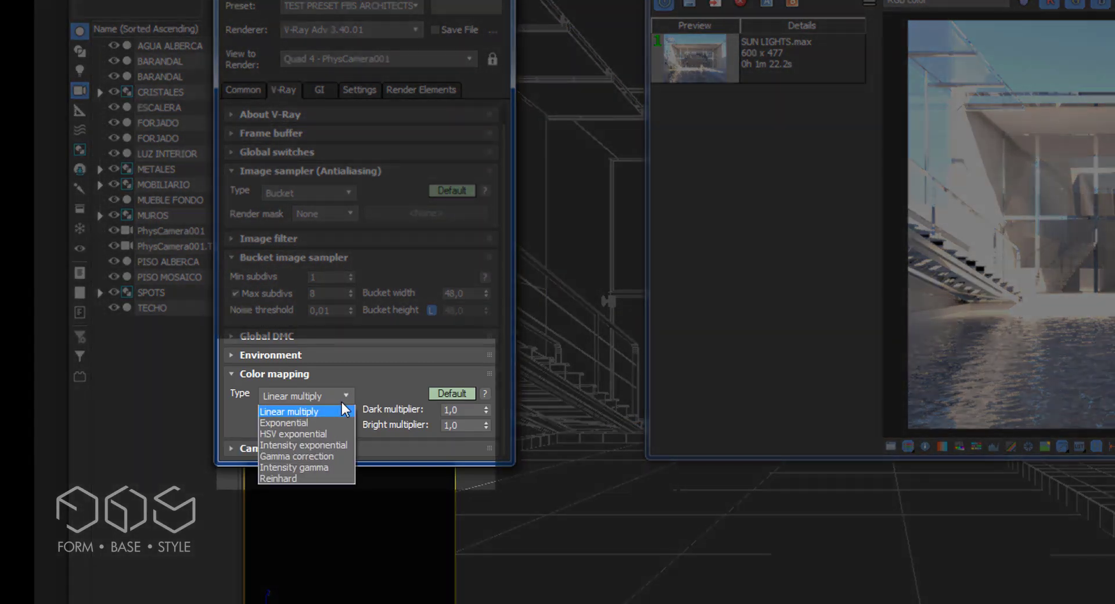
click(309, 423)
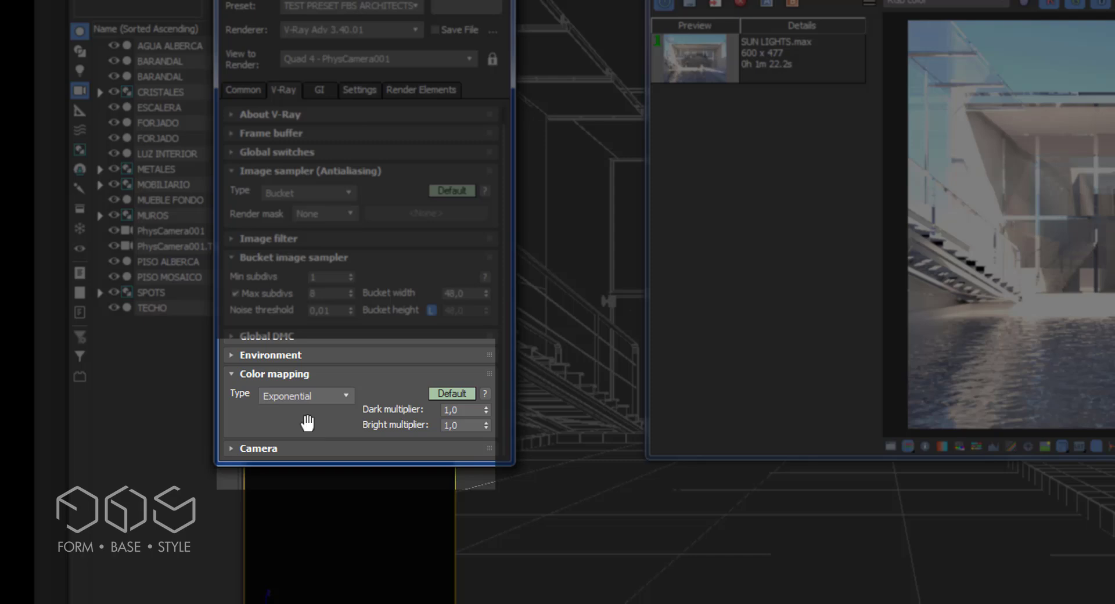
mouse_move(323, 404)
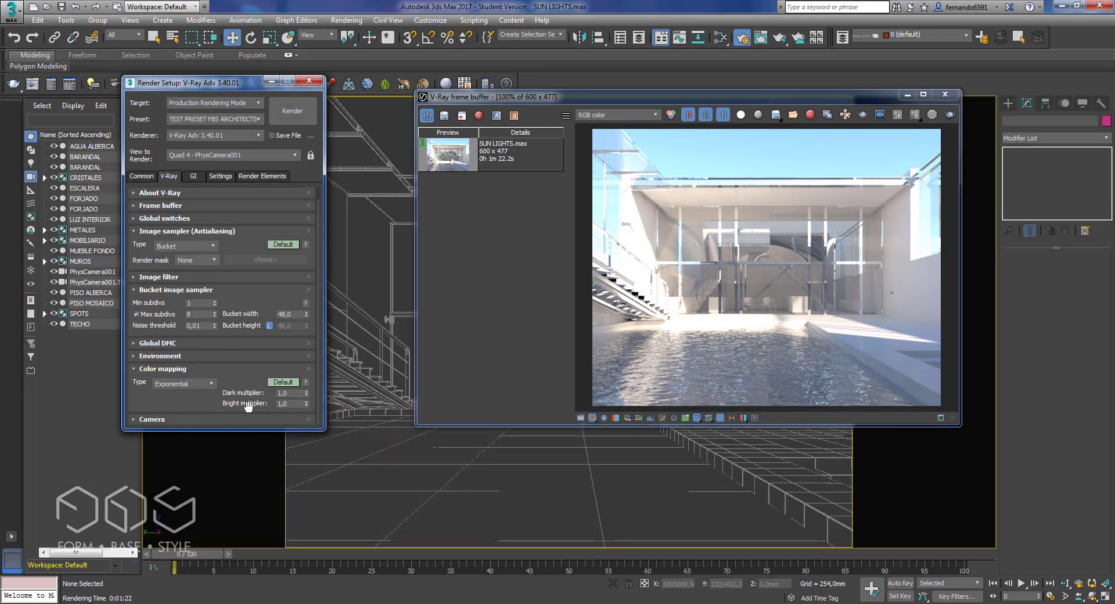
drag(294, 406, 253, 406)
click(950, 114)
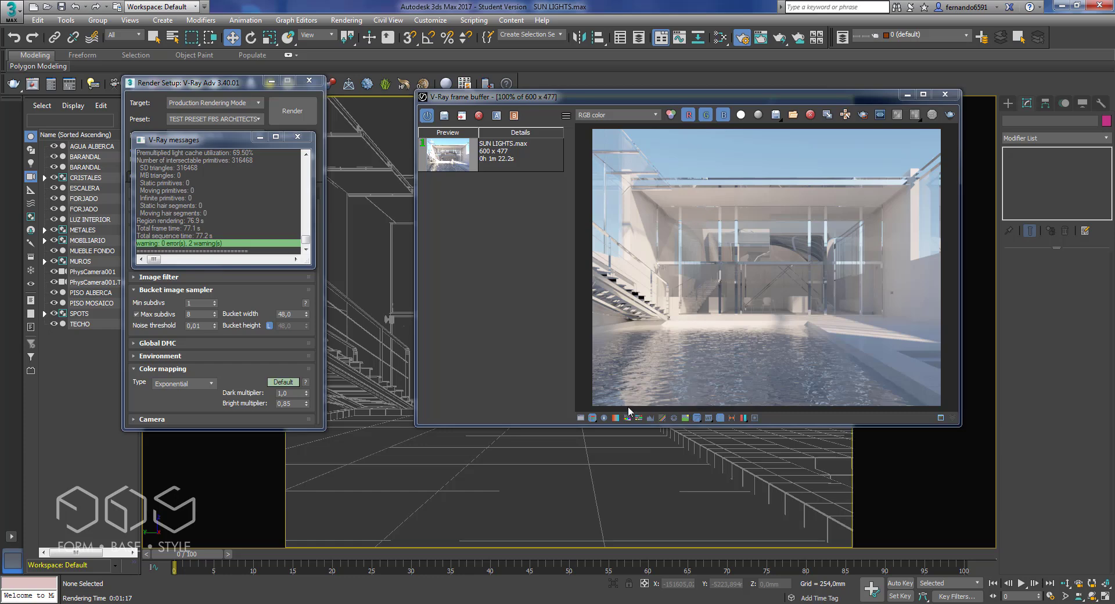
Save the exponential render to the history and set it as image A against the linear multiply render as B
click(444, 116)
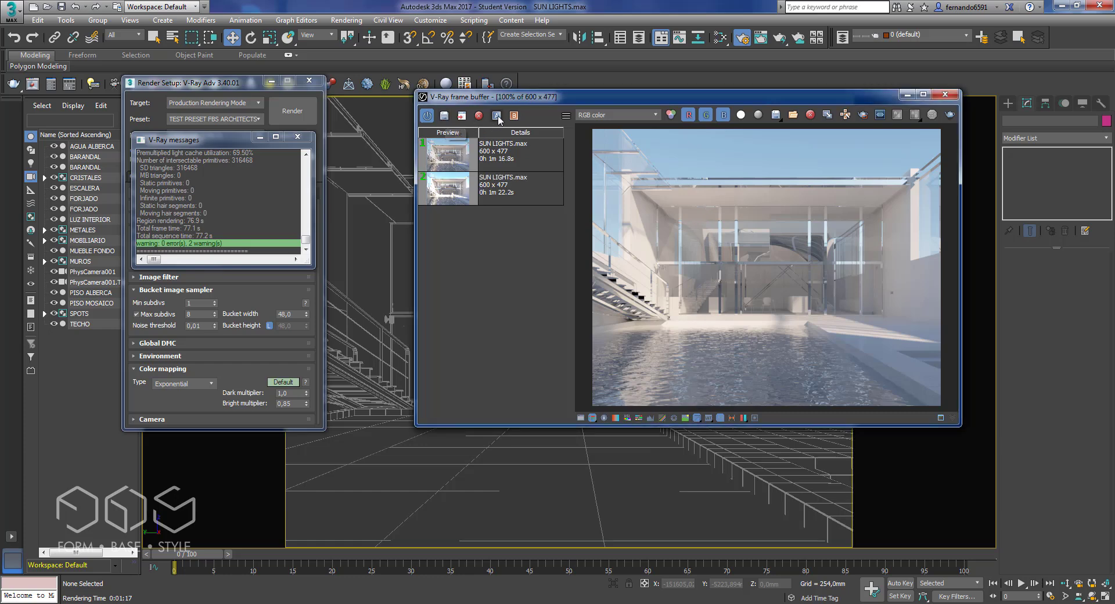
click(496, 166)
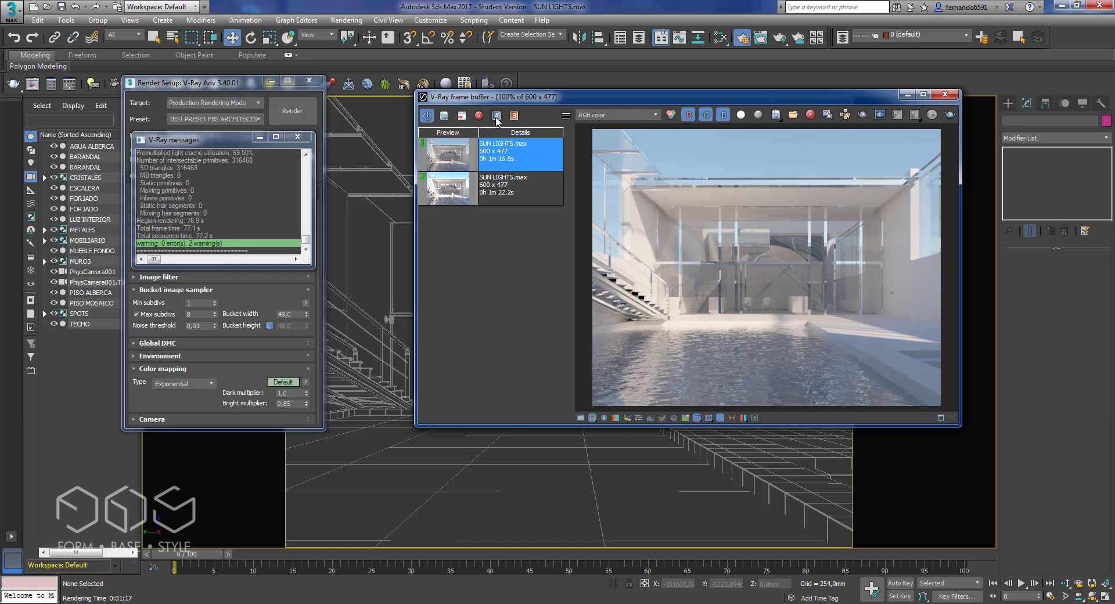
click(497, 116)
click(500, 192)
click(513, 115)
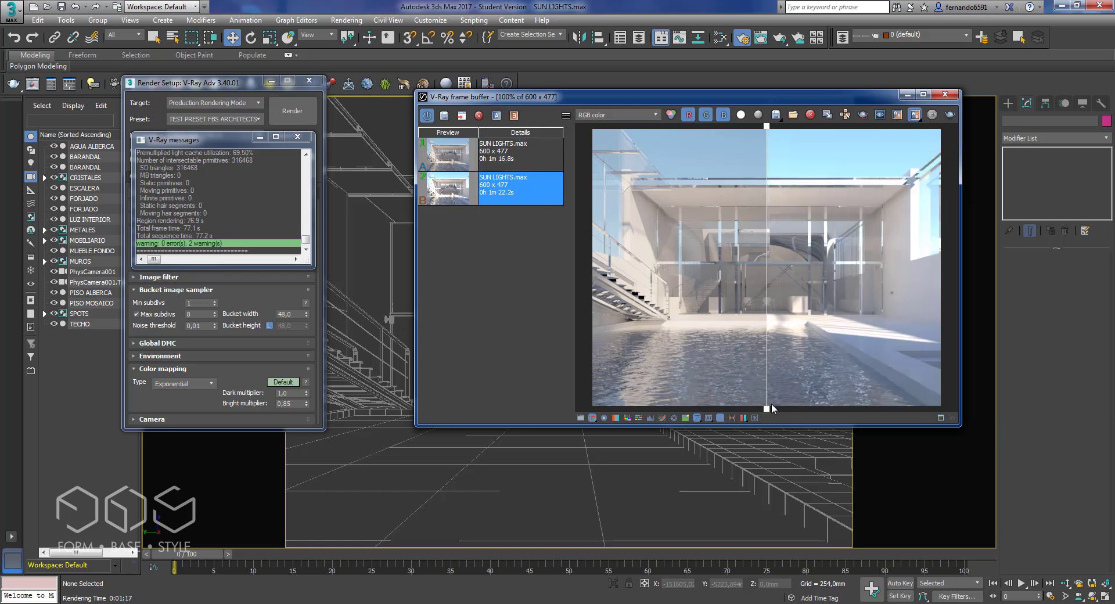
Compare the two renders with the A/B divider and the pixel values of the bright floor, and close the render windows
drag(767, 408, 743, 379)
right_click(762, 325)
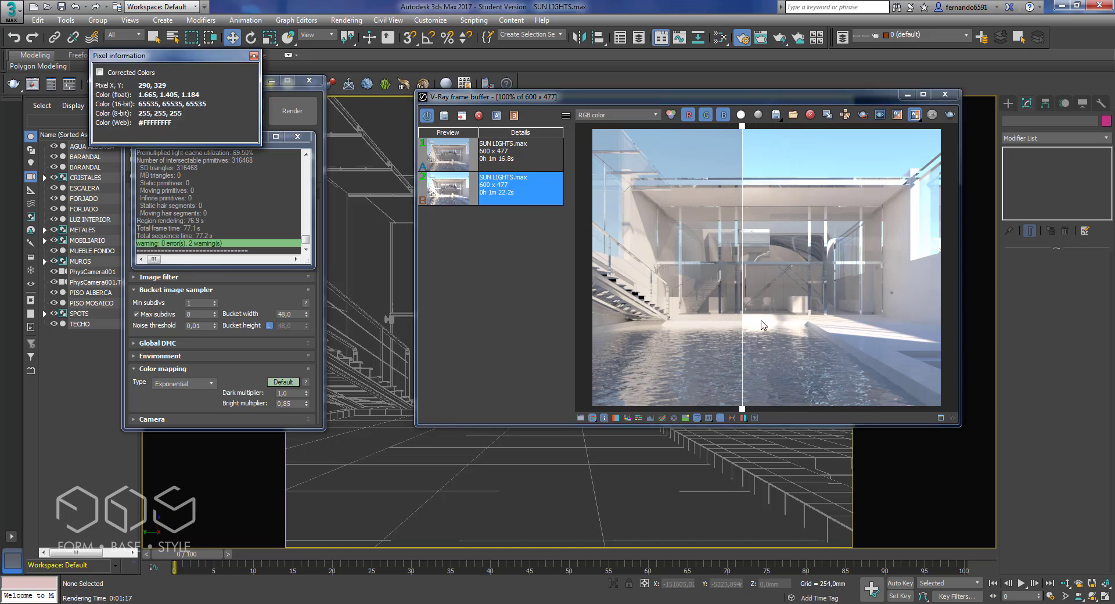
right_drag(762, 326, 739, 291)
drag(743, 409, 753, 362)
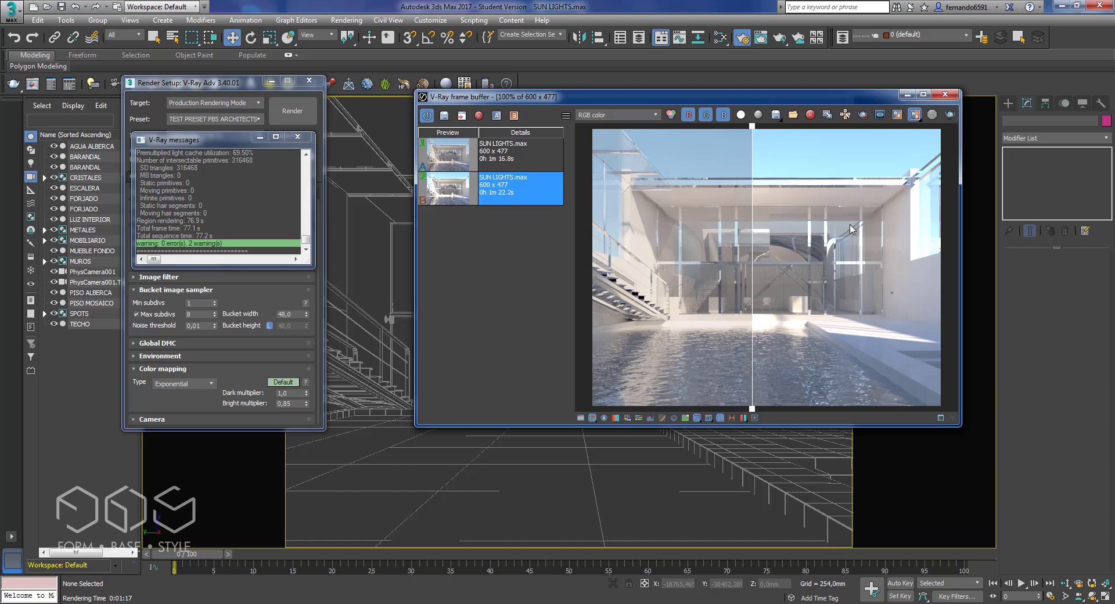
click(945, 93)
click(309, 81)
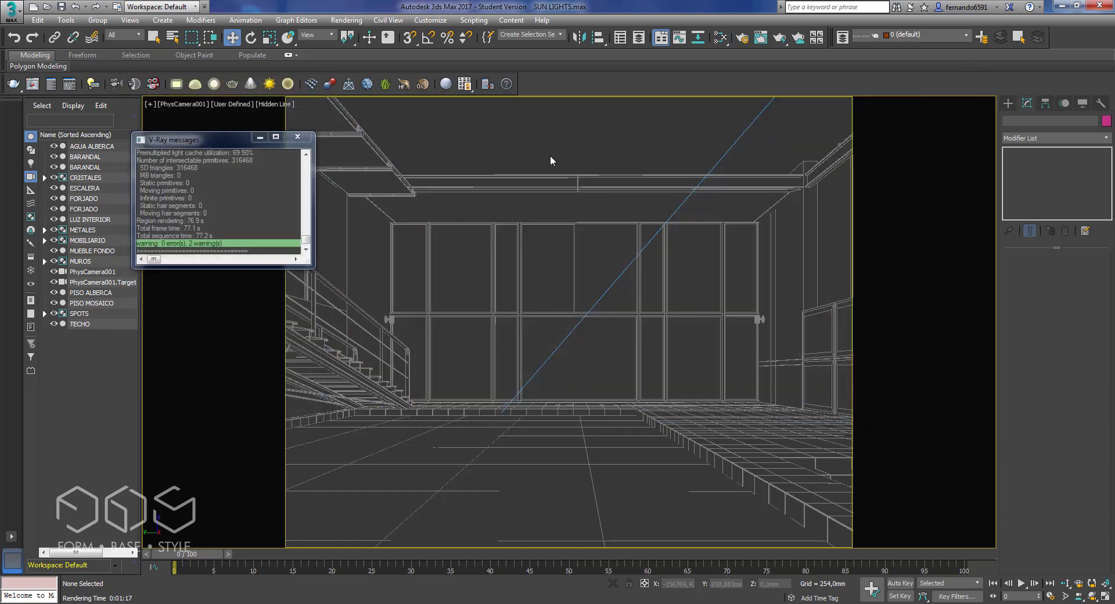
click(297, 137)
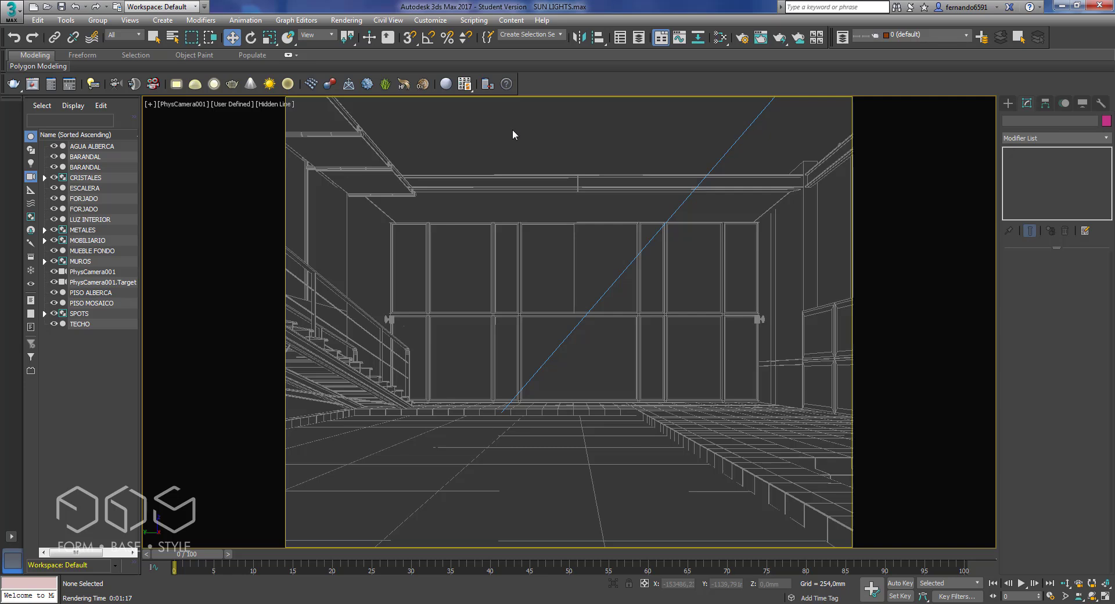
Select VRaySun001 in the top view and disable it
key(t)
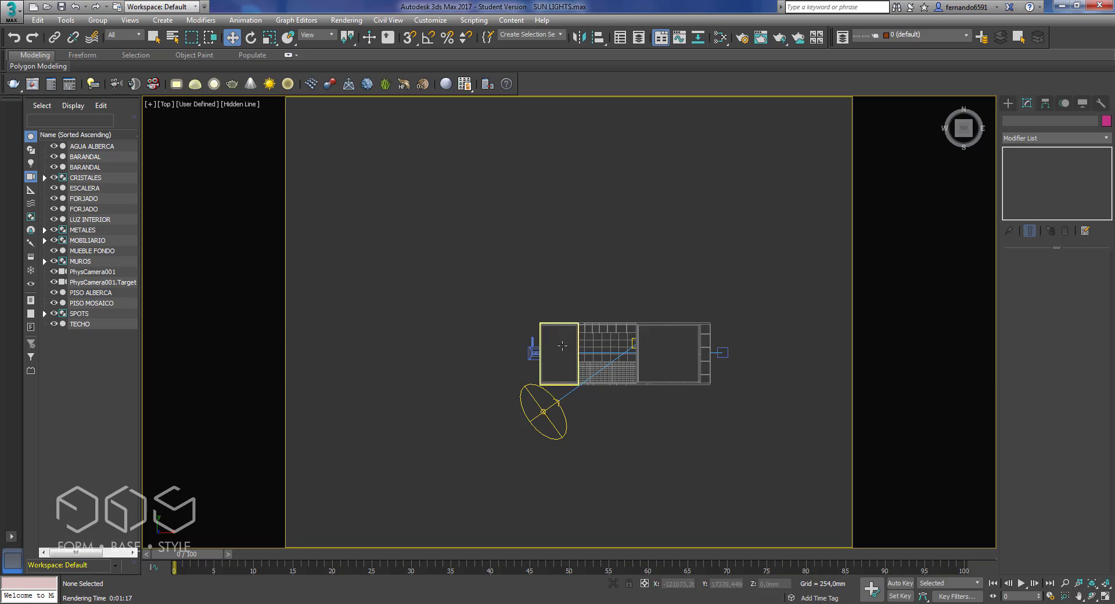
click(558, 404)
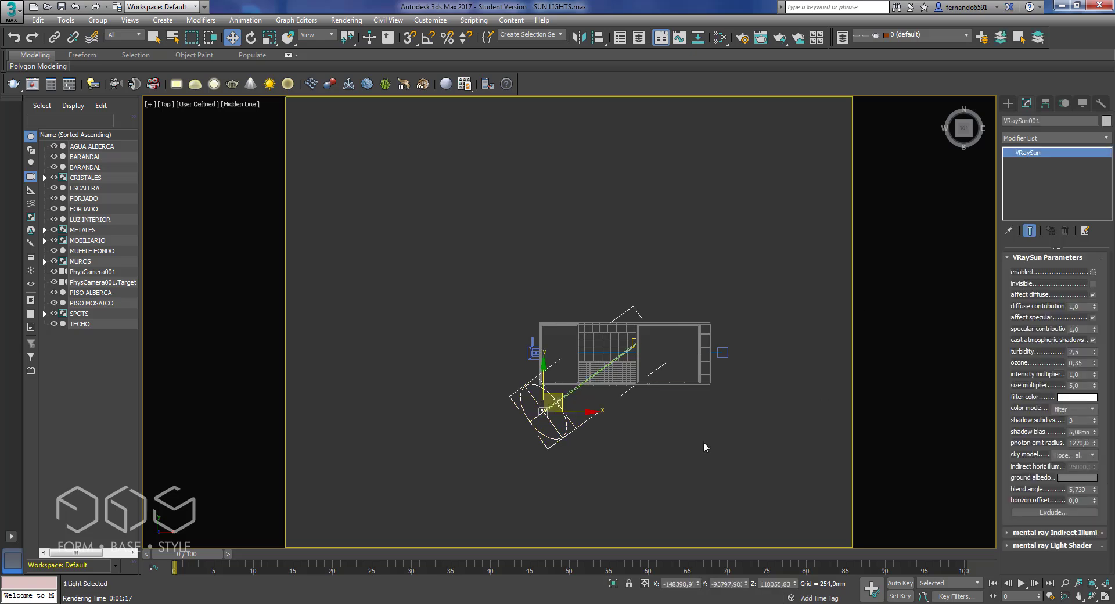
click(655, 449)
Render the PhysCamera001 view with the sun disabled, examine the lighting and close the frame buffer
key(c)
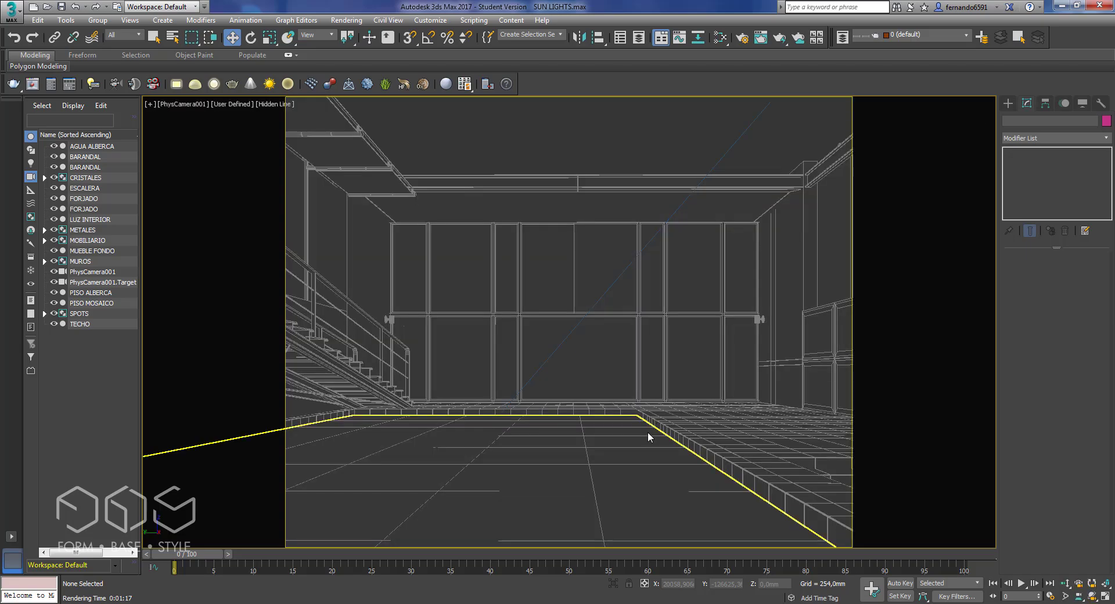
key(shift+q)
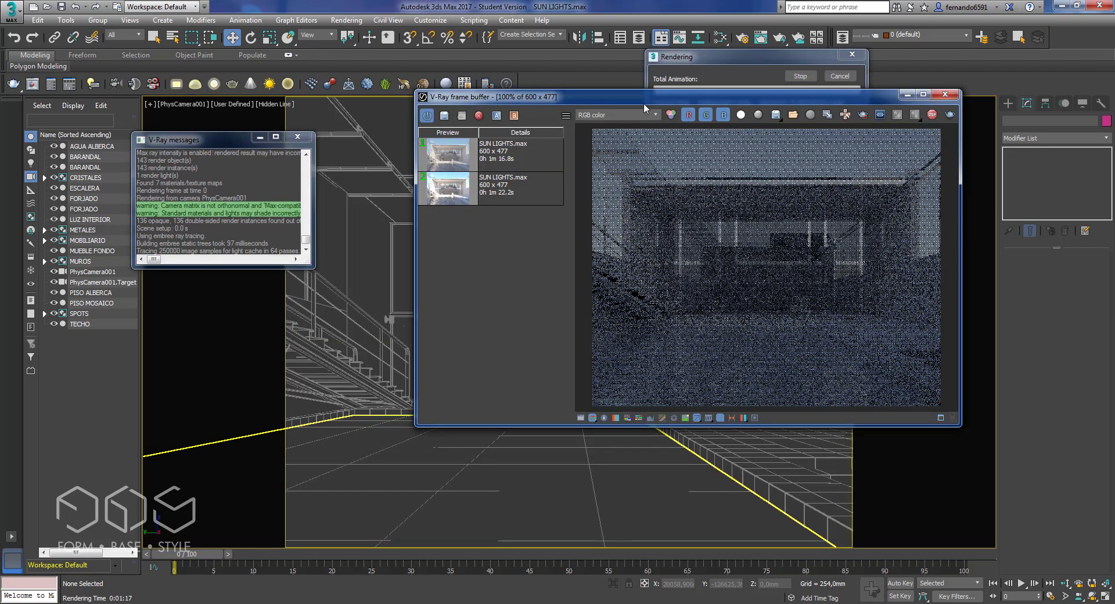
drag(642, 97, 553, 89)
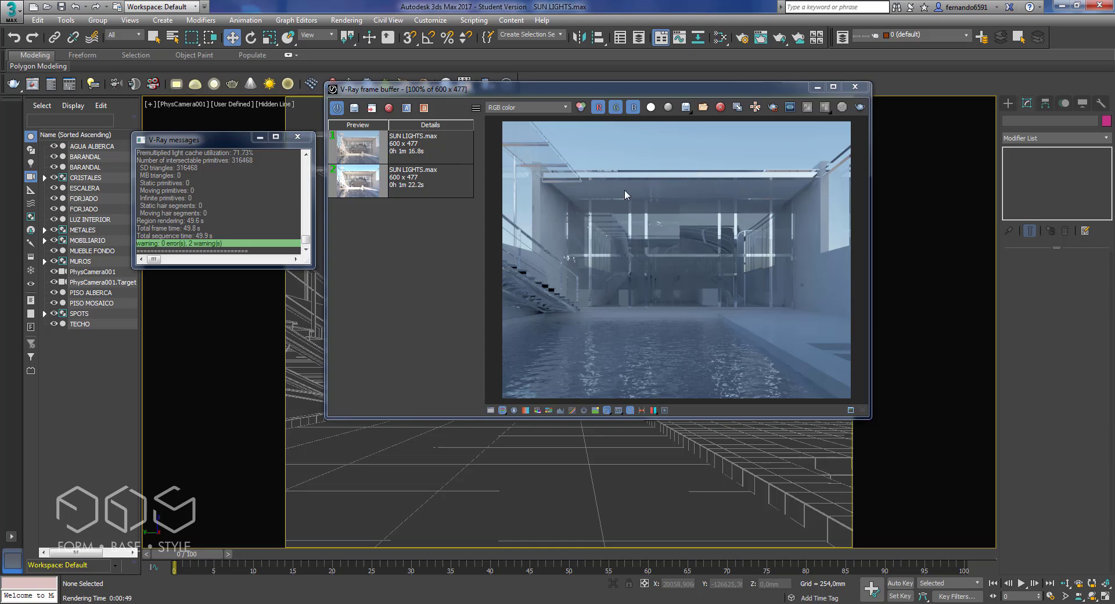
click(850, 89)
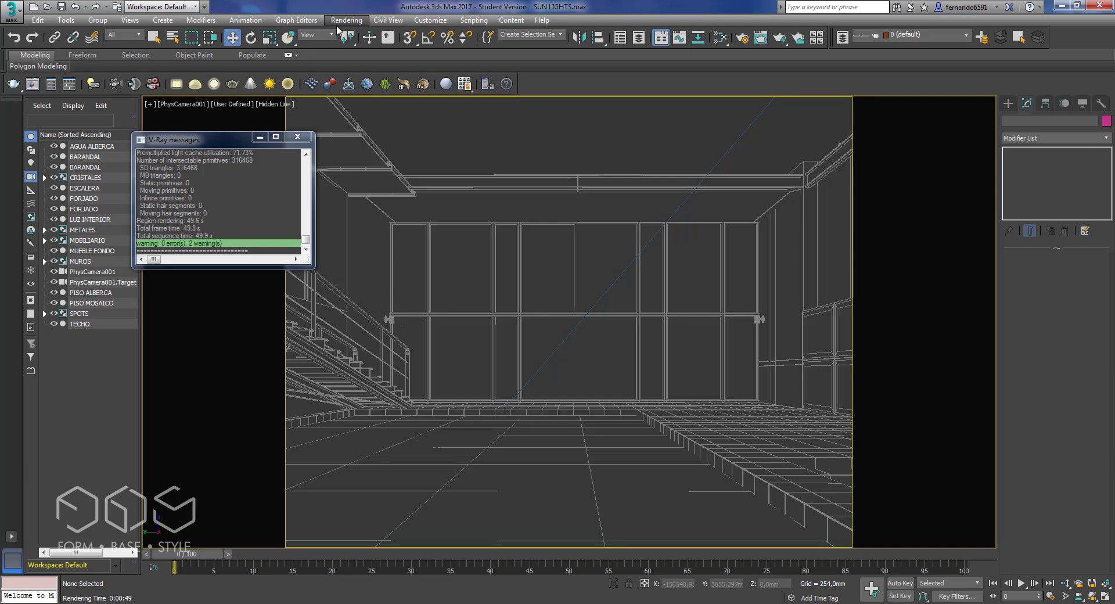
Open the environment settings and place the DefaultVRaySky environment map in the Slate Material Editor as an instance
click(351, 22)
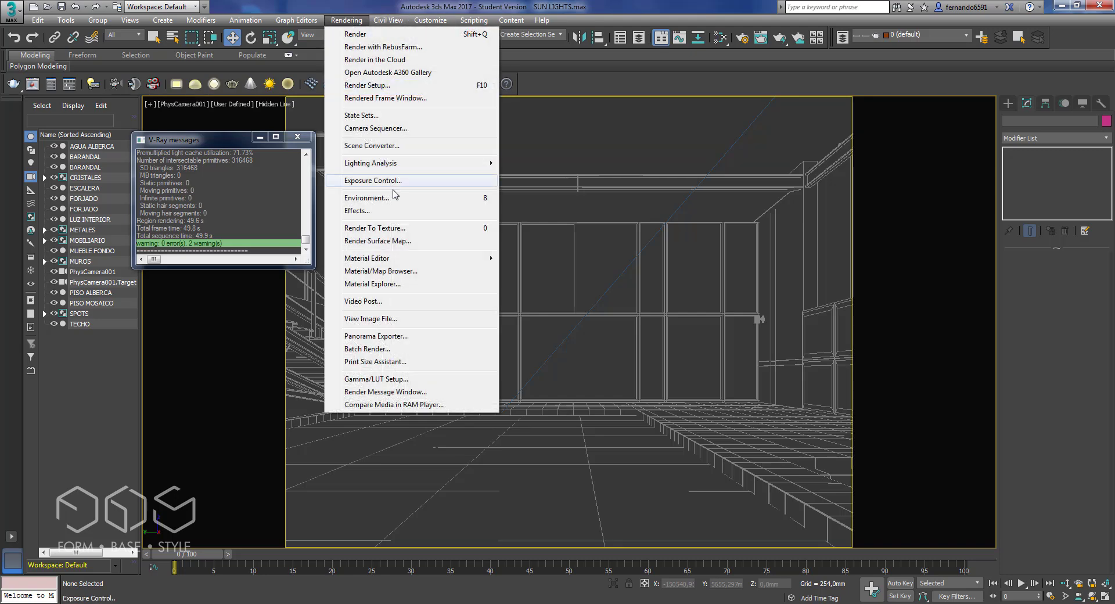
click(366, 198)
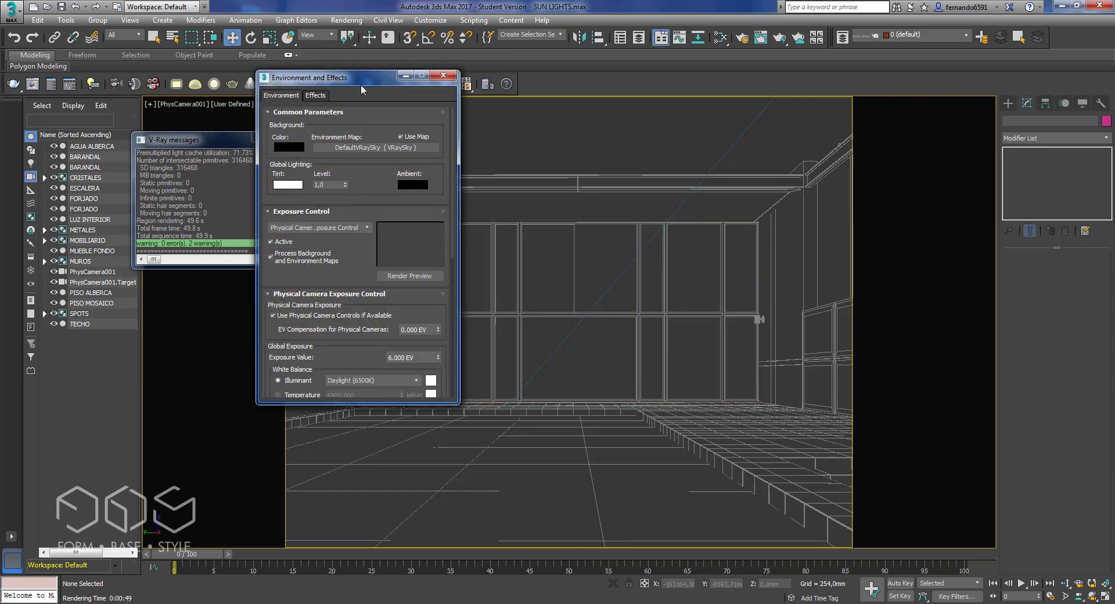
drag(360, 80, 536, 119)
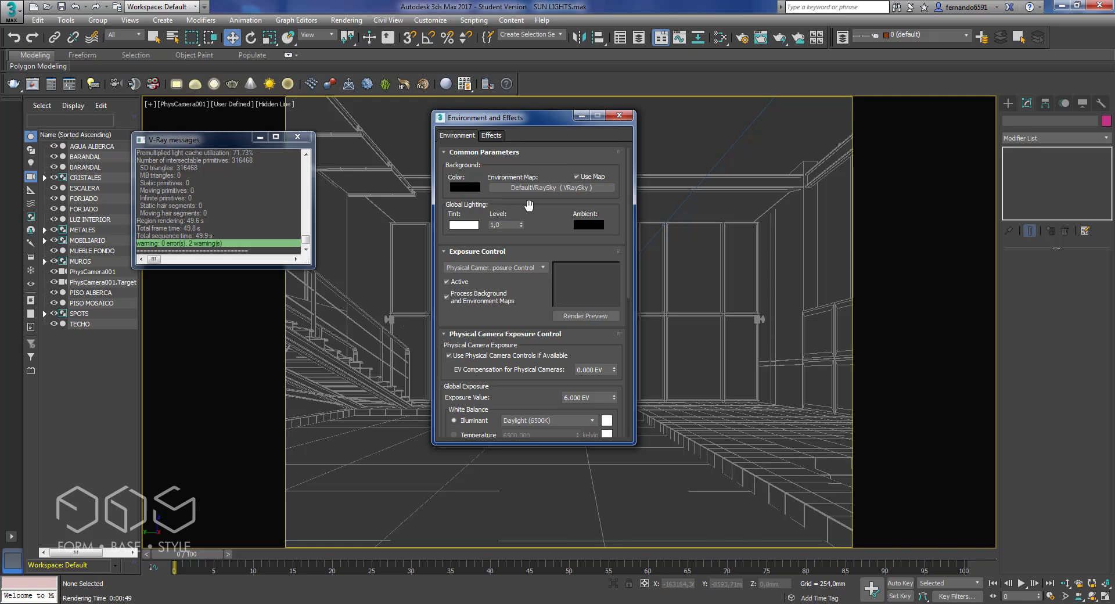
key(m)
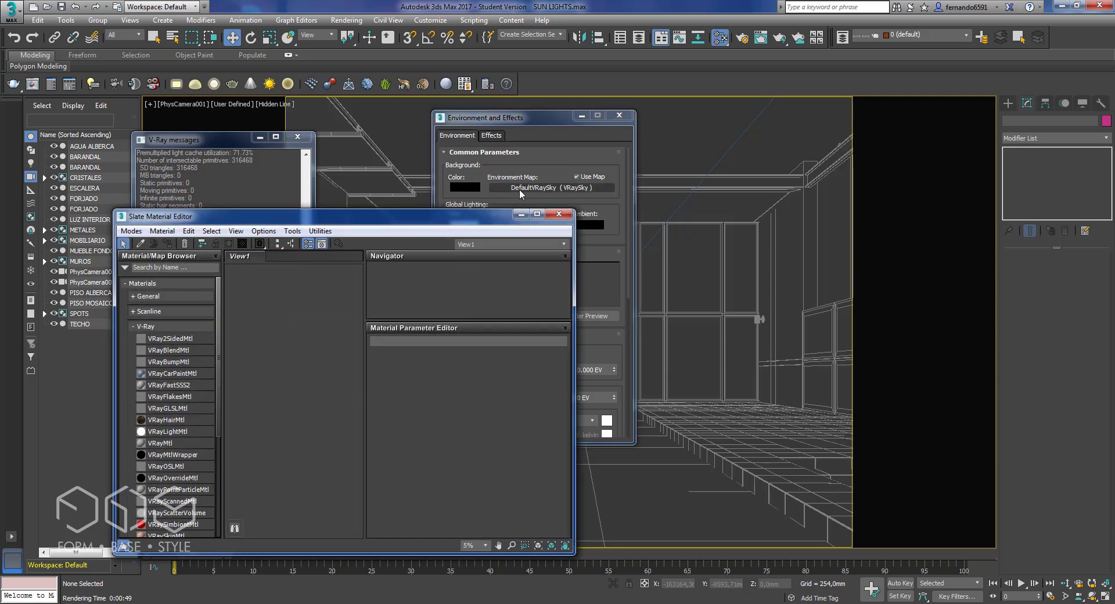
drag(521, 189, 283, 331)
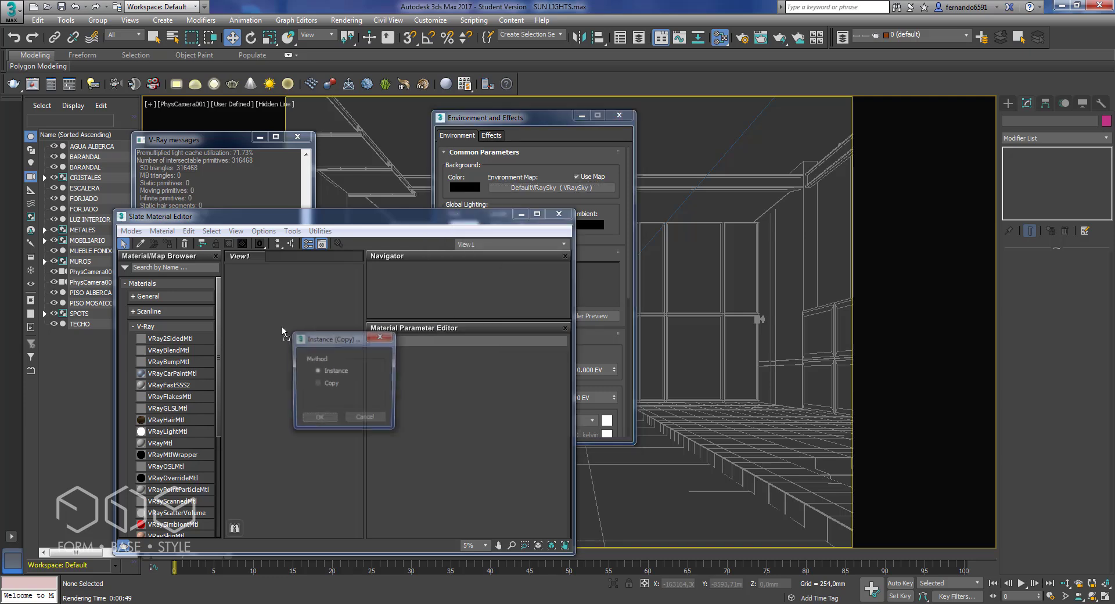
click(319, 417)
scroll(287, 337, up, 4)
middle_drag(247, 283, 299, 344)
scroll(290, 346, up, 2)
scroll(298, 321, up, 2)
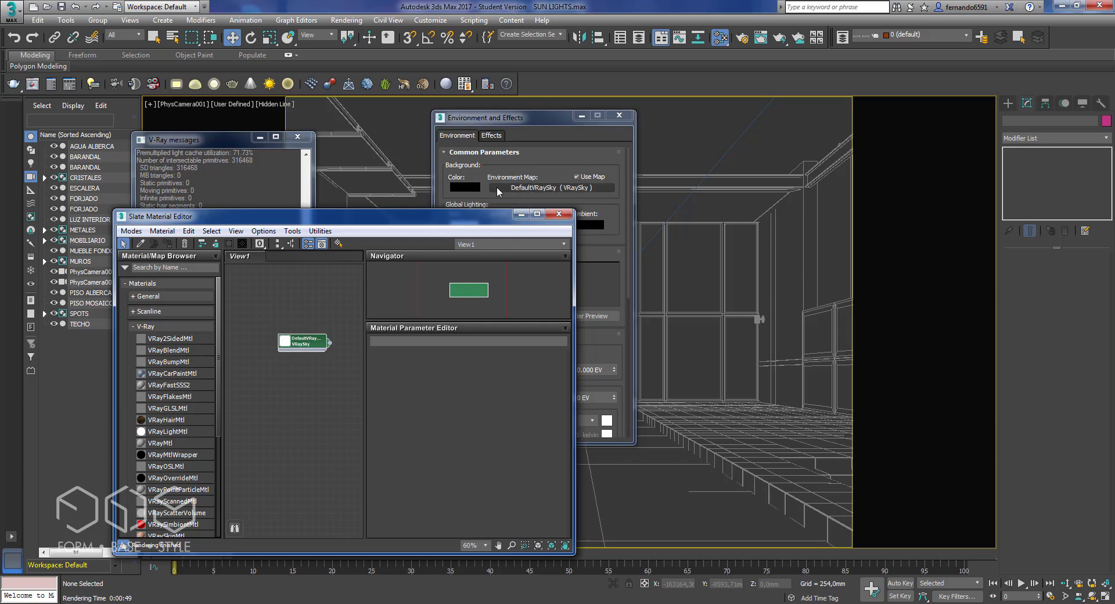
Clear the VRaySky environment map and run a brief test render without sun or sky
right_click(530, 190)
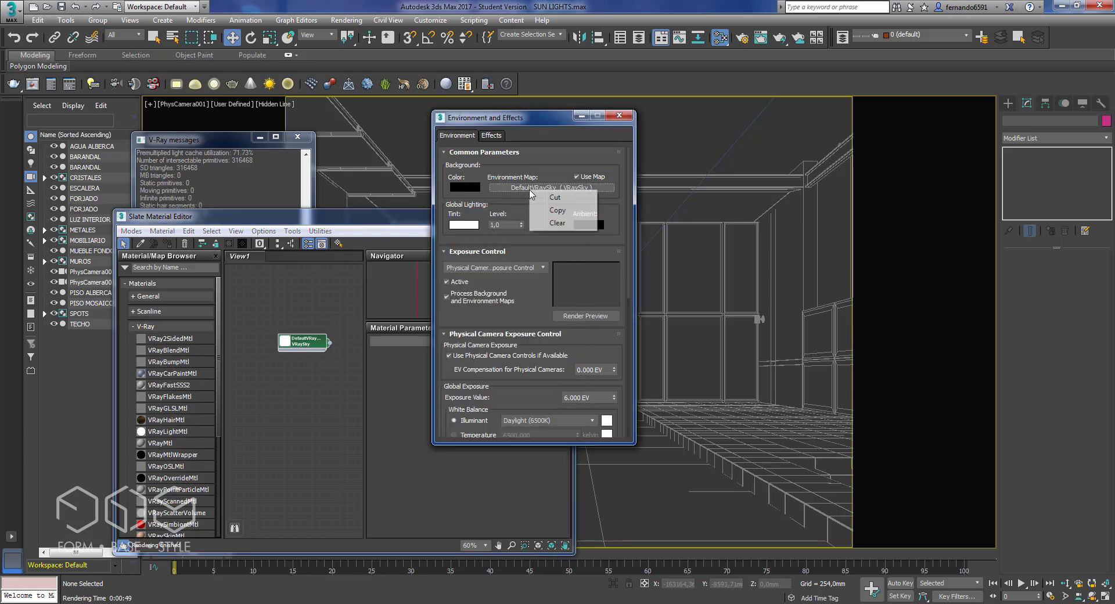
click(560, 226)
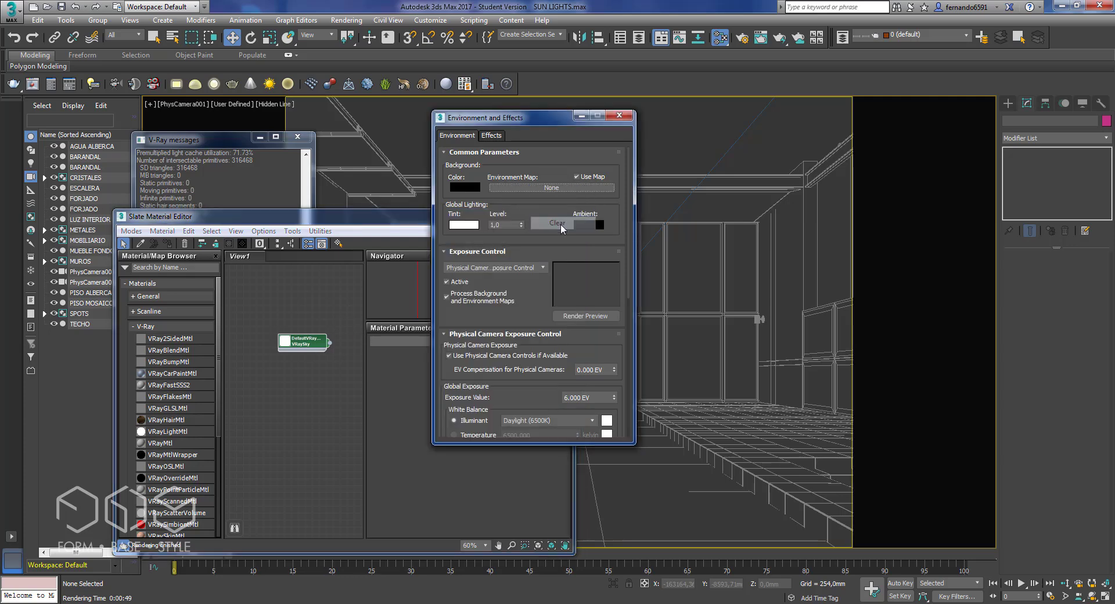
key(shift+q)
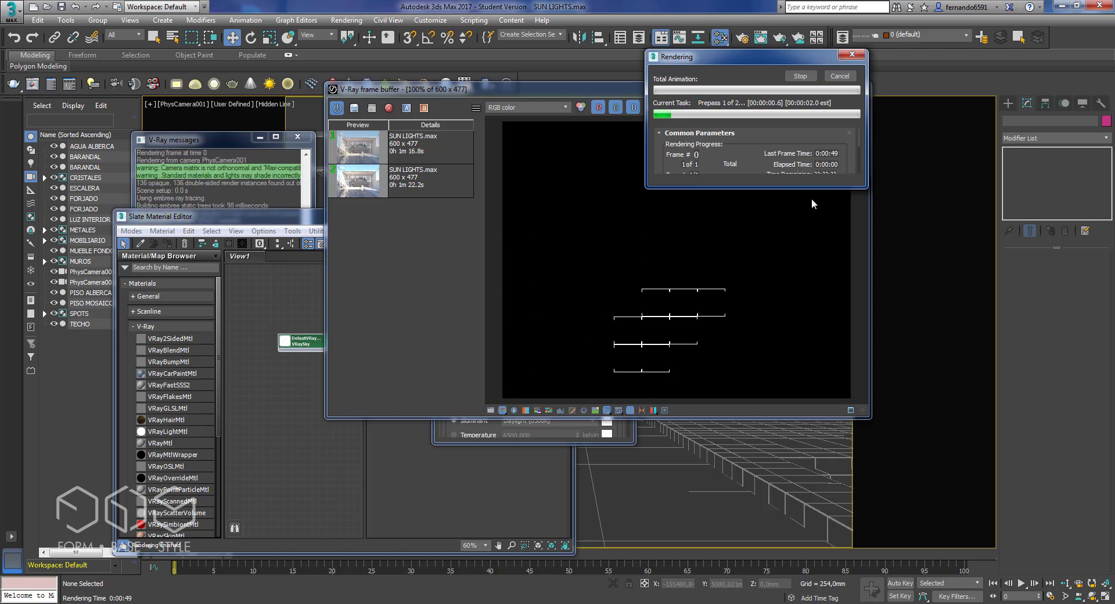
click(839, 77)
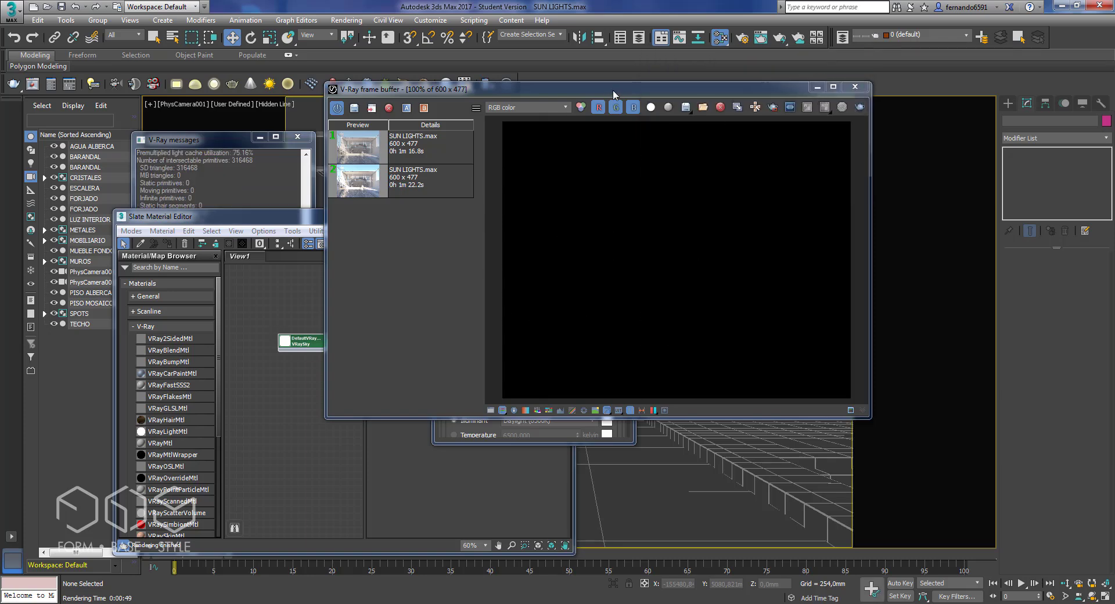
drag(614, 95, 697, 252)
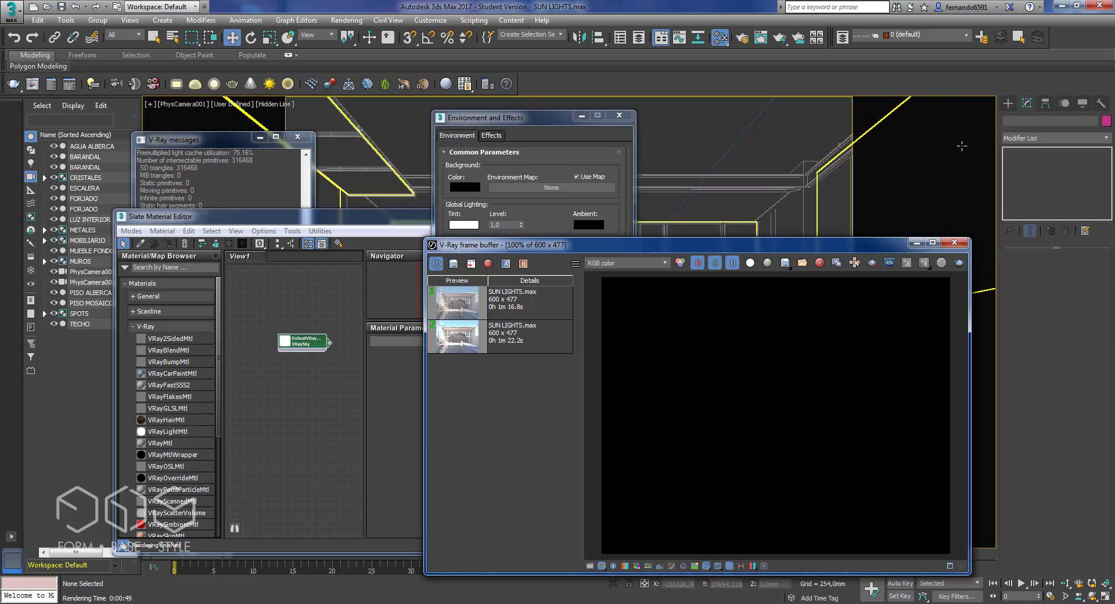
Reassign the VRaySky map to the environment as an instance and enable VRaySun001
drag(330, 343, 549, 187)
click(509, 315)
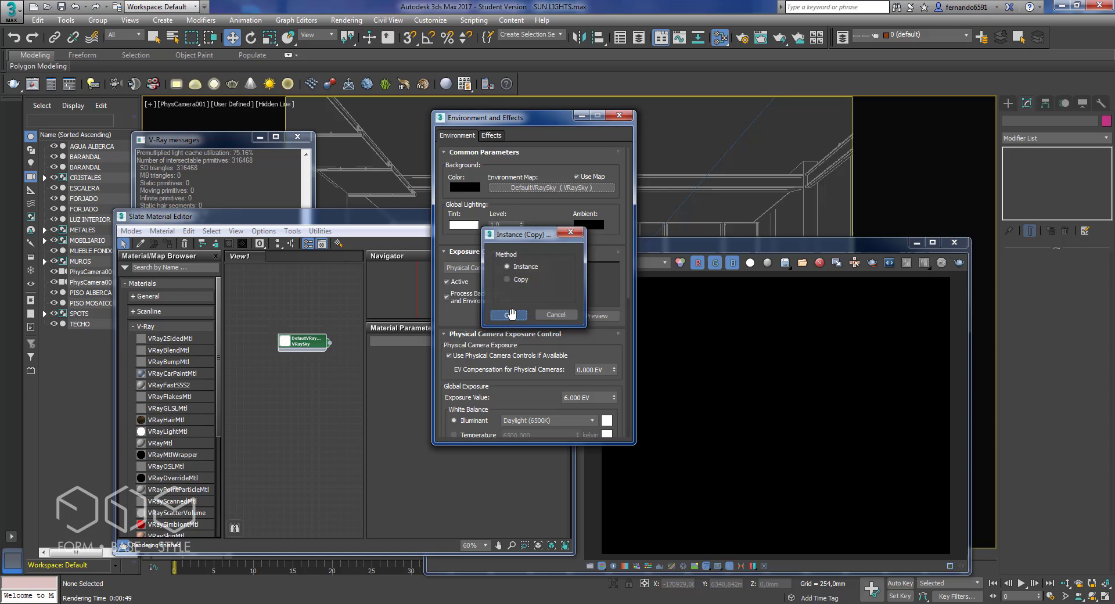
click(733, 162)
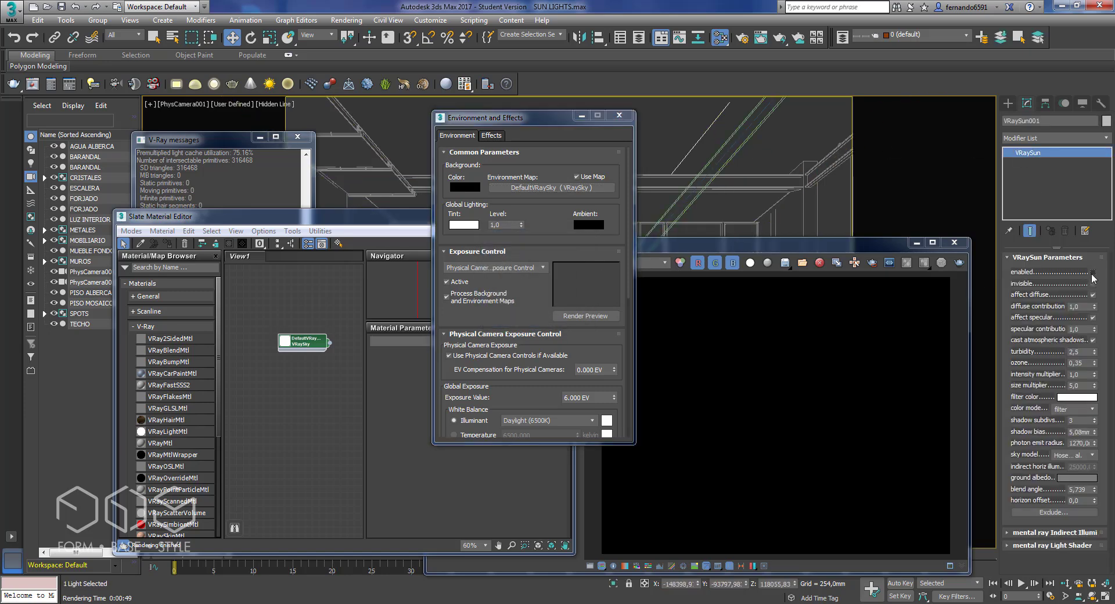
Run a brief test render with sun and sky, stop it, and clear the open windows off the camera view
click(959, 263)
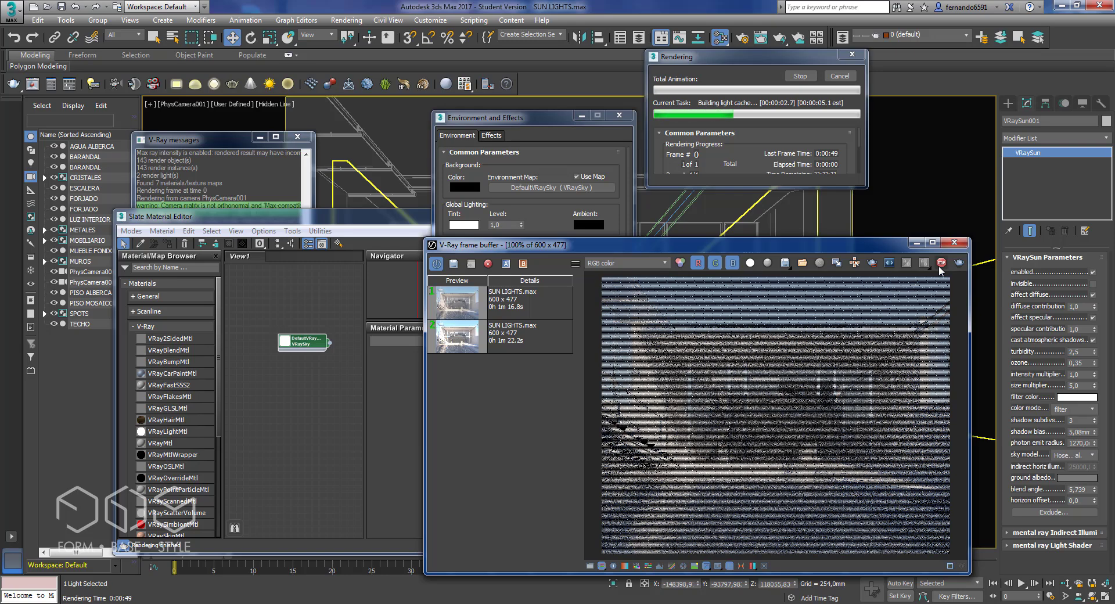
click(941, 264)
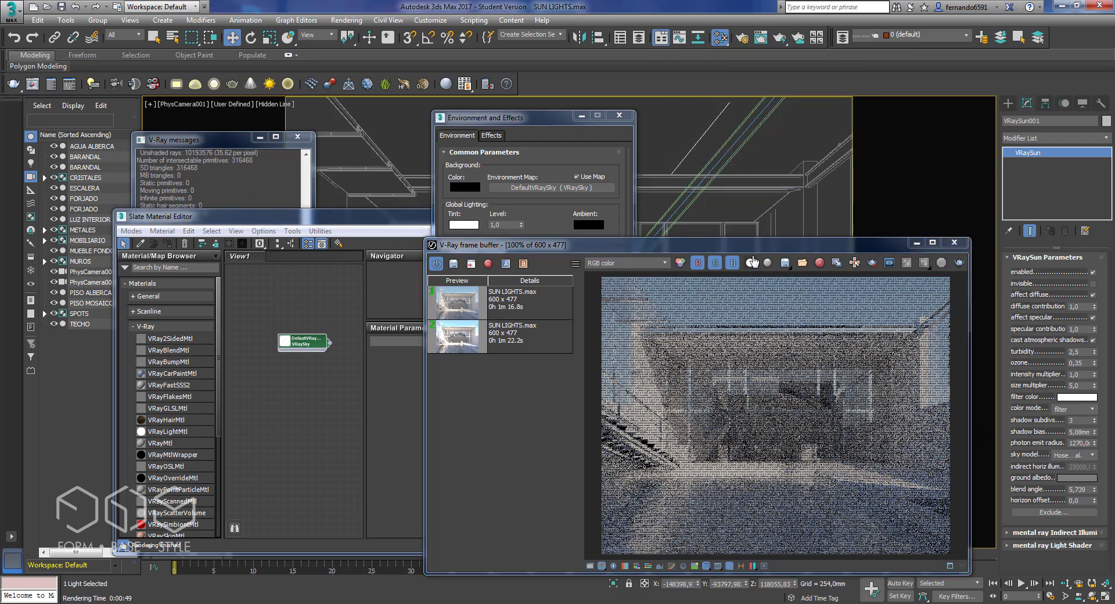
drag(760, 244, 644, 129)
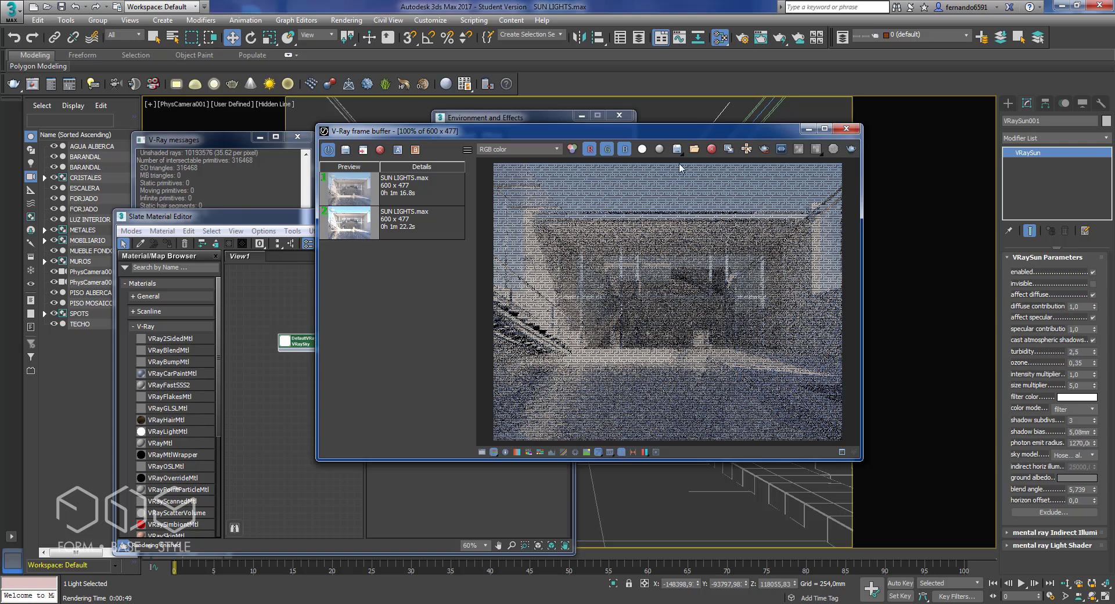
click(808, 128)
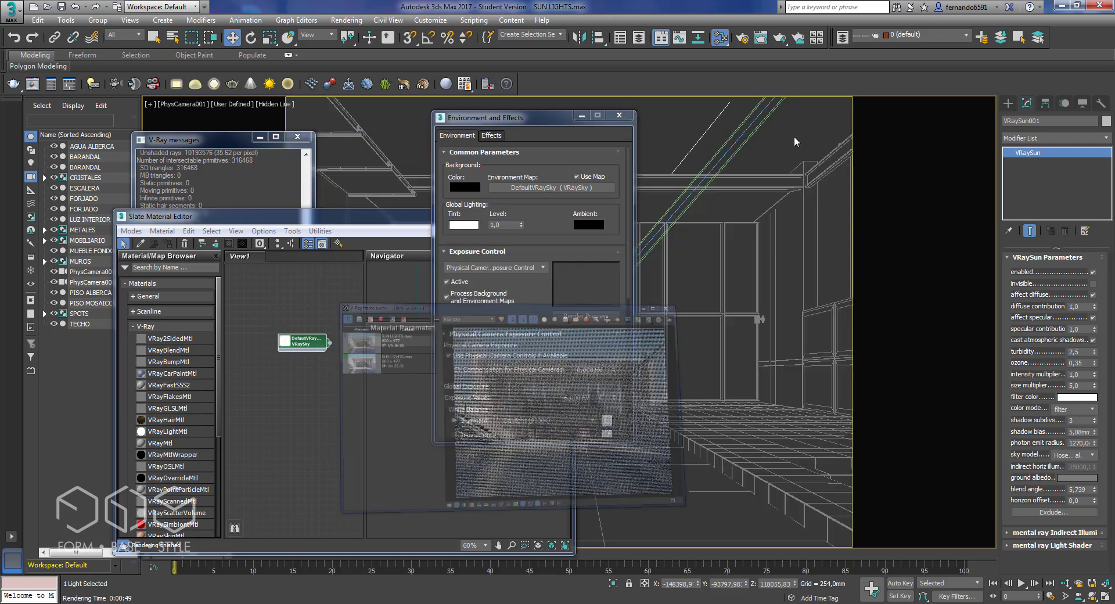
click(581, 115)
click(521, 216)
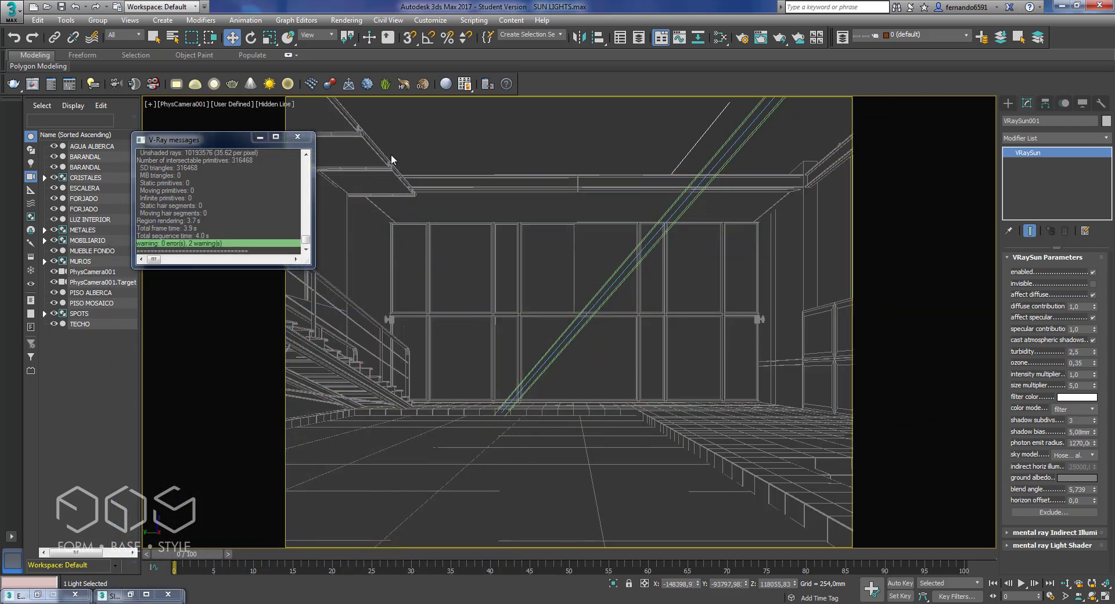
click(297, 136)
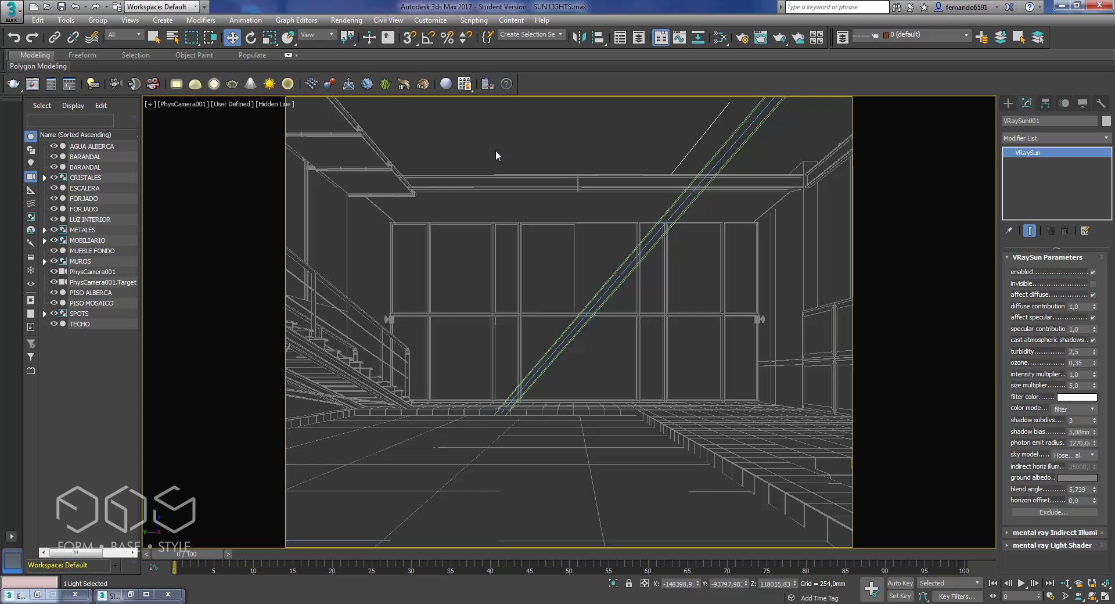
Unhide all objects and select the curved FONDO backdrop in the perspective view
key(p)
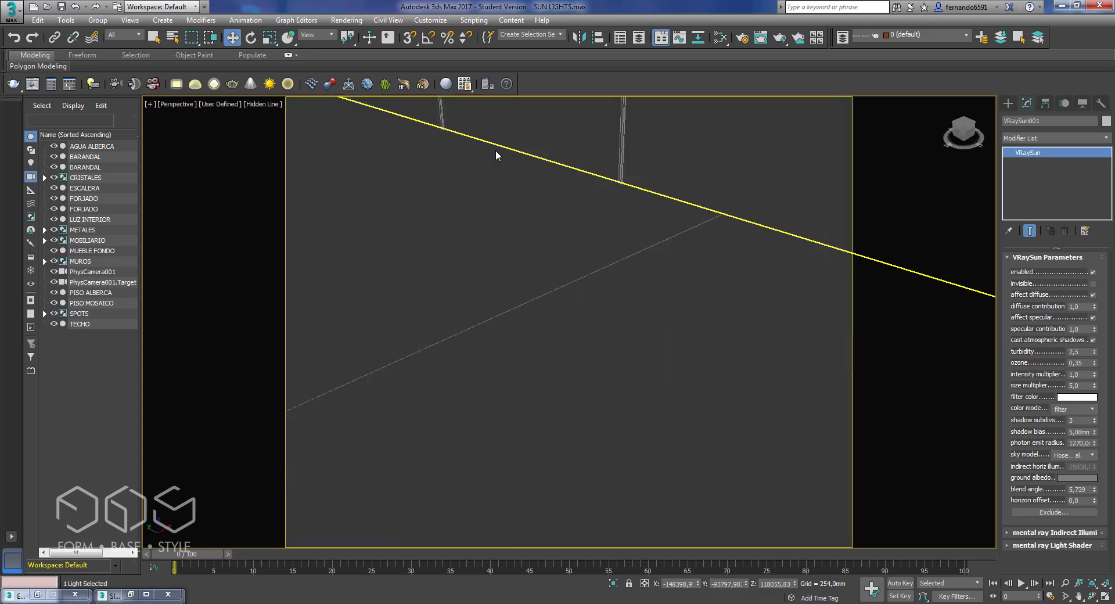
scroll(552, 234, down, 5)
middle_drag(552, 234, 564, 254)
scroll(564, 255, down, 10)
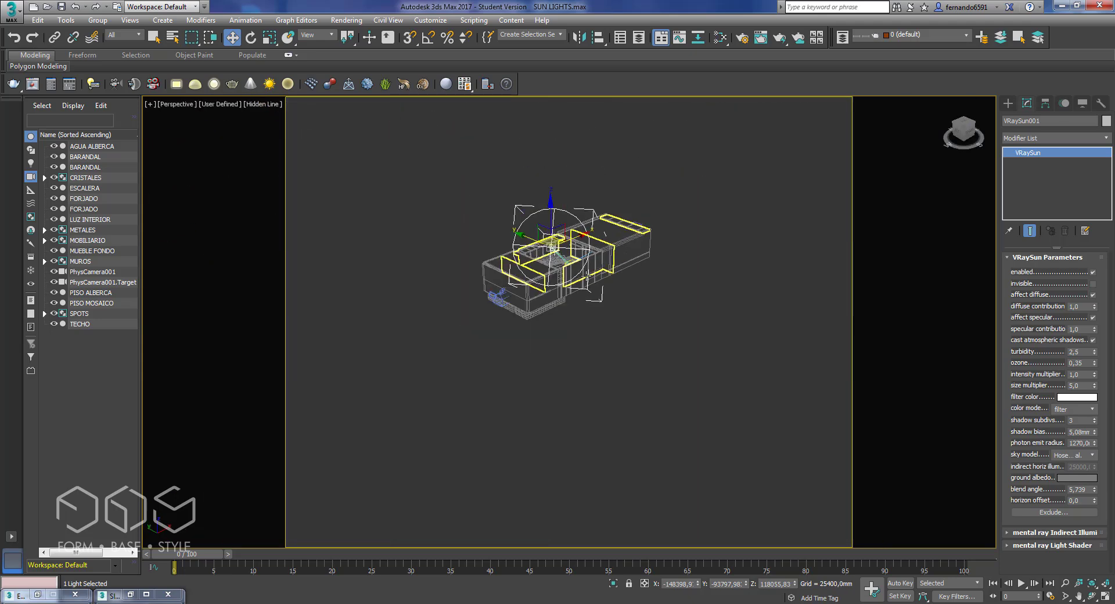
click(692, 316)
middle_drag(668, 338, 599, 360)
right_click(598, 358)
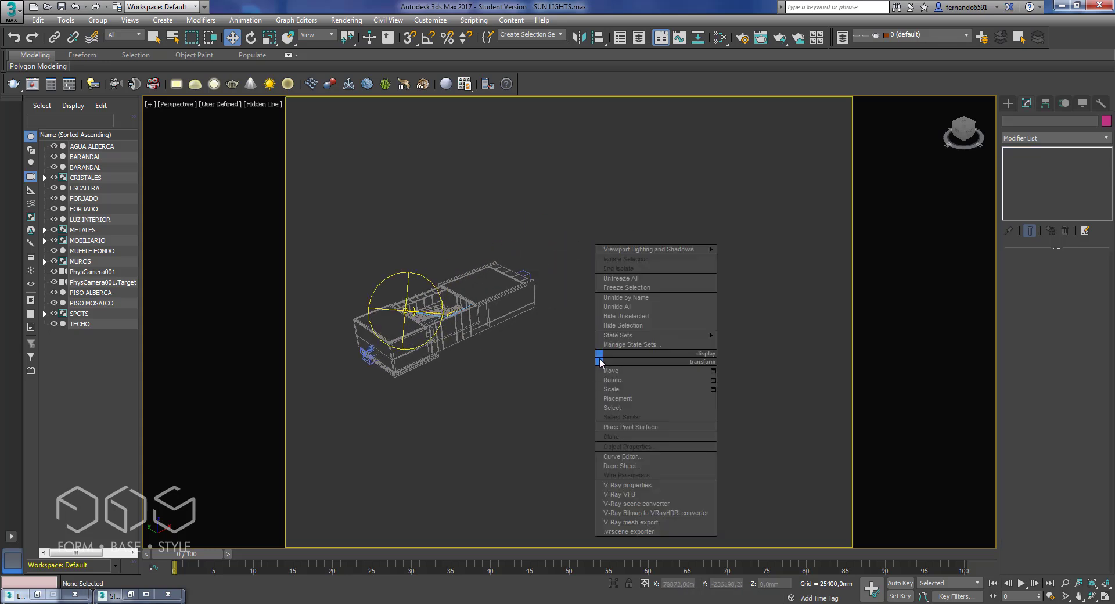
click(628, 308)
click(611, 244)
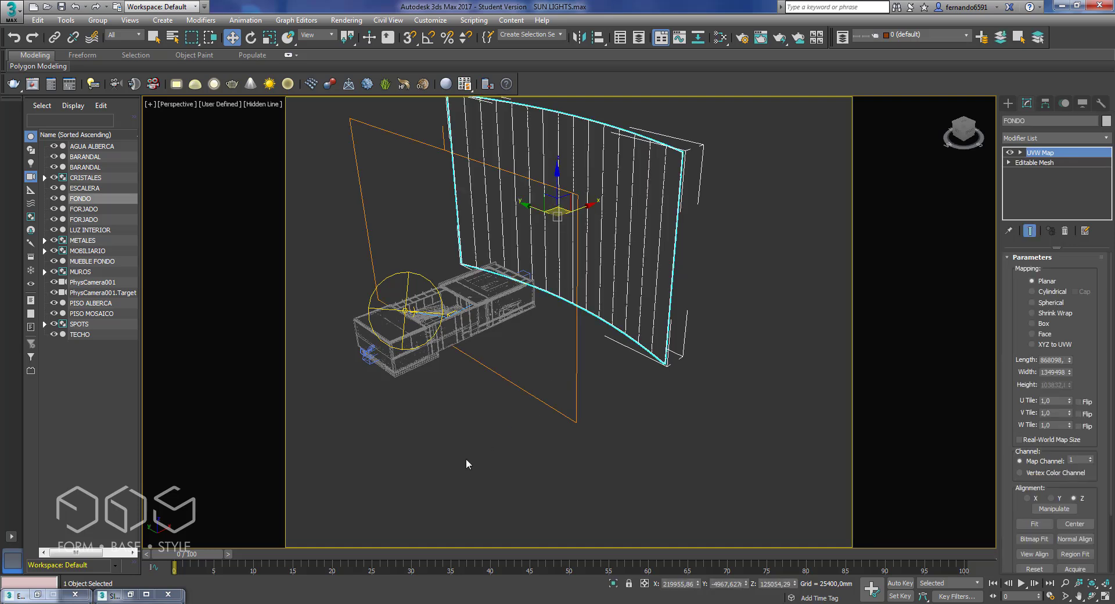
Bring the cielo_azul image from the SUN & DOME folder into the Slate Material Editor as a bitmap map
click(100, 603)
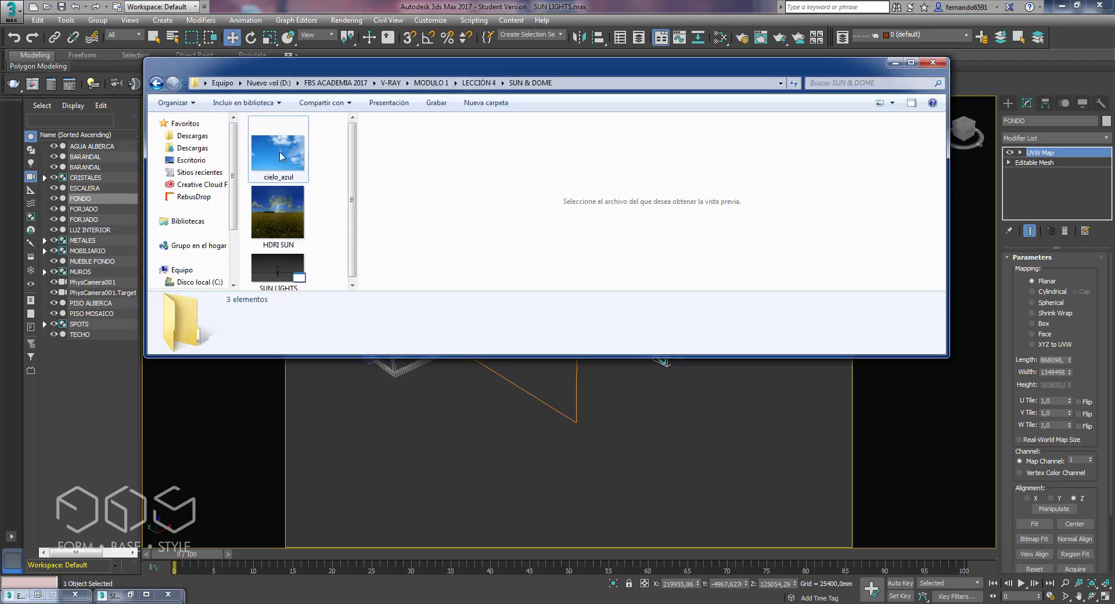
click(281, 156)
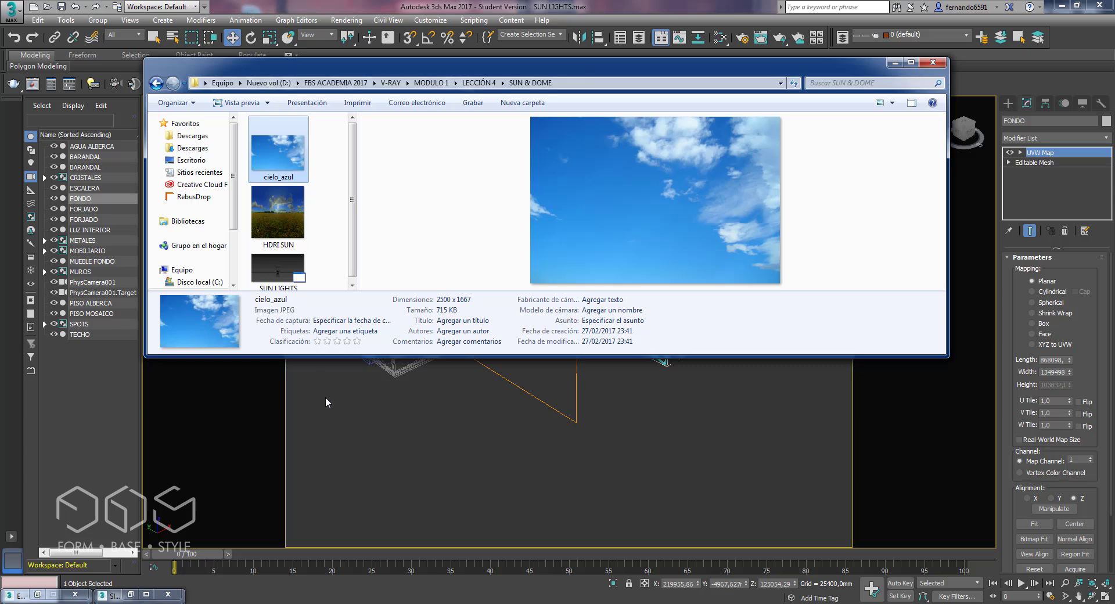
click(129, 594)
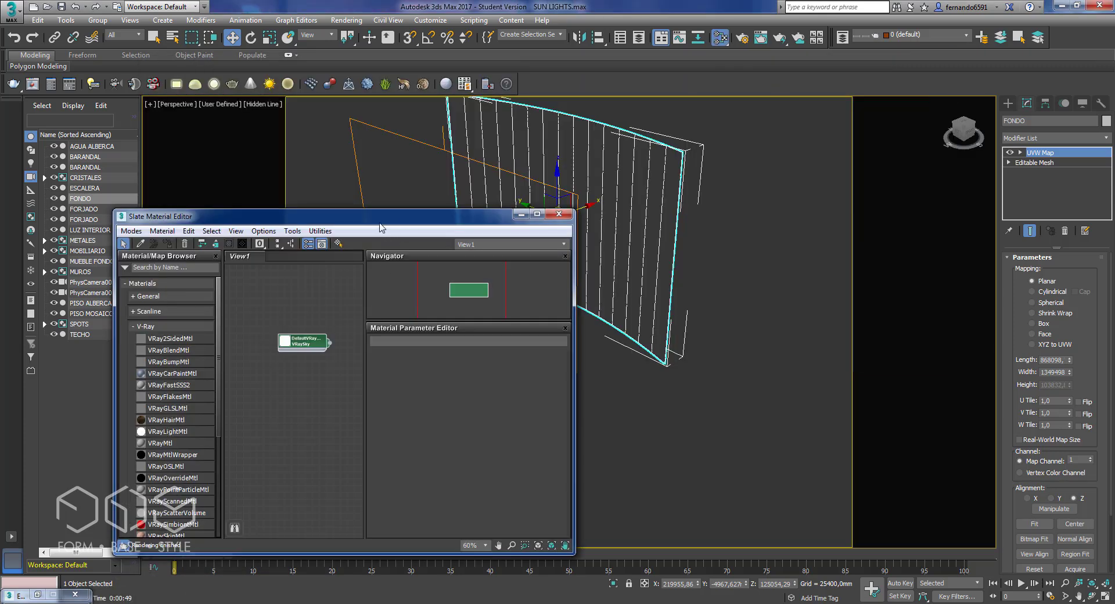
drag(381, 217, 647, 157)
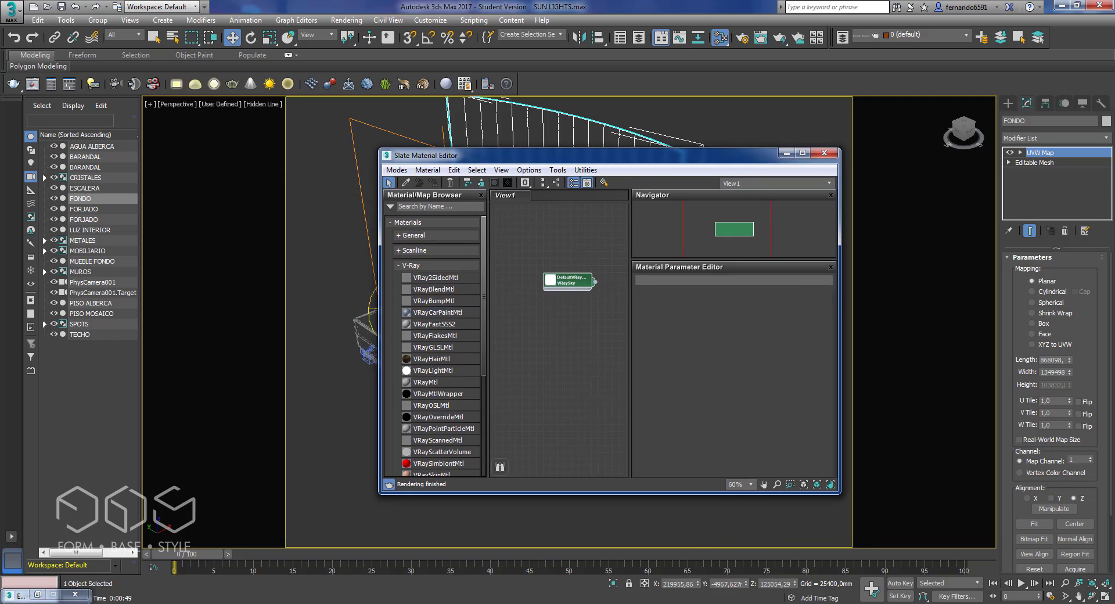
key(alt+Tab)
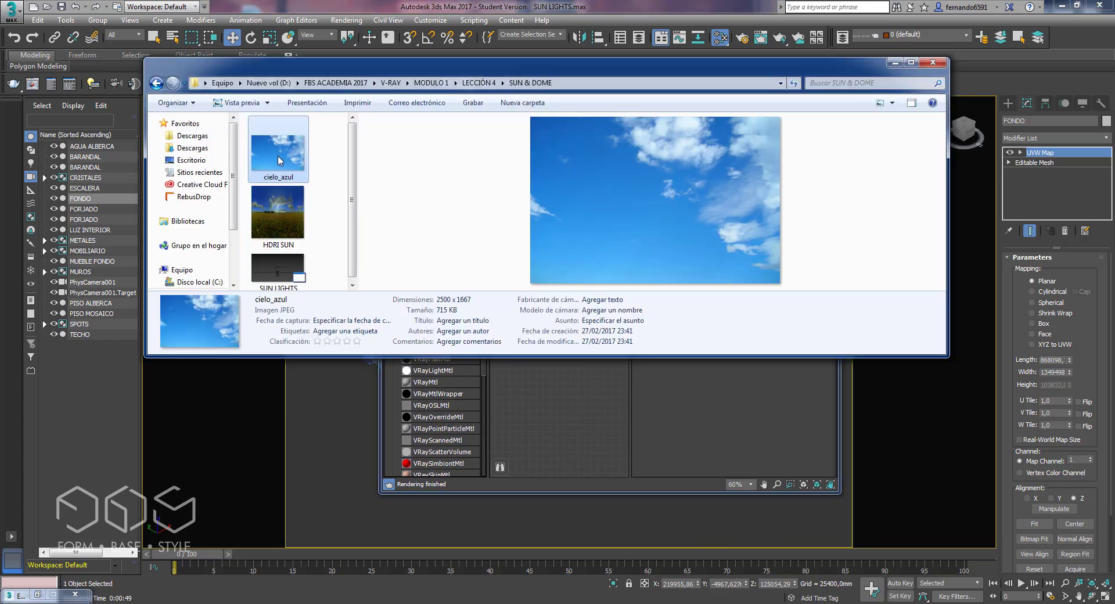
drag(280, 161, 549, 434)
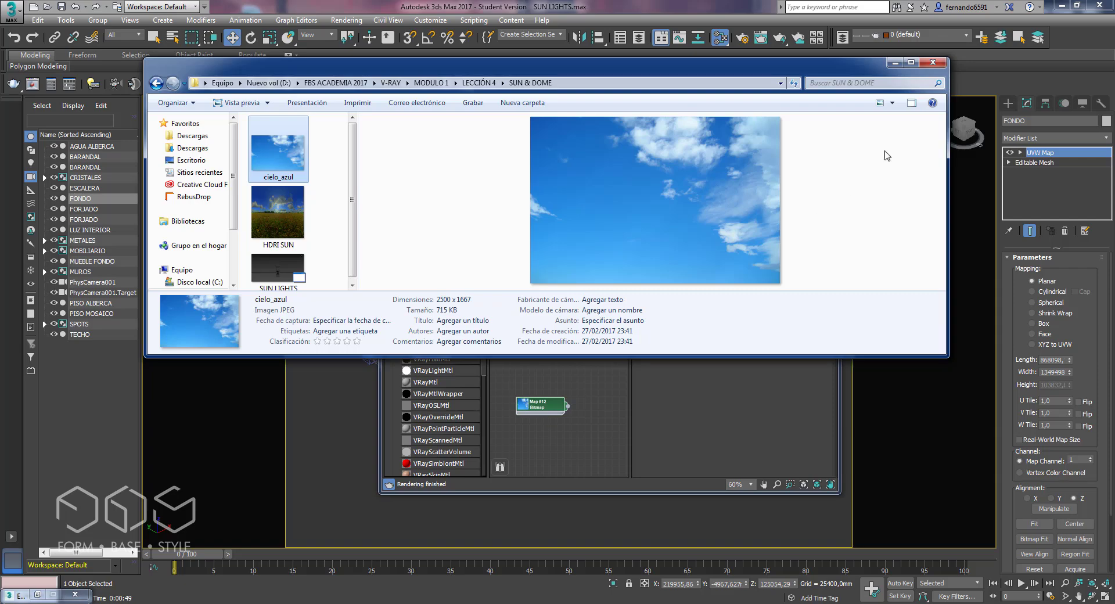
click(895, 62)
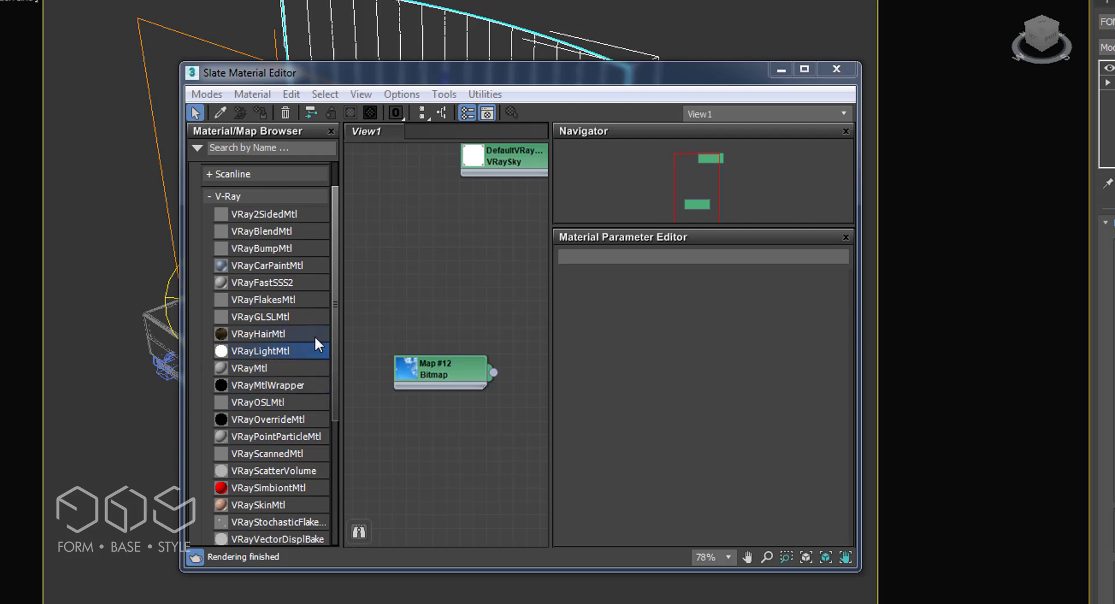
Add a VRayLightMtl material beside the sky bitmap in the node view
drag(333, 336, 334, 296)
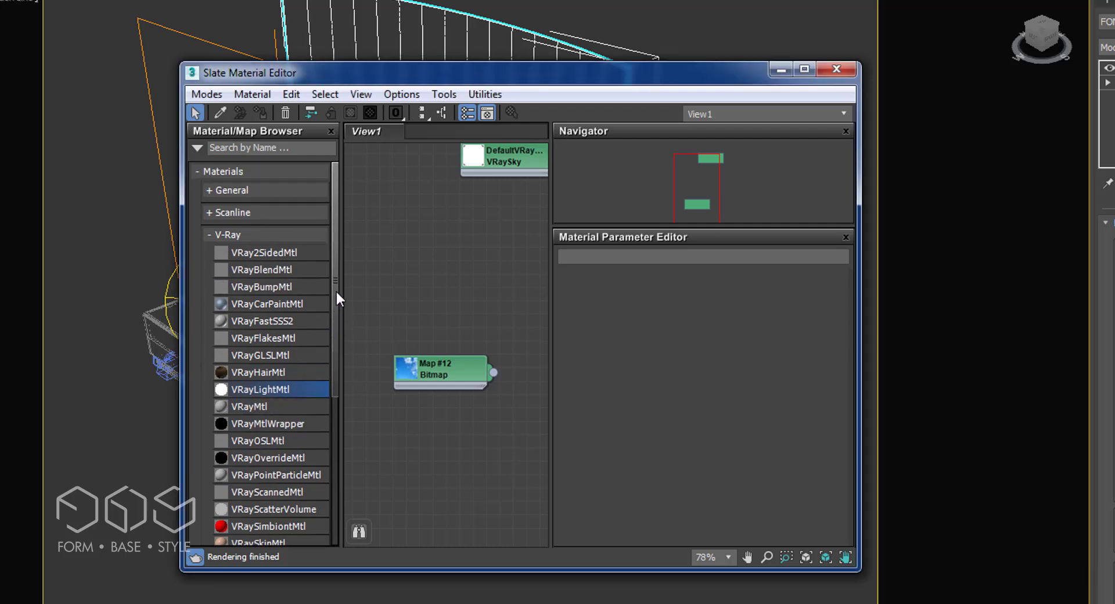
scroll(321, 354, down, 1)
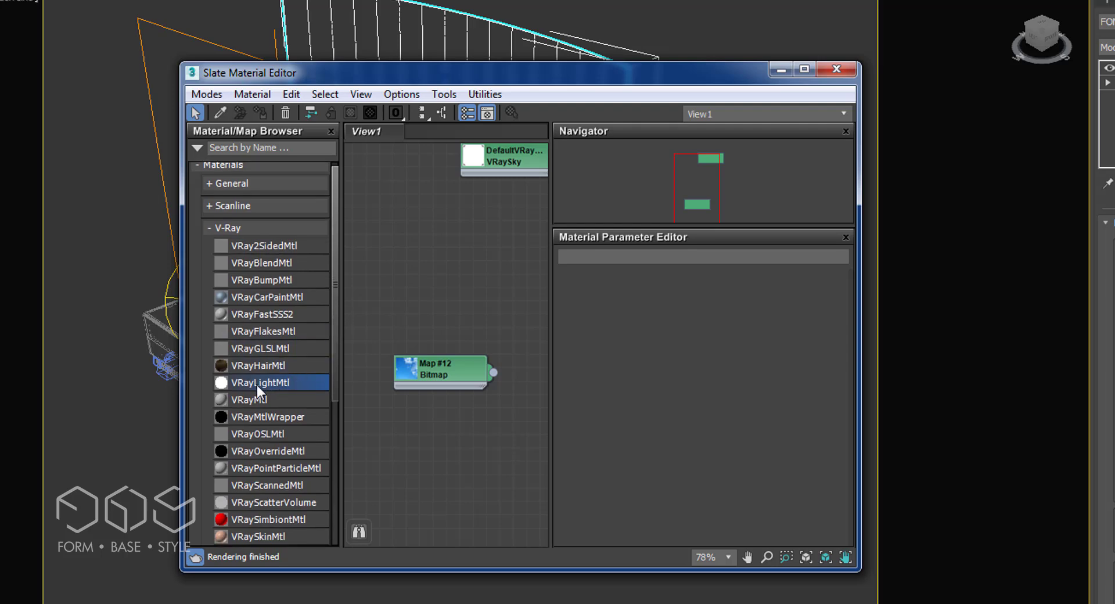
drag(492, 316, 491, 317)
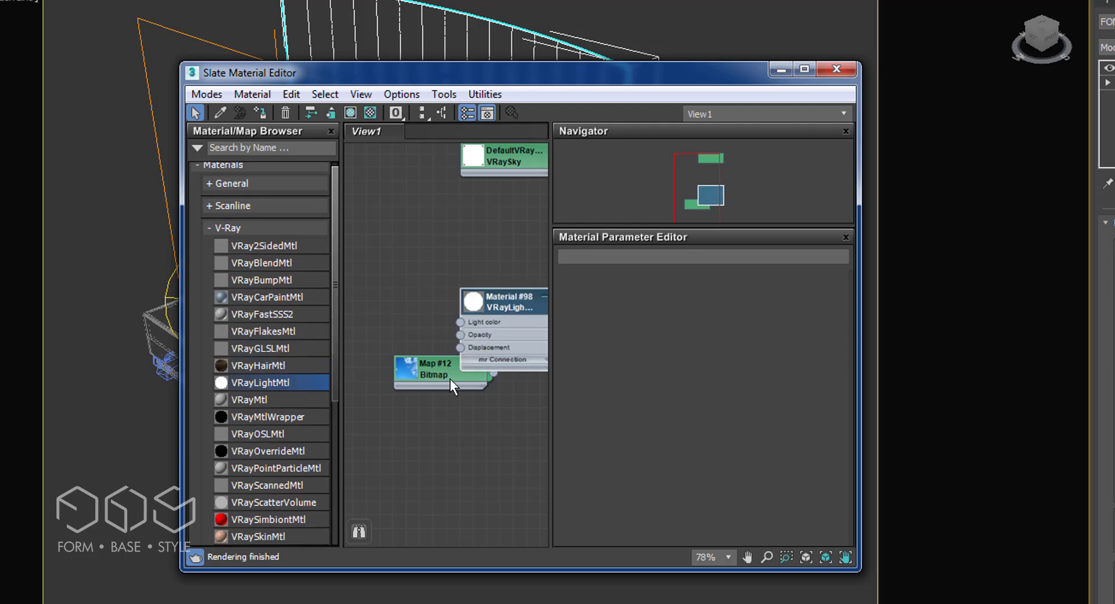
Connect the cielo_azul bitmap to the VRayLightMtl's Light color and open the material's parameters
drag(447, 378, 383, 336)
middle_drag(383, 335, 462, 351)
scroll(463, 350, up, 1)
drag(462, 351, 436, 341)
middle_drag(457, 359, 355, 356)
drag(413, 312, 422, 283)
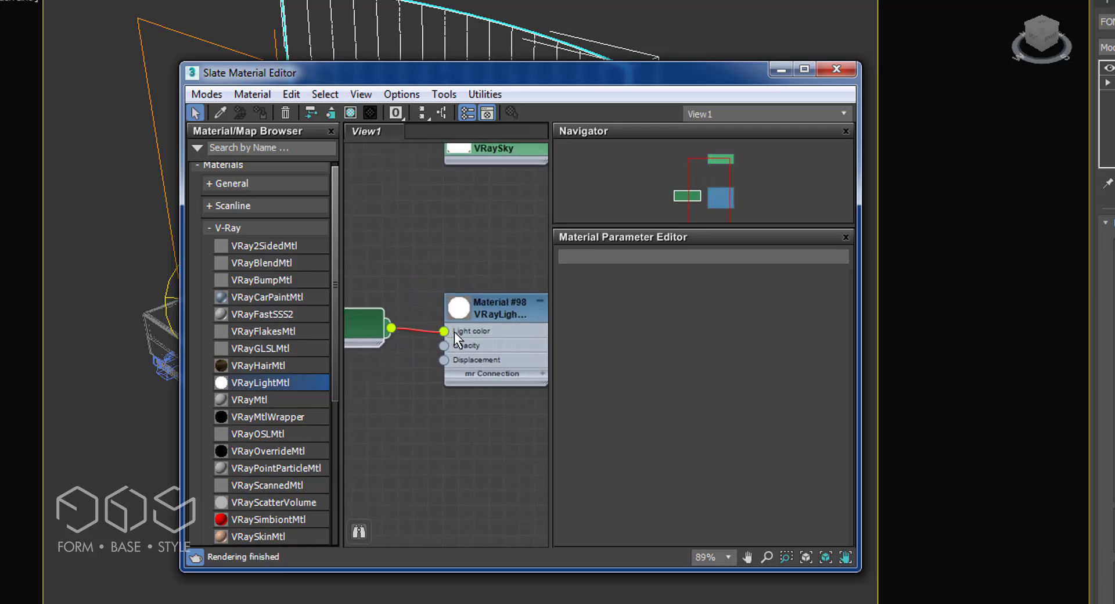
double_click(492, 314)
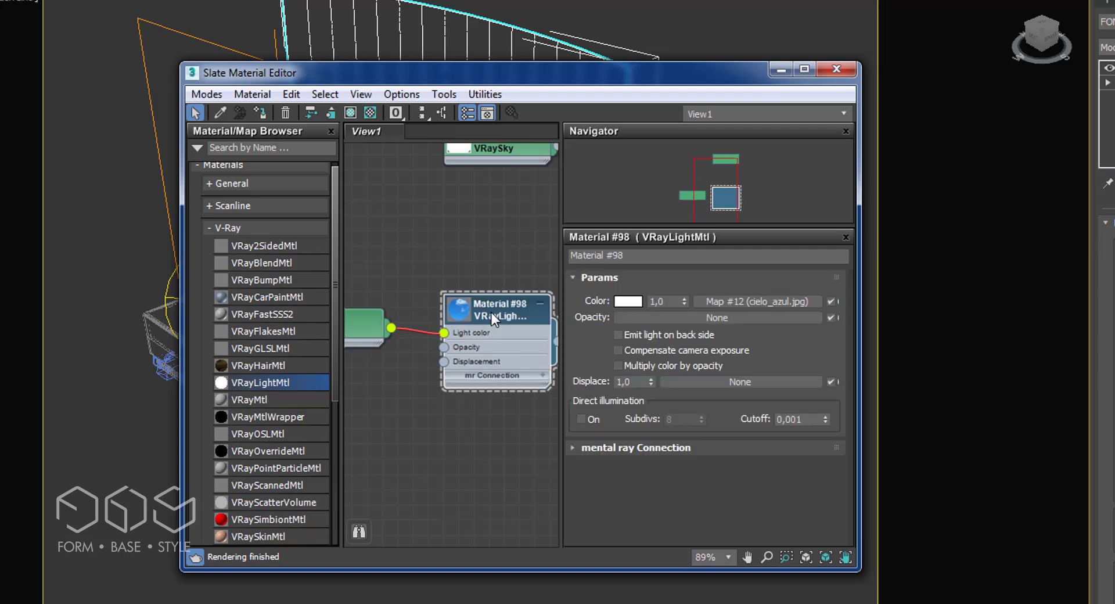
Assign the VRayLightMtl to the selected FONDO backdrop and show its cielo_azul bitmap in the viewport
drag(452, 74, 441, 190)
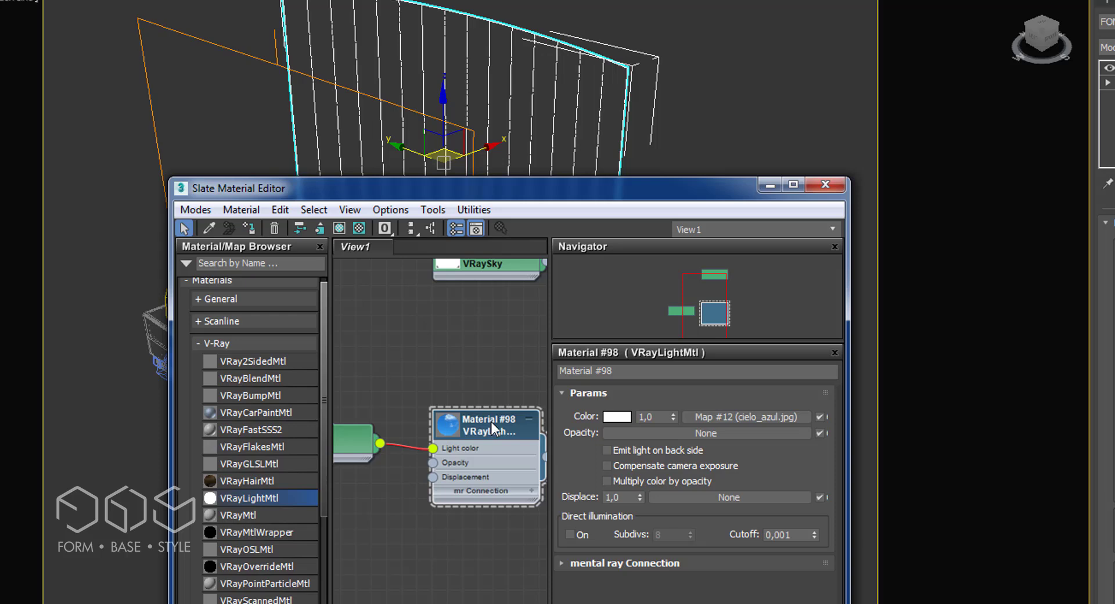
click(251, 229)
click(357, 436)
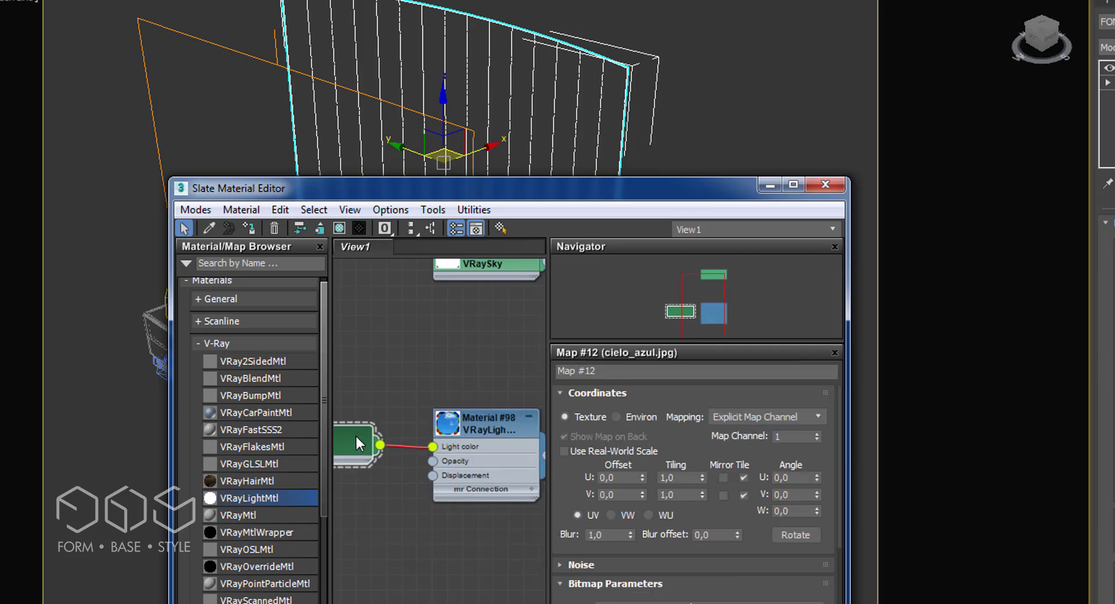
click(340, 227)
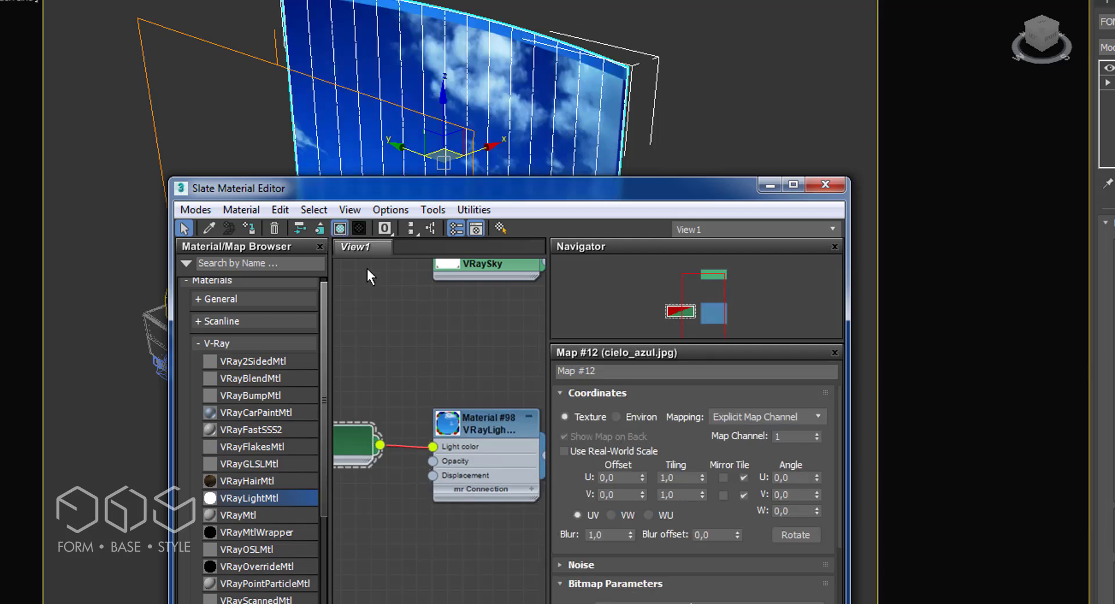
click(772, 184)
click(746, 187)
Inspect the textured backdrop around the house, switch to the camera view and render it
middle_drag(467, 113, 577, 138)
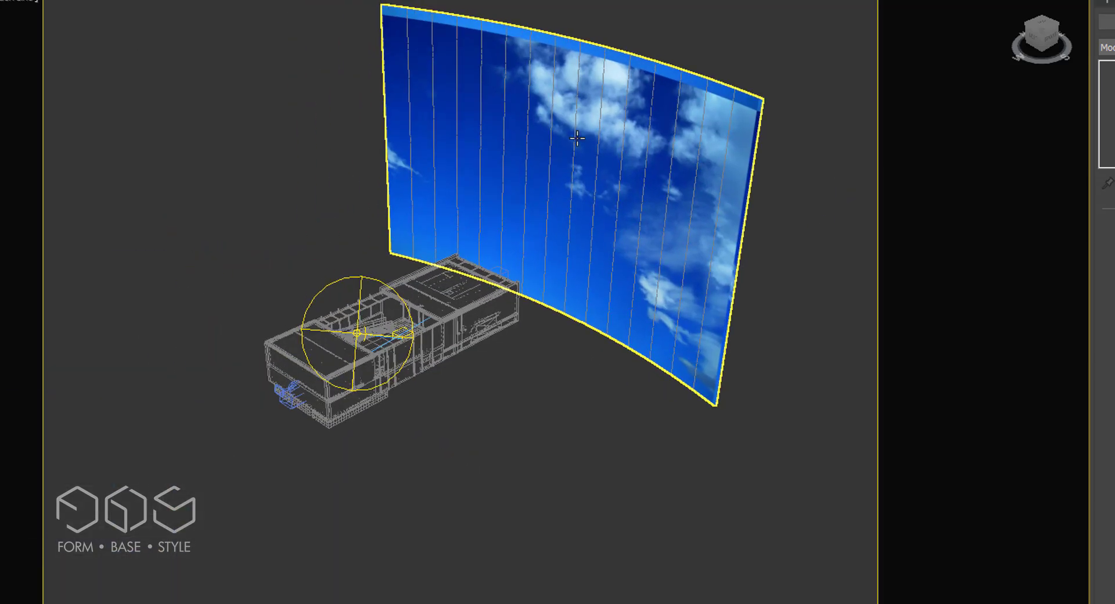
scroll(577, 137, up, 3)
scroll(575, 228, down, 3)
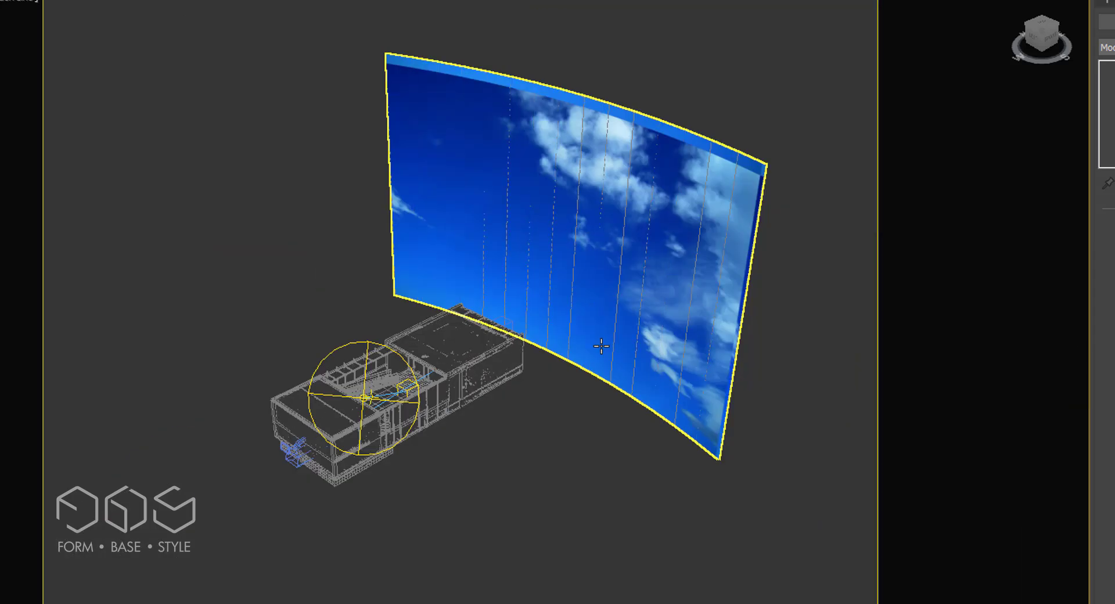
key(c)
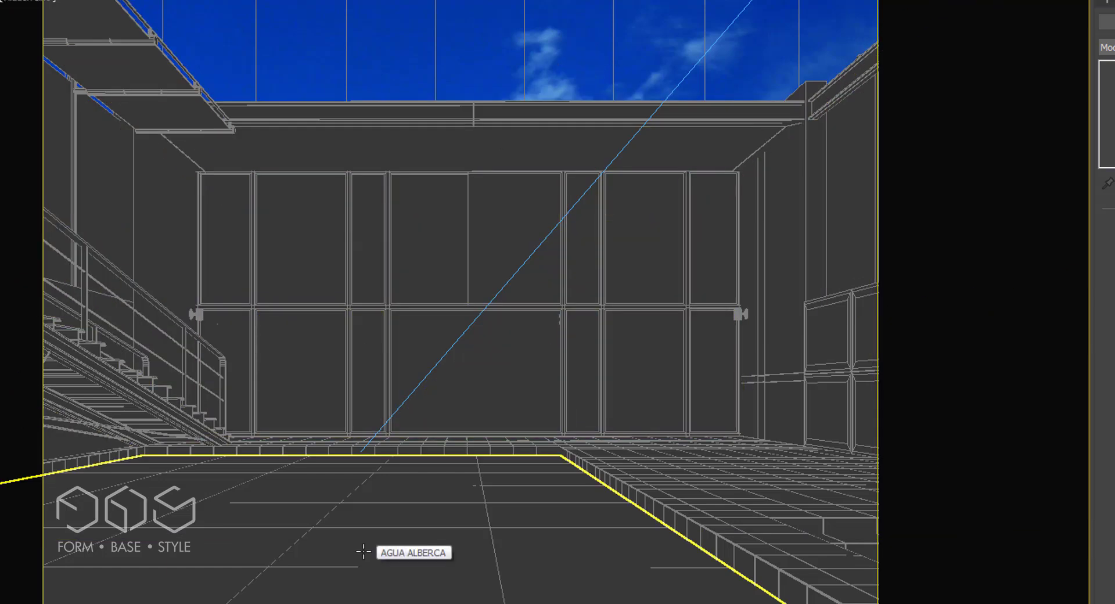
key(shift+q)
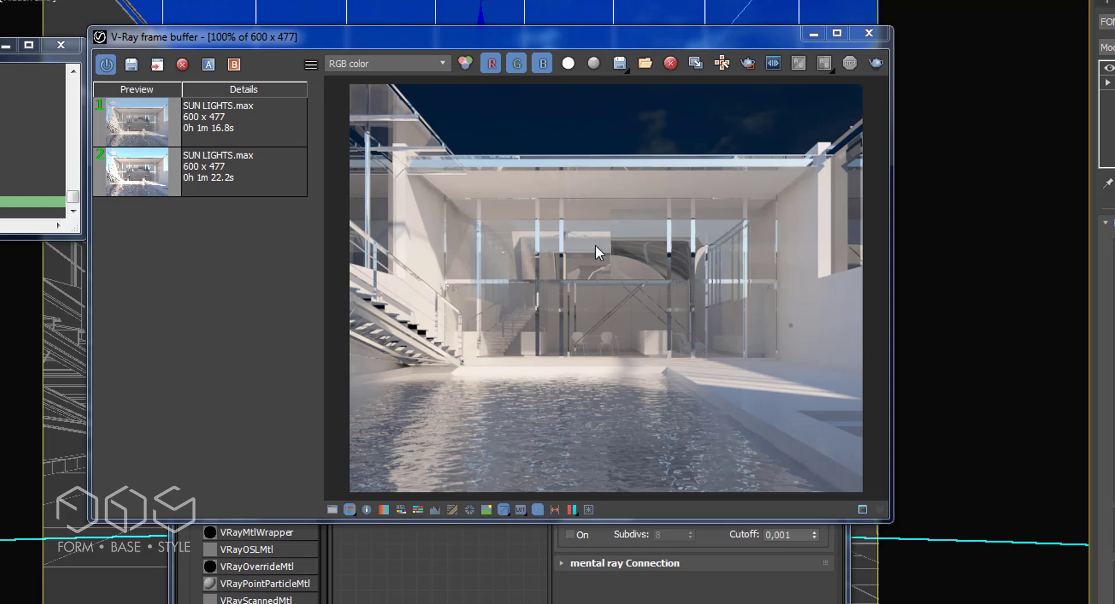
Set the VRayLightMtl's color multiplier to 30 and re-render a region covering the sky and upper-right wall
click(484, 574)
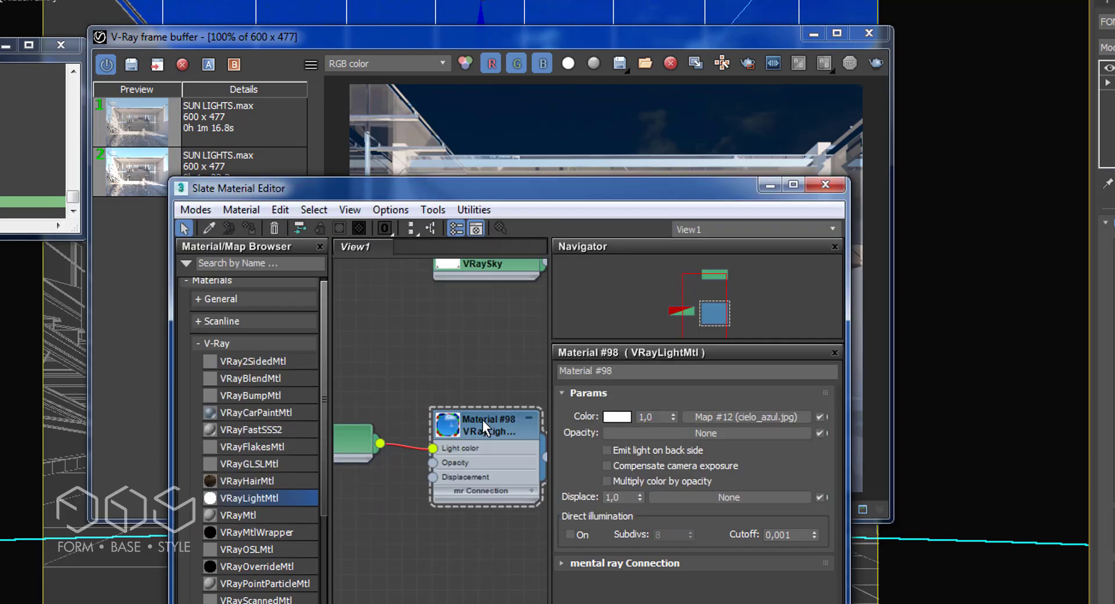
scroll(476, 452, up, 2)
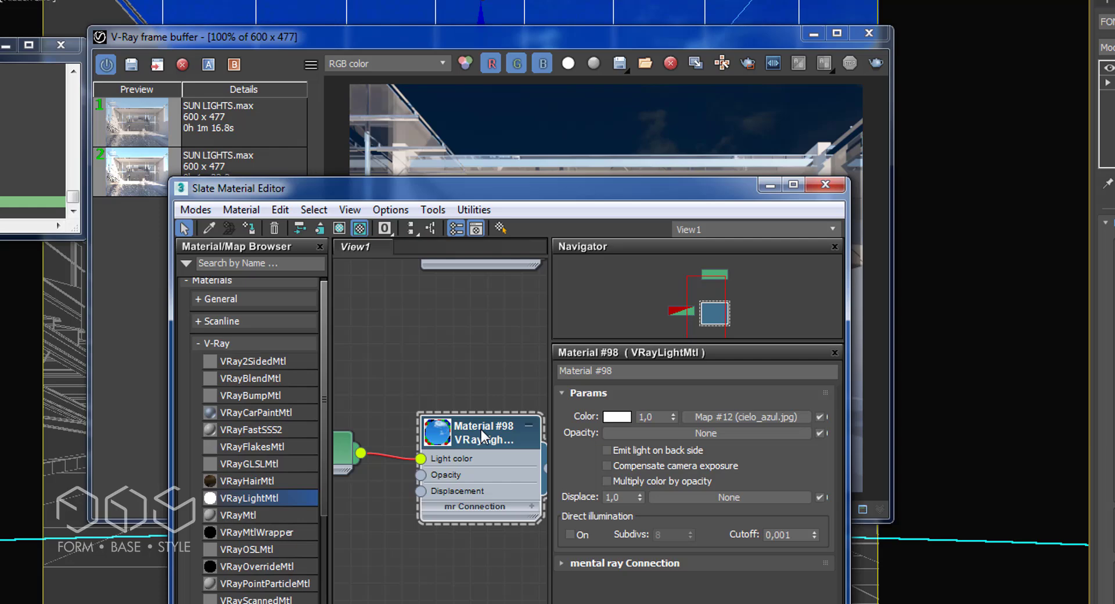
double_click(668, 415)
text(30)
key(Return)
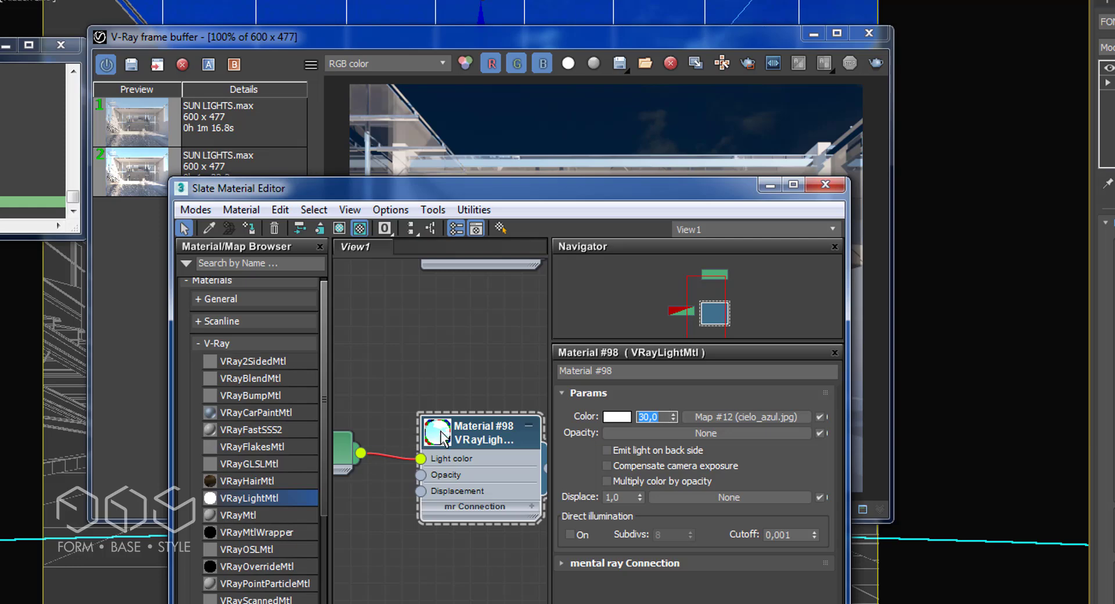
drag(639, 36, 692, 173)
click(711, 0)
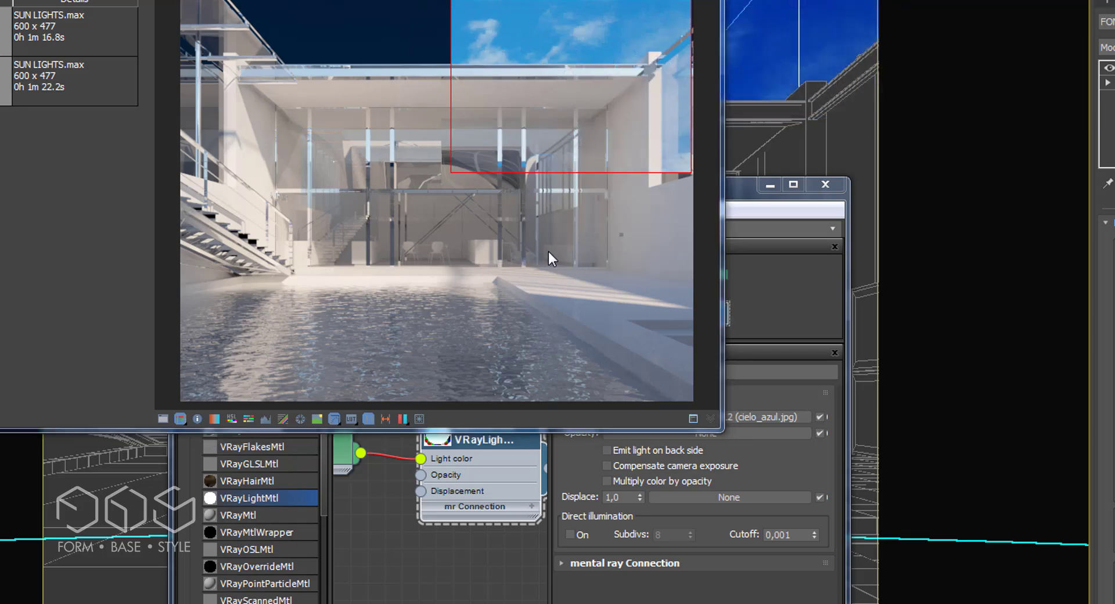
Try a VRayLightMtl color multiplier of 1 with Compensate camera exposure enabled
click(479, 512)
double_click(650, 416)
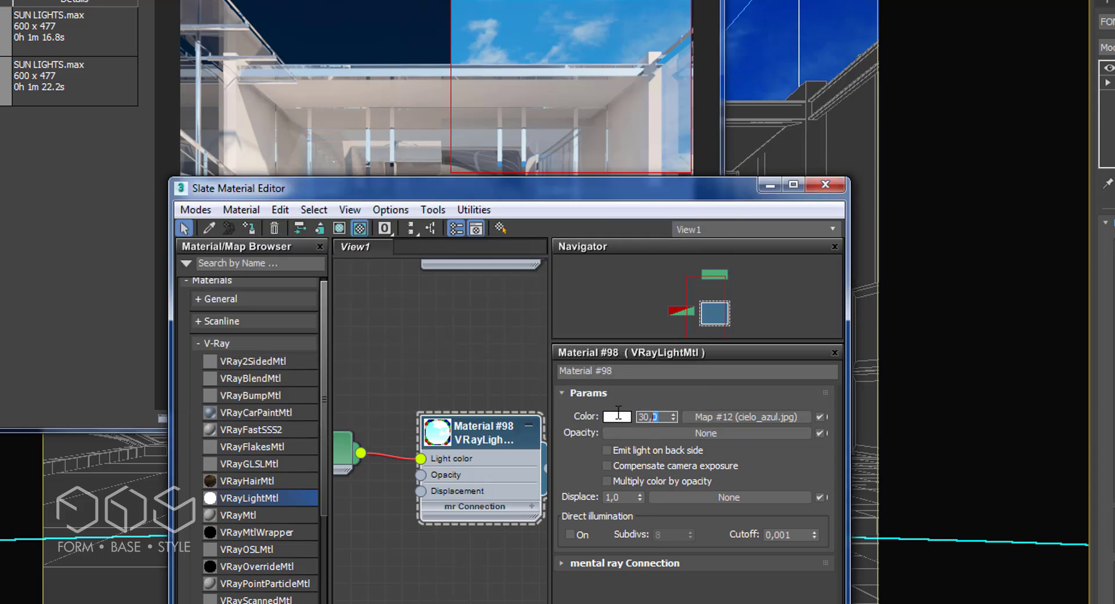
text(1)
key(Return)
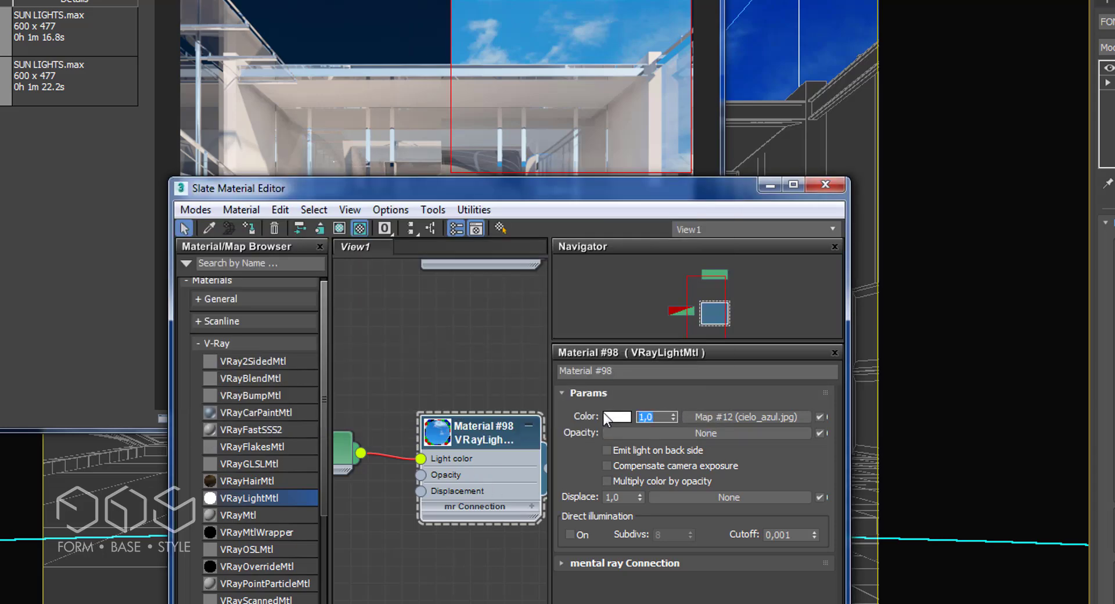
click(607, 466)
Render two small sky regions above the roof and compare them up close with the earlier sky region
click(264, 20)
drag(256, 5, 417, 107)
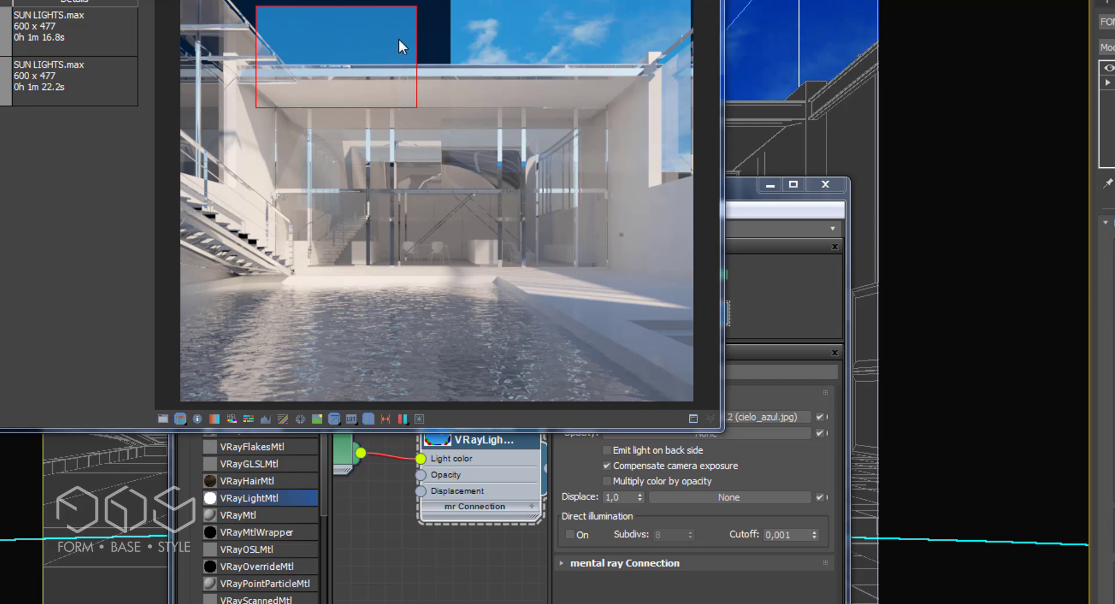
drag(439, 22, 501, 94)
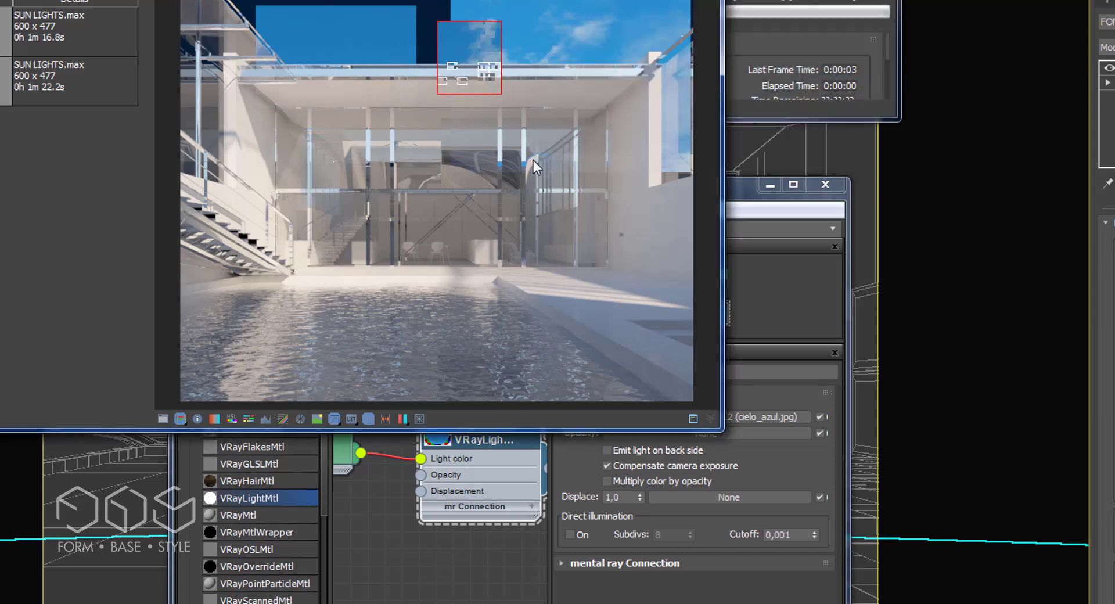
scroll(522, 48, up, 2)
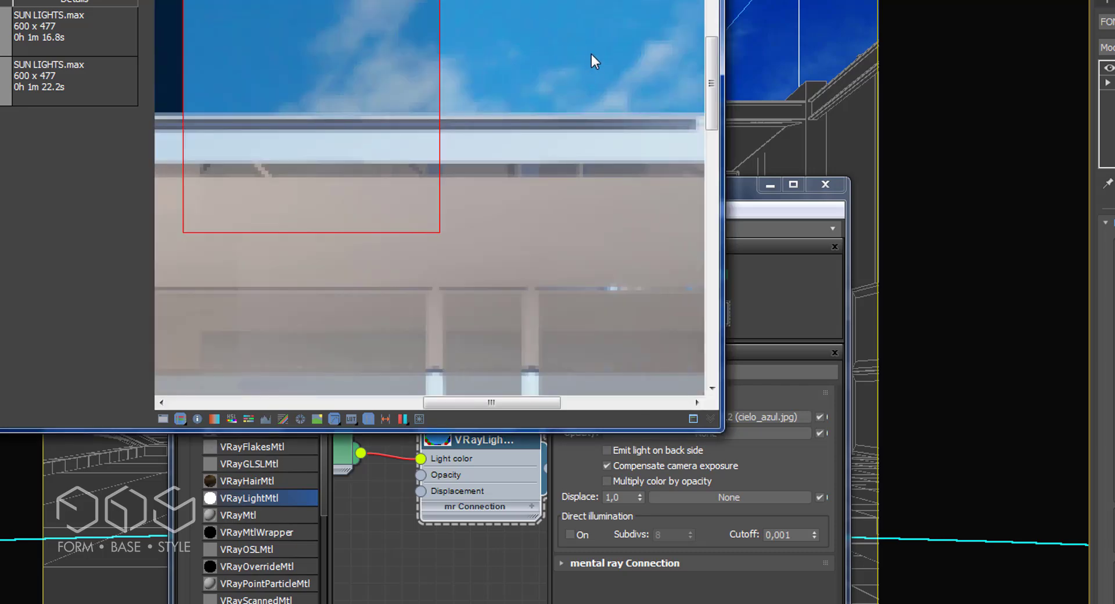
scroll(357, 78, down, 2)
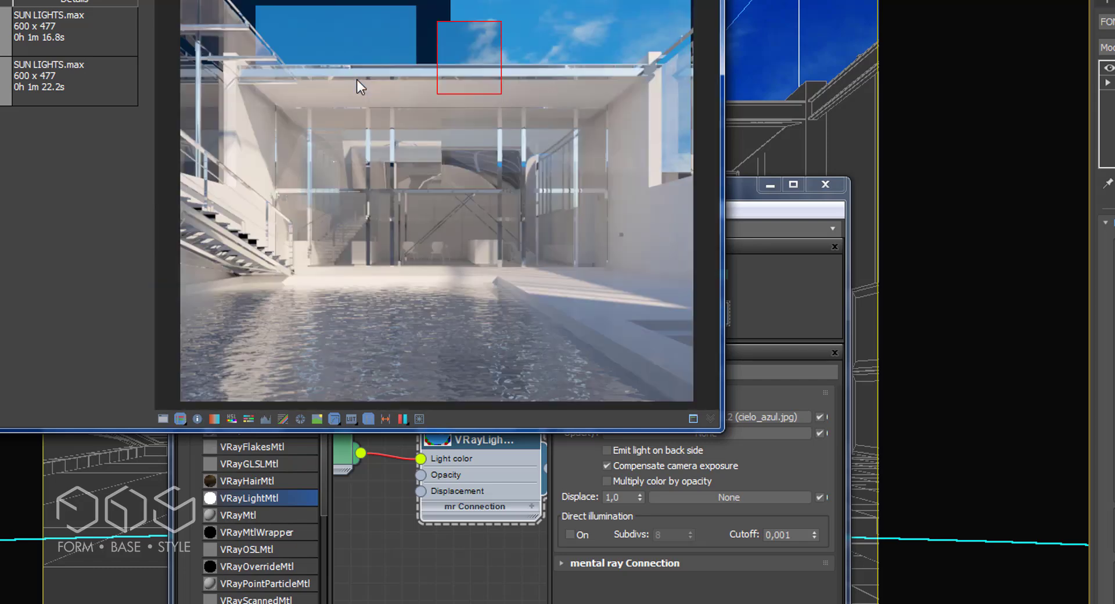
scroll(544, 51, up, 1)
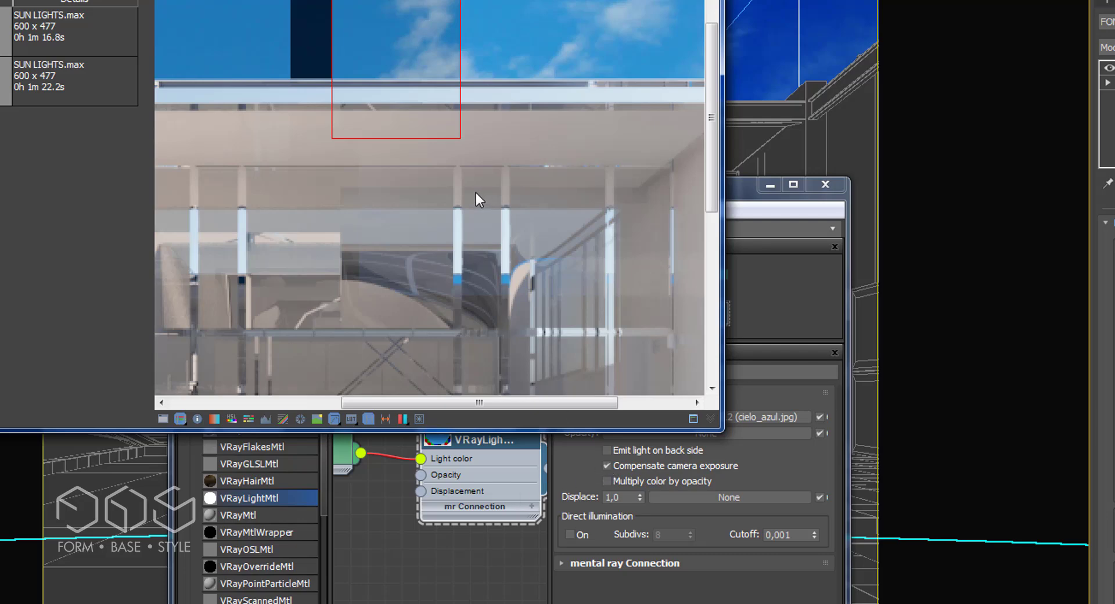
scroll(476, 194, down, 1)
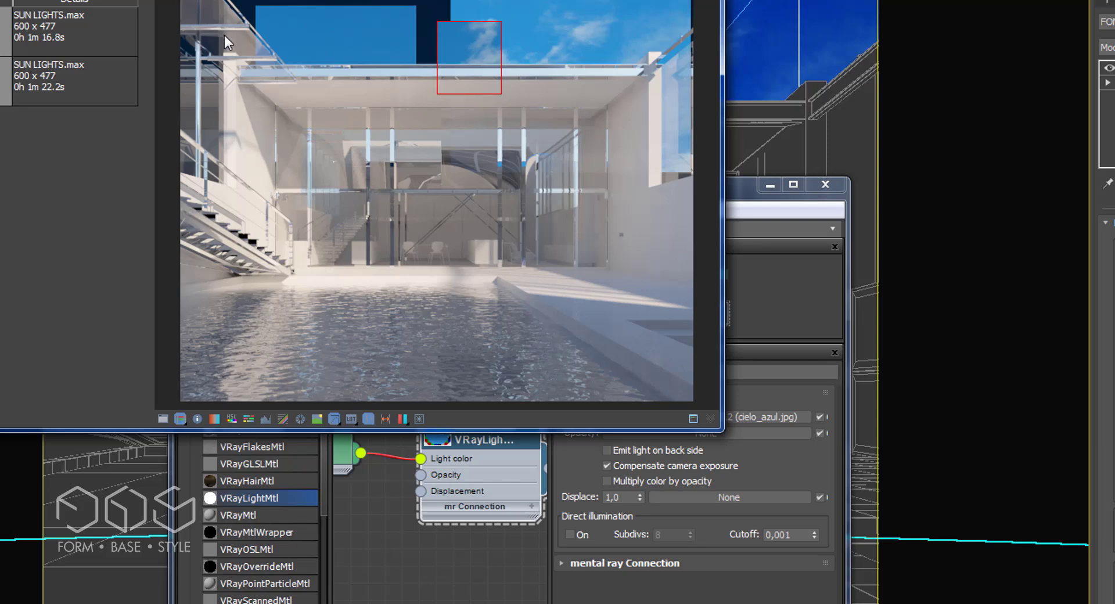
Disable Compensate camera exposure on the VRayLightMtl and set its color multiplier to 30
click(608, 466)
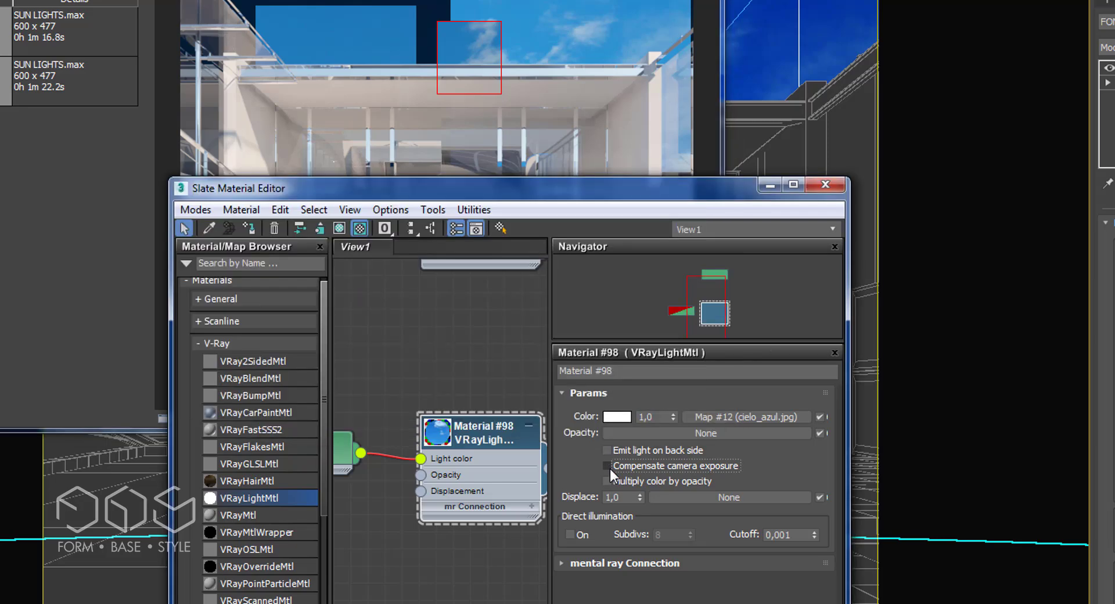
double_click(655, 417)
text(30)
key(Return)
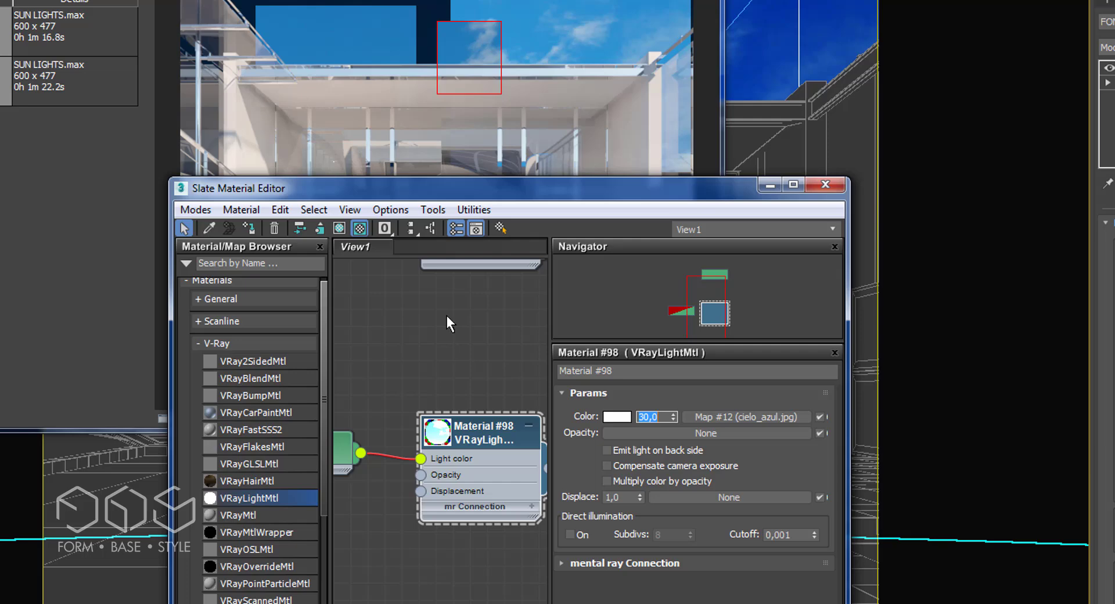
click(769, 186)
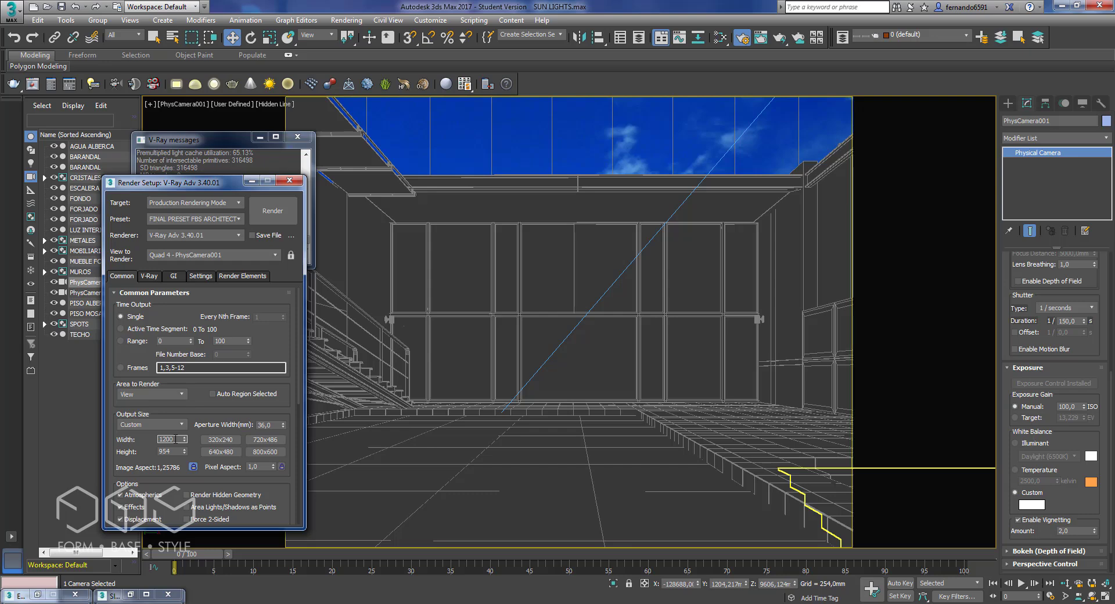
Load the FINAL PRESET FBS ARCHITECT render preset with its V-Ray Adv 3.40.01 category
click(192, 220)
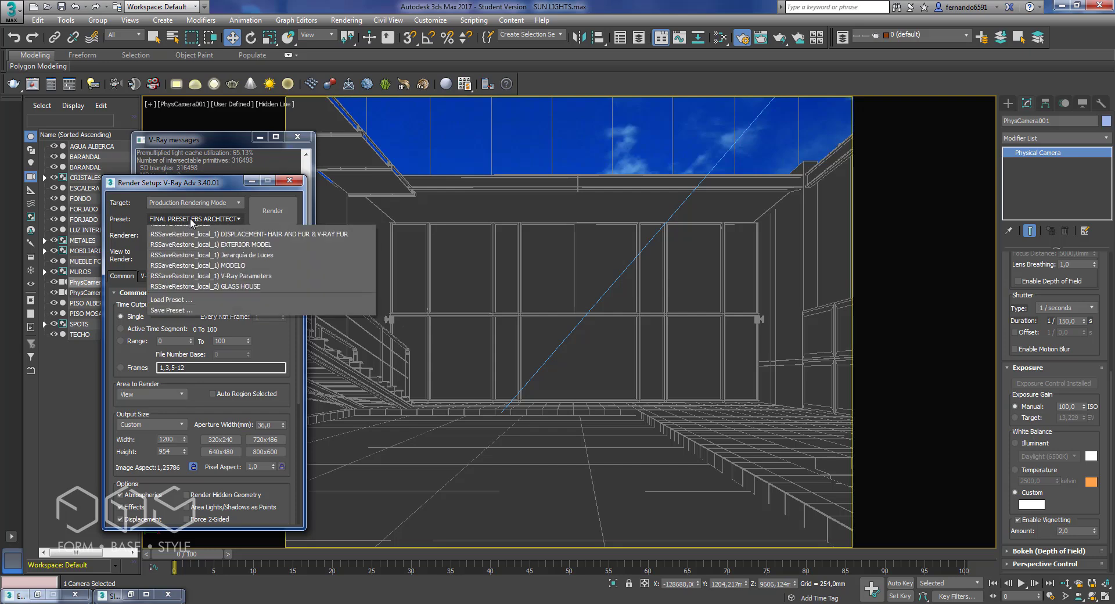
click(201, 237)
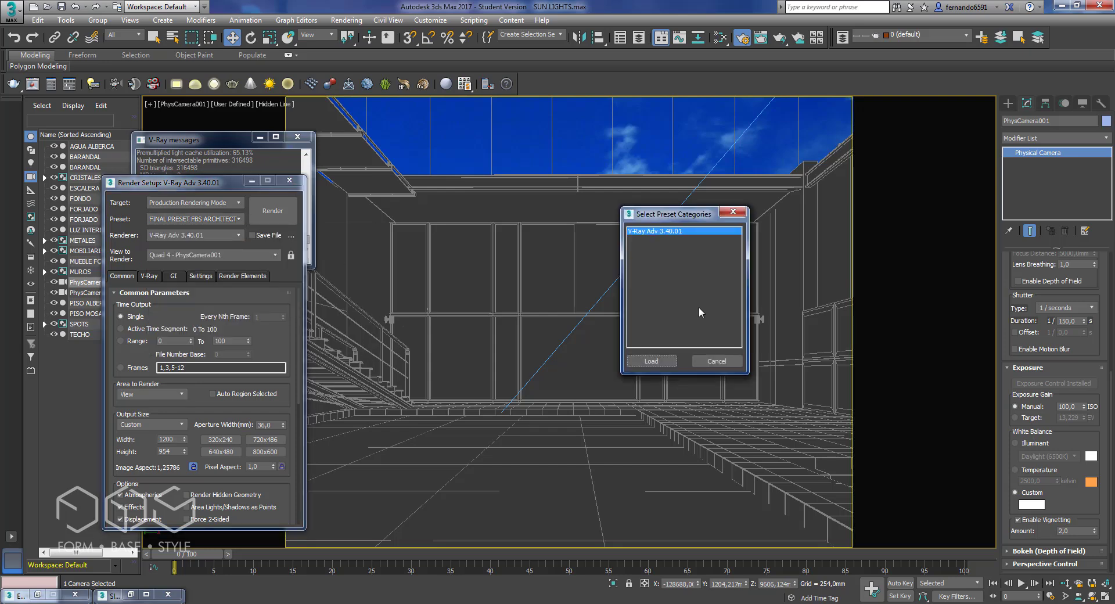
click(653, 356)
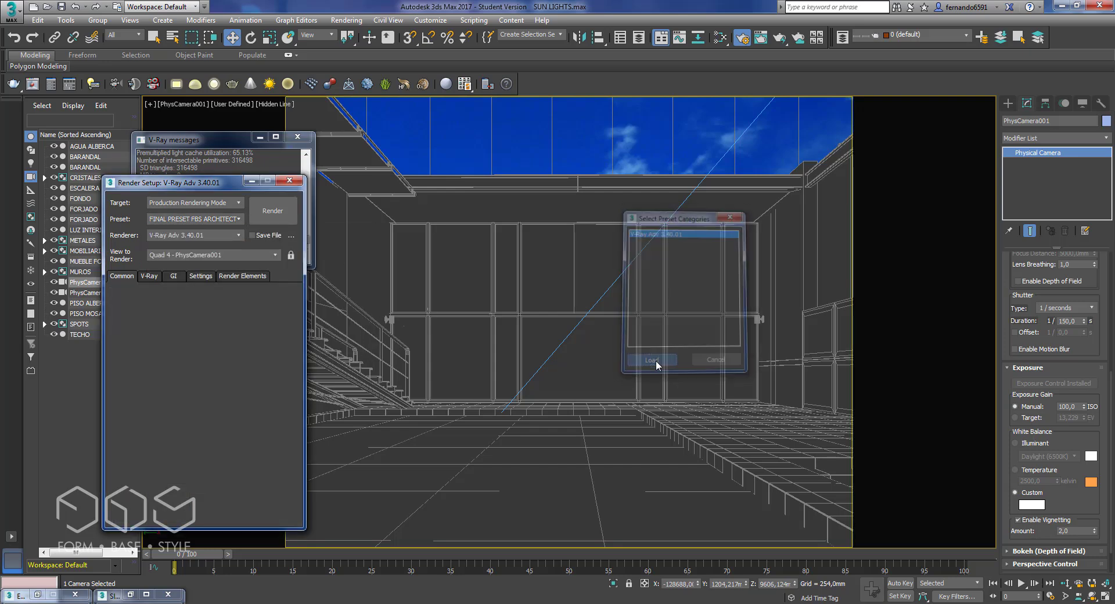
Set V-Ray color mapping to Exponential with a bright multiplier of 0,85 and render the camera view at 1200 x 954
click(149, 276)
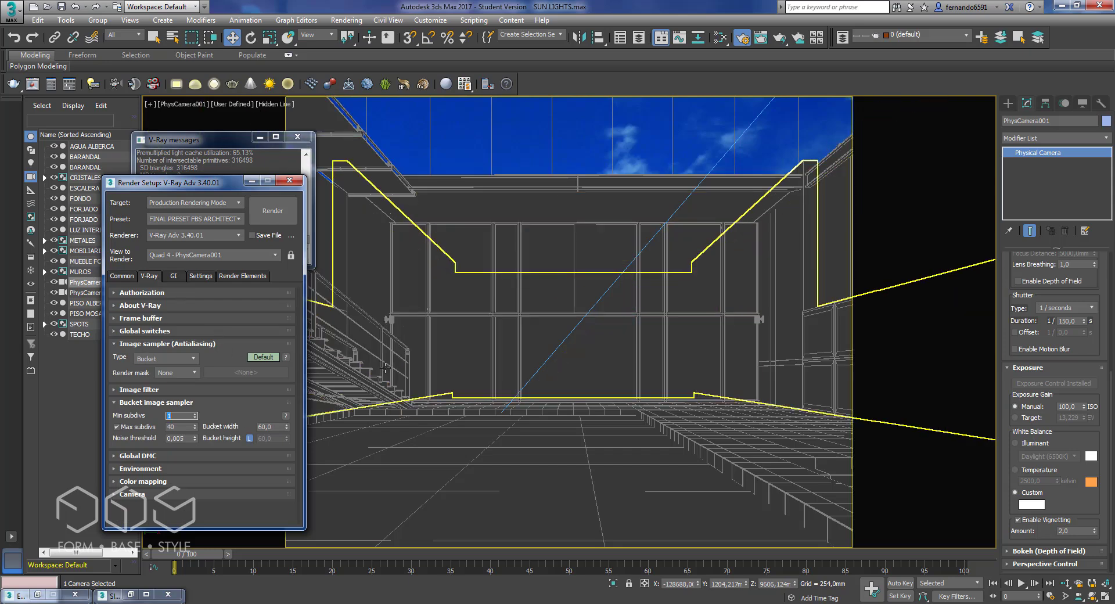
click(124, 482)
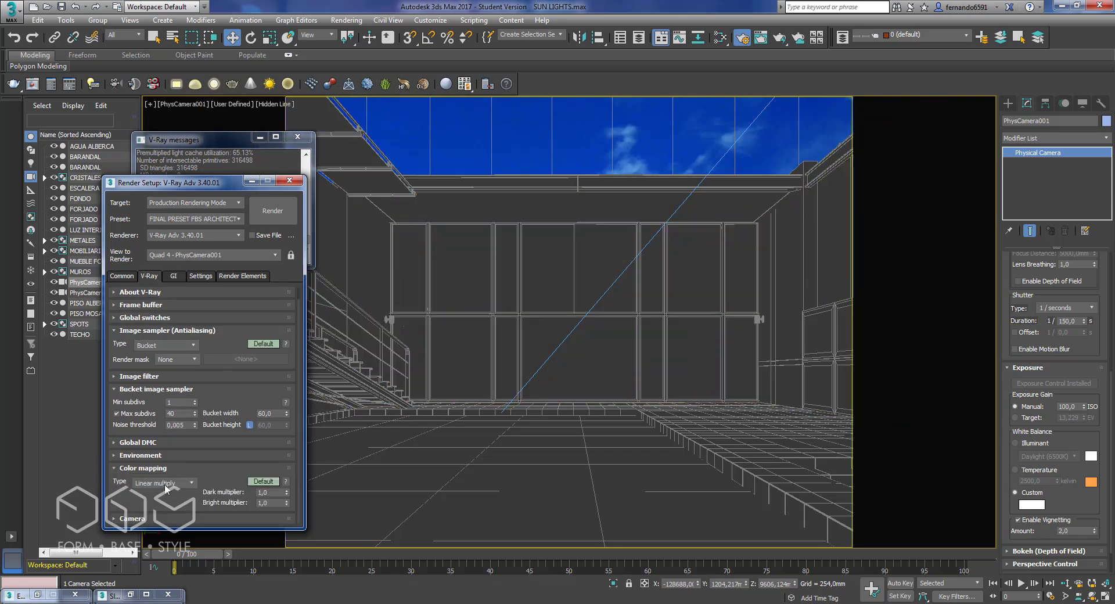
click(166, 484)
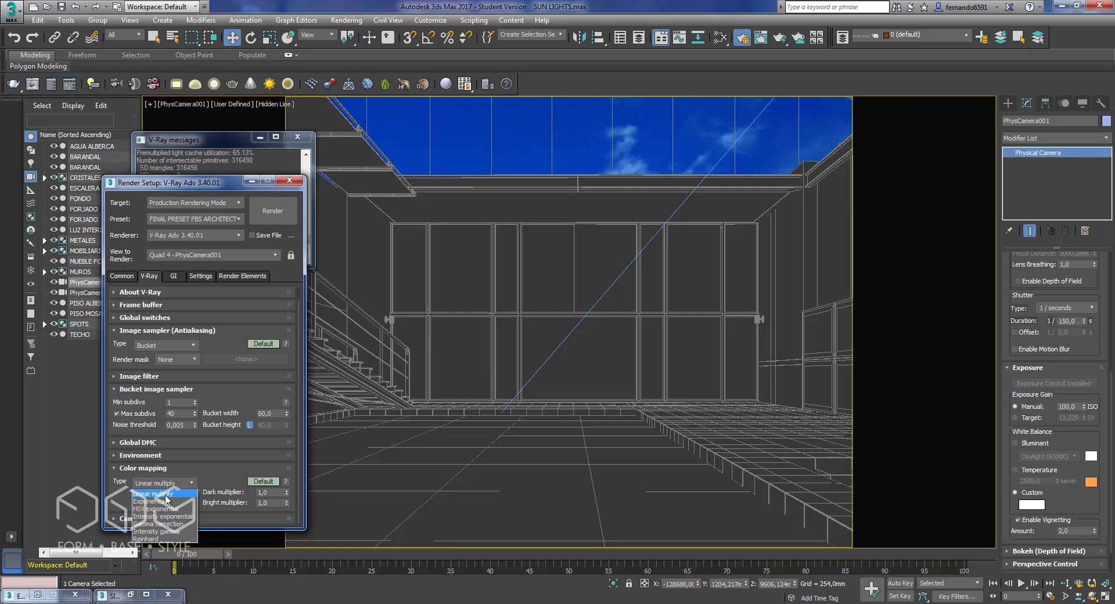
click(150, 501)
drag(278, 503, 251, 501)
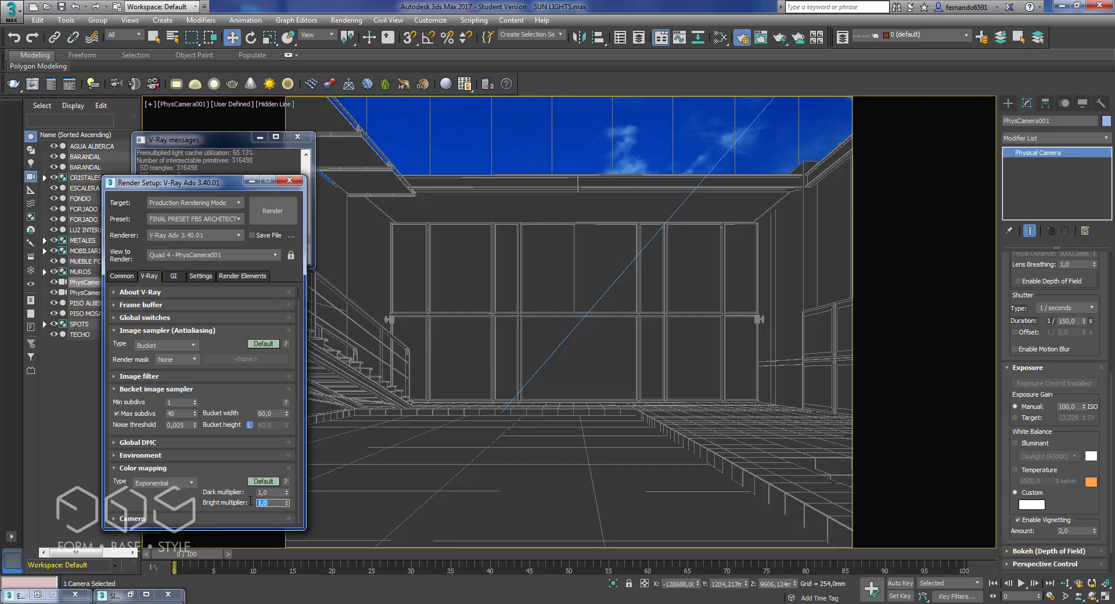
key(BackSpace)
text(,85)
key(Return)
click(270, 211)
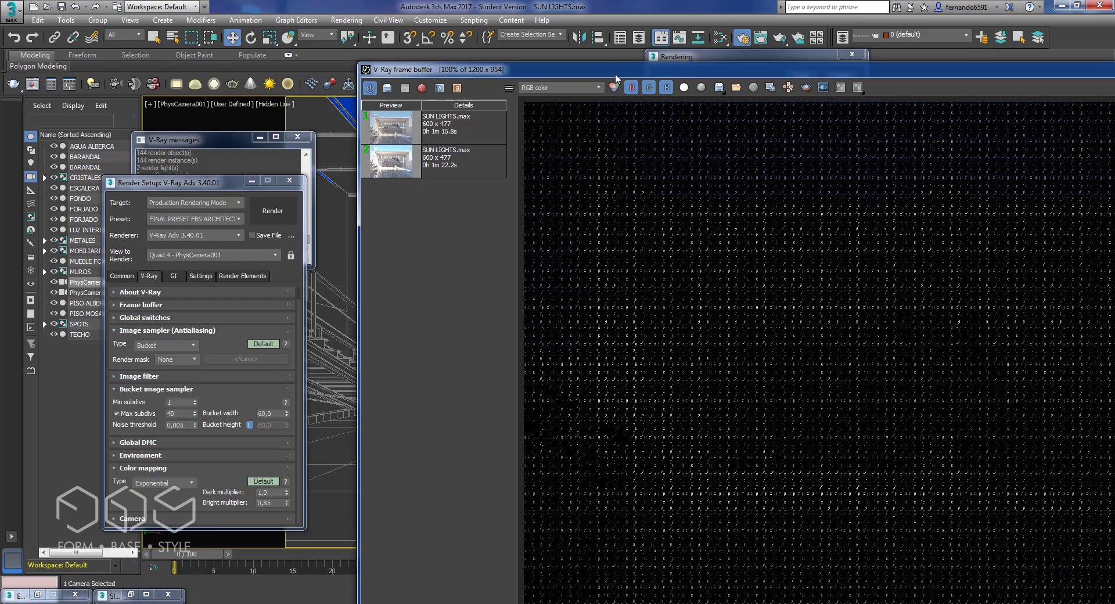
drag(615, 73, 353, 17)
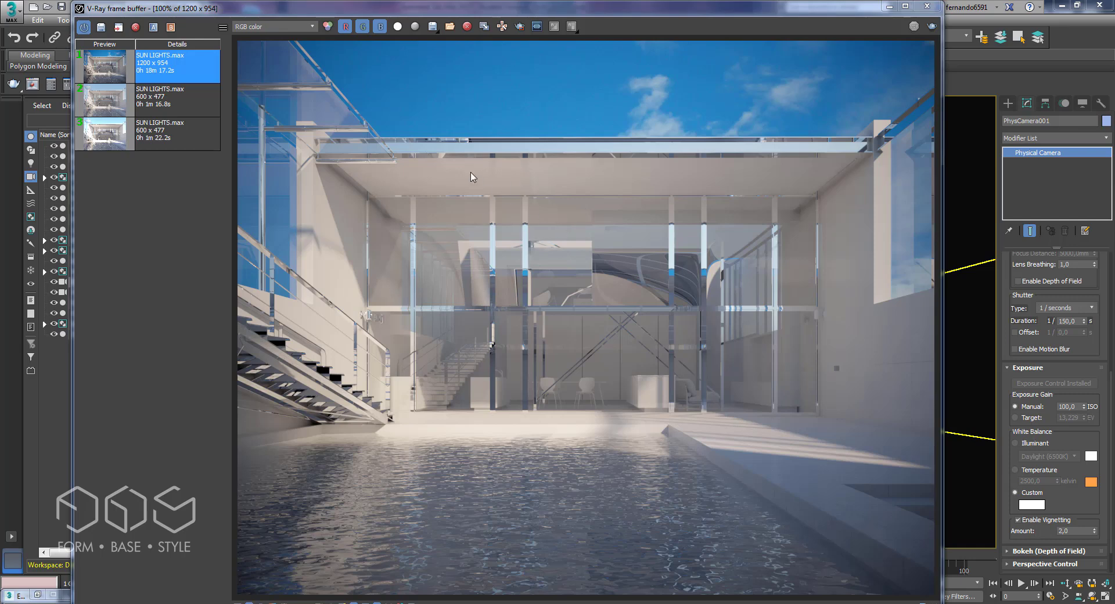
Check which image formats are available for saving the finished render and leave without saving
click(432, 27)
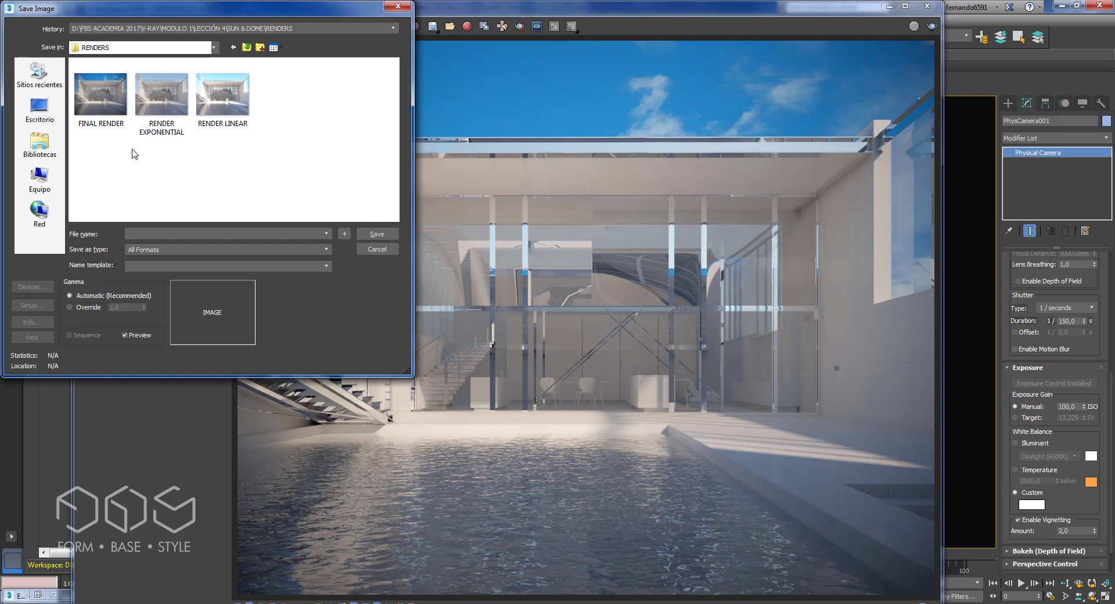
click(160, 249)
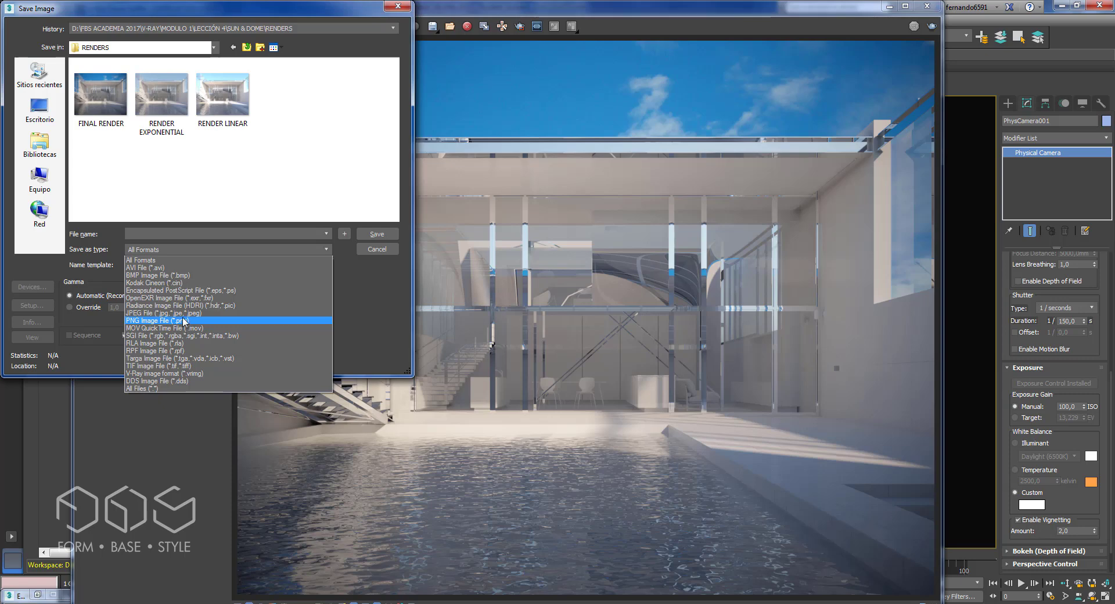
click(372, 252)
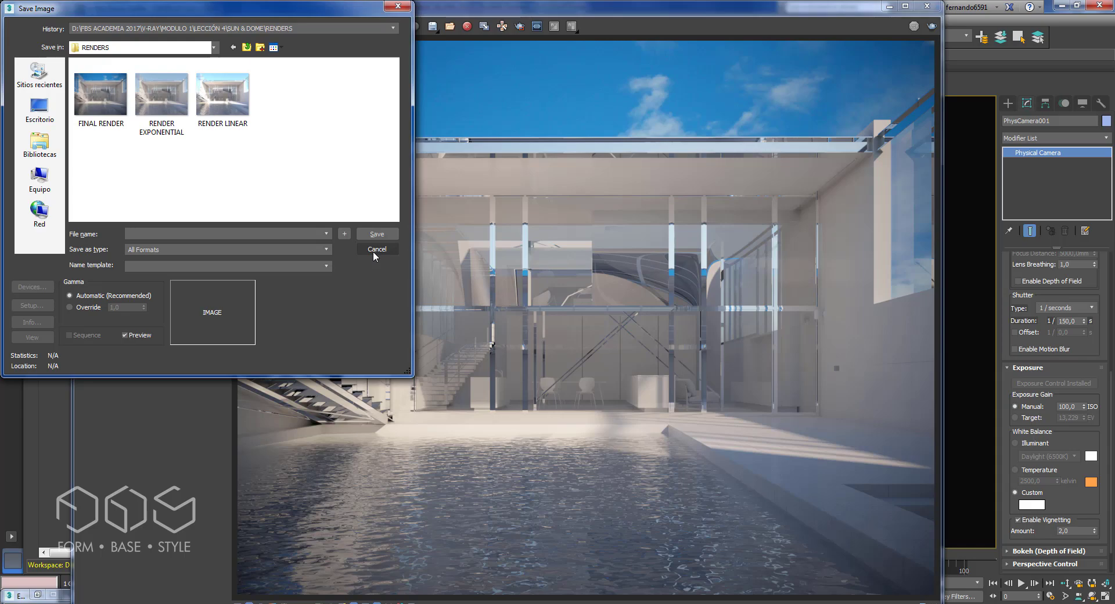
click(375, 251)
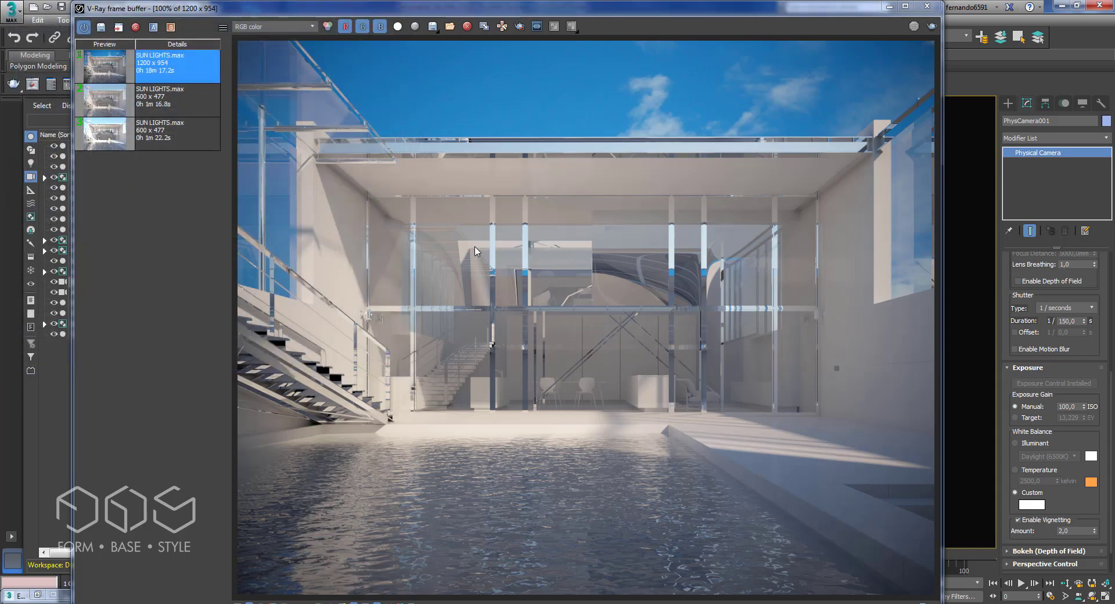